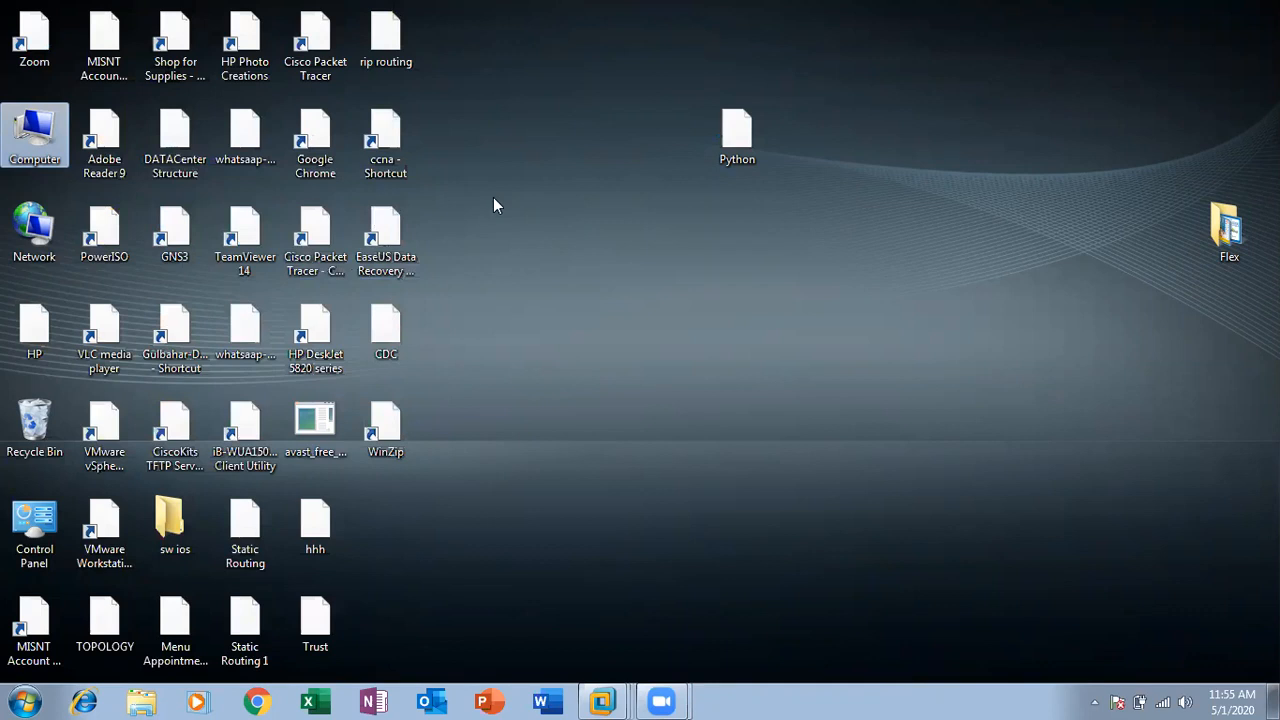
pyautogui.doubleClick(315, 525)
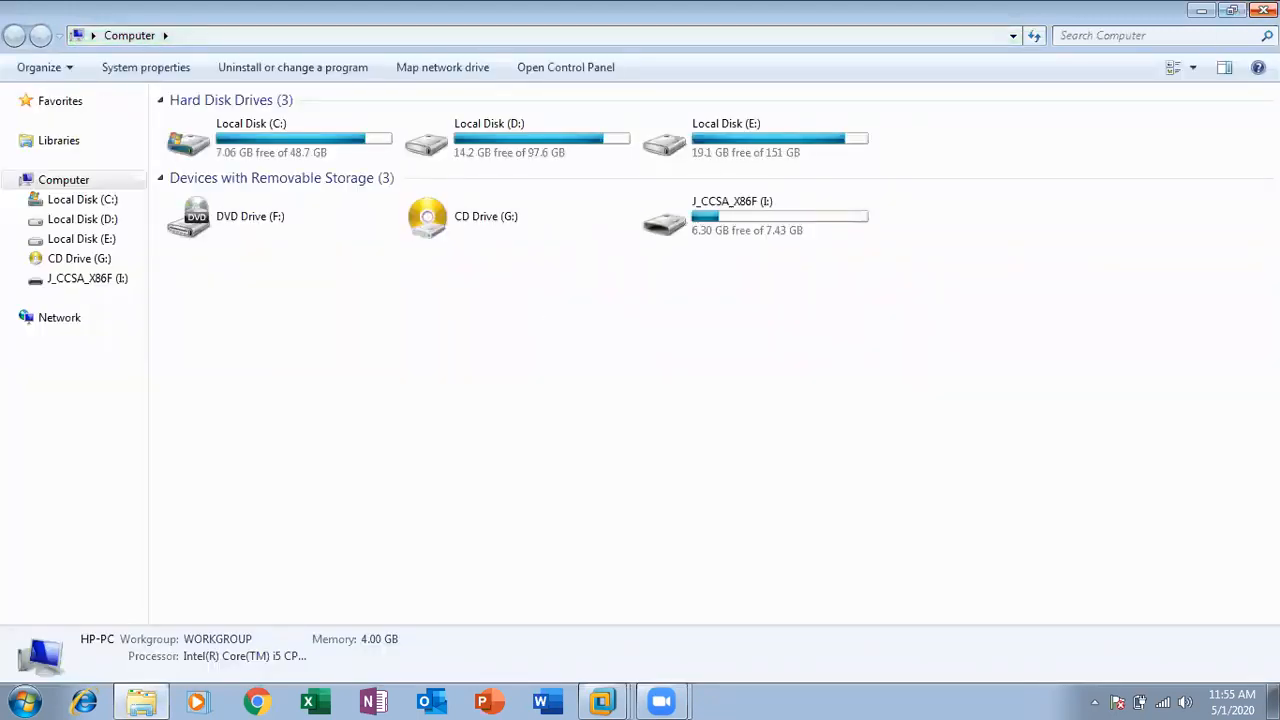
pyautogui.click(1263, 10)
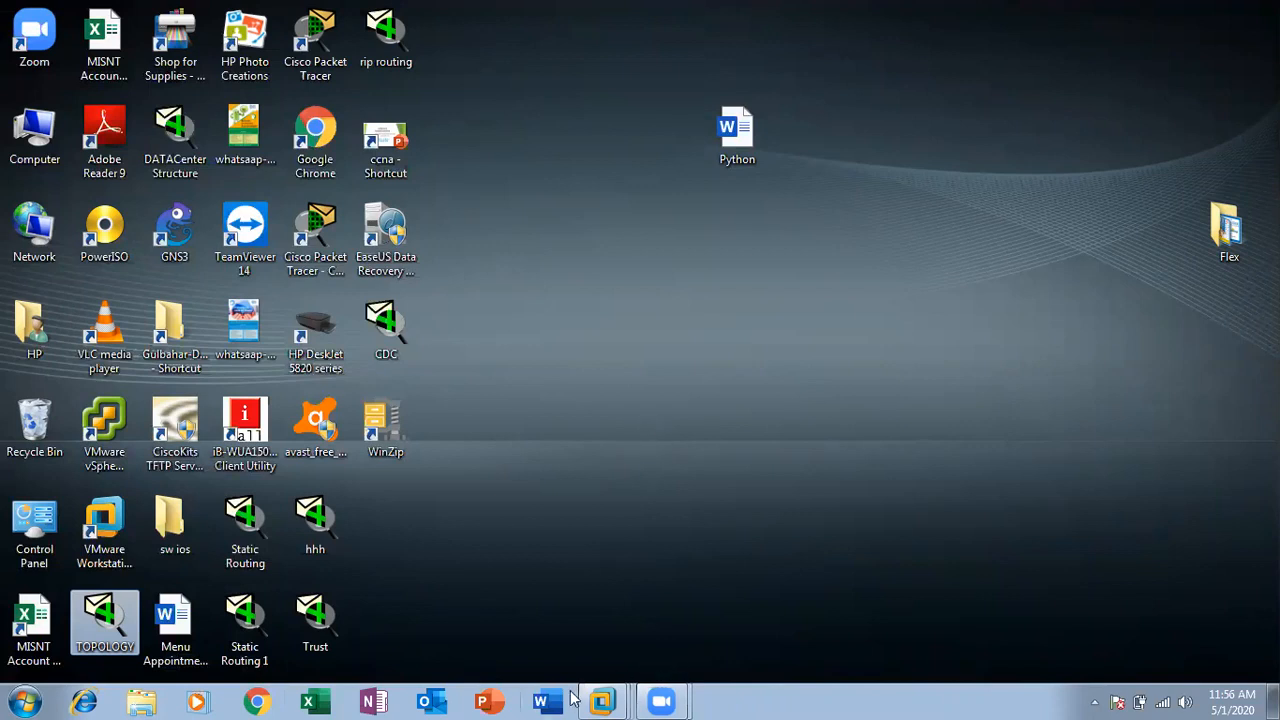
pyautogui.click(612, 700)
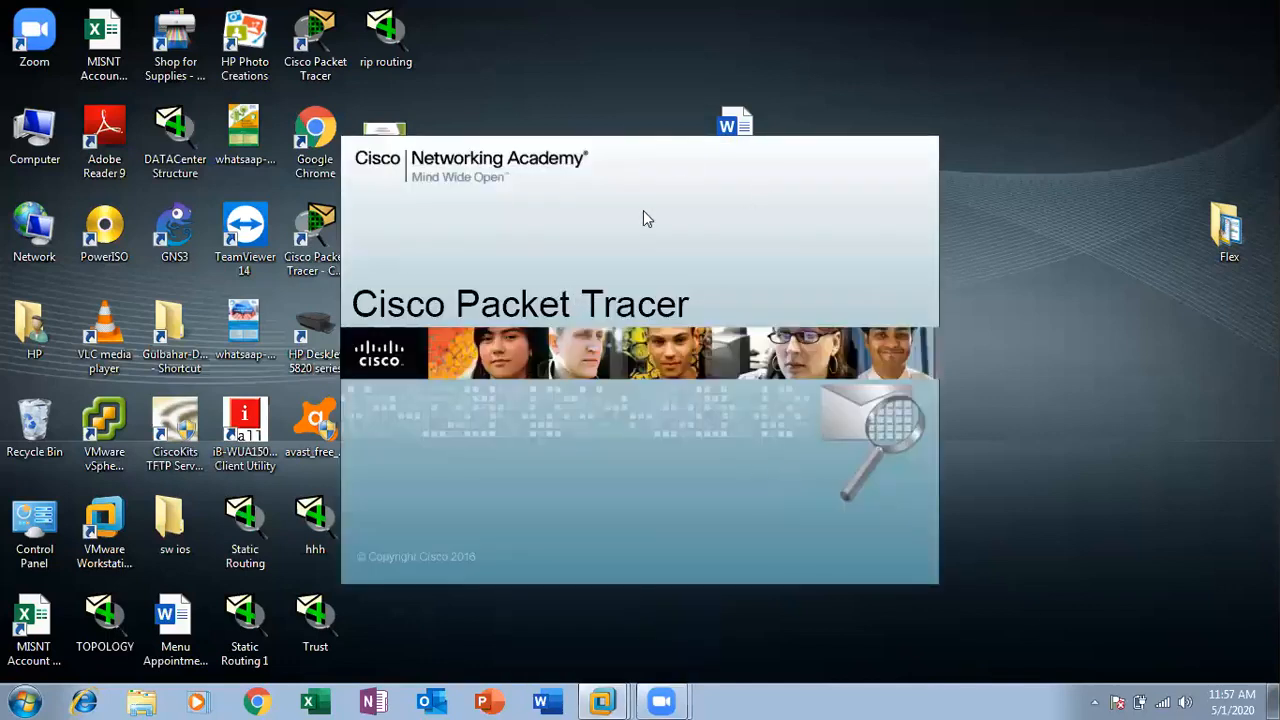
# - Open the Word document IFM (Install from Media) from the MCSA Practical folder on drive D: and minimize the folder window
pyautogui.doubleClick(32, 136)
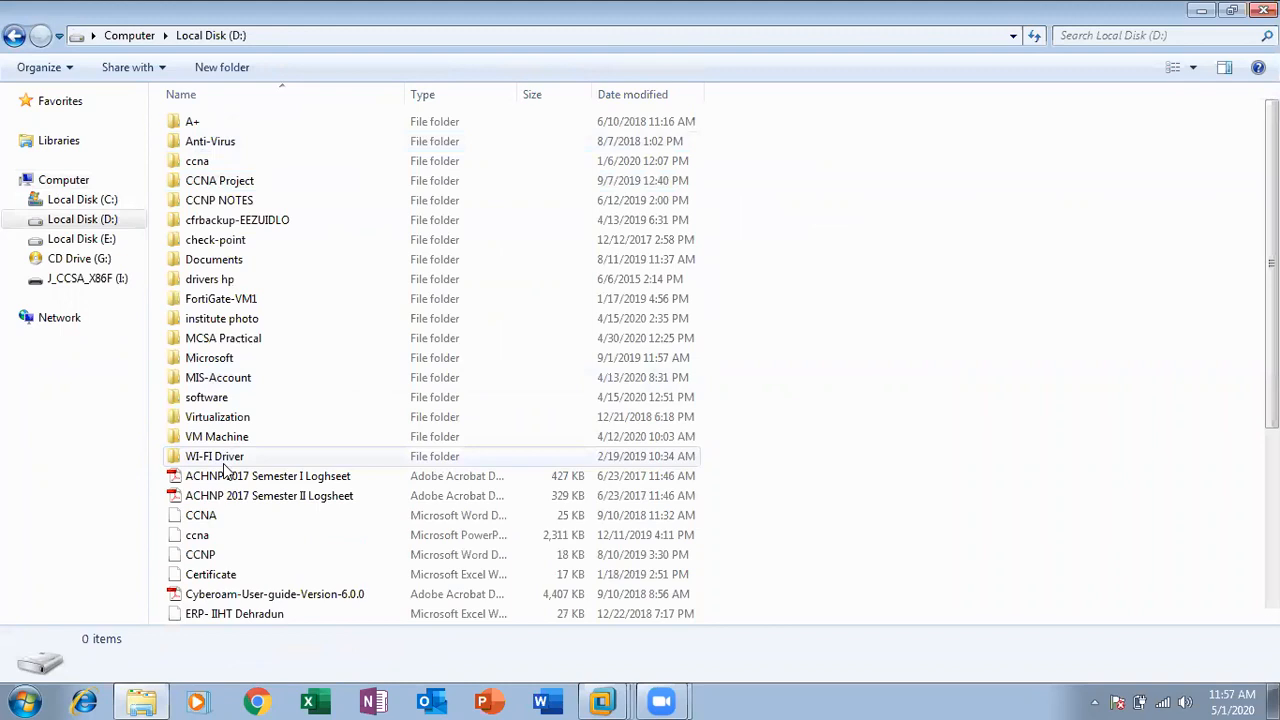
pyautogui.doubleClick(228, 340)
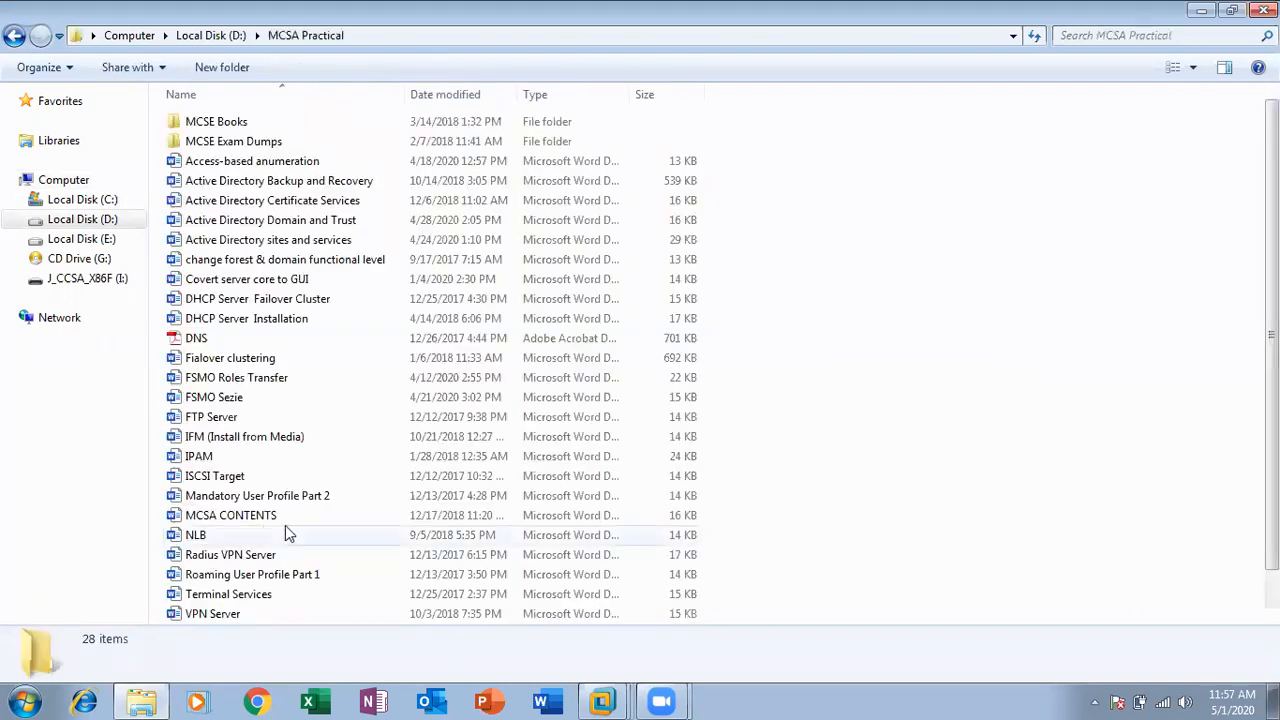
pyautogui.click(218, 441)
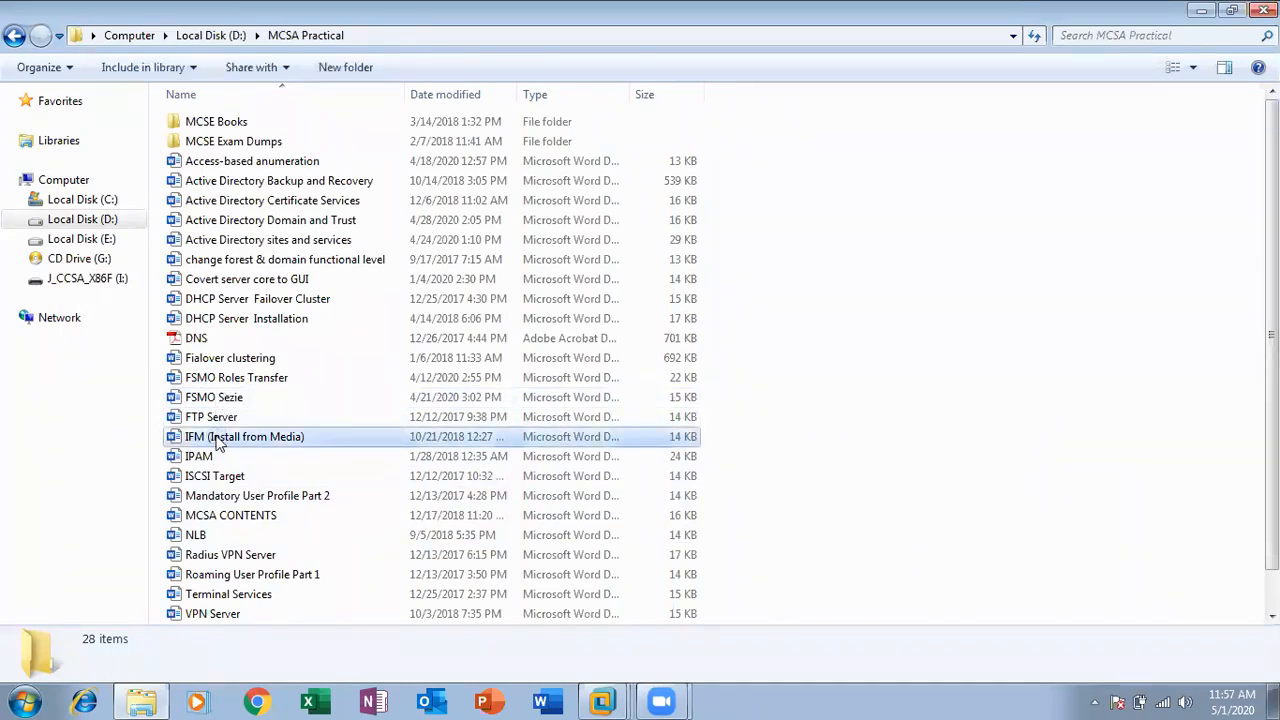
pyautogui.doubleClick(218, 441)
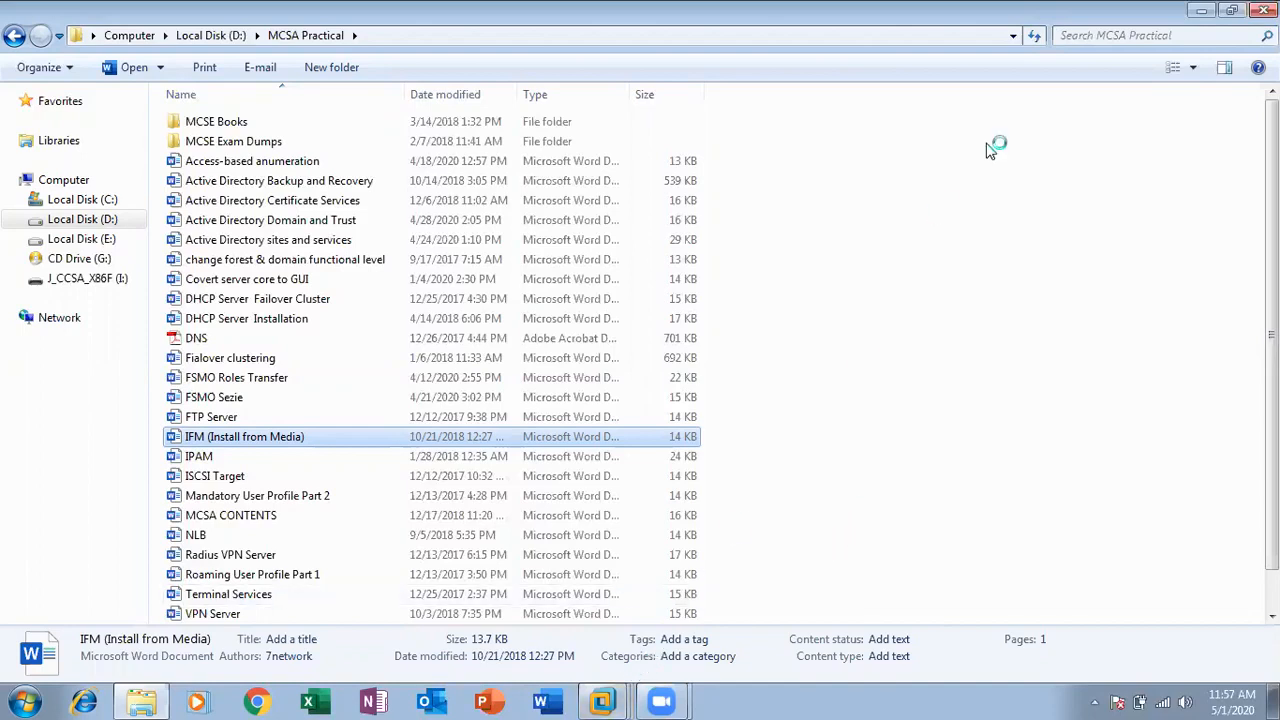
pyautogui.click(1201, 10)
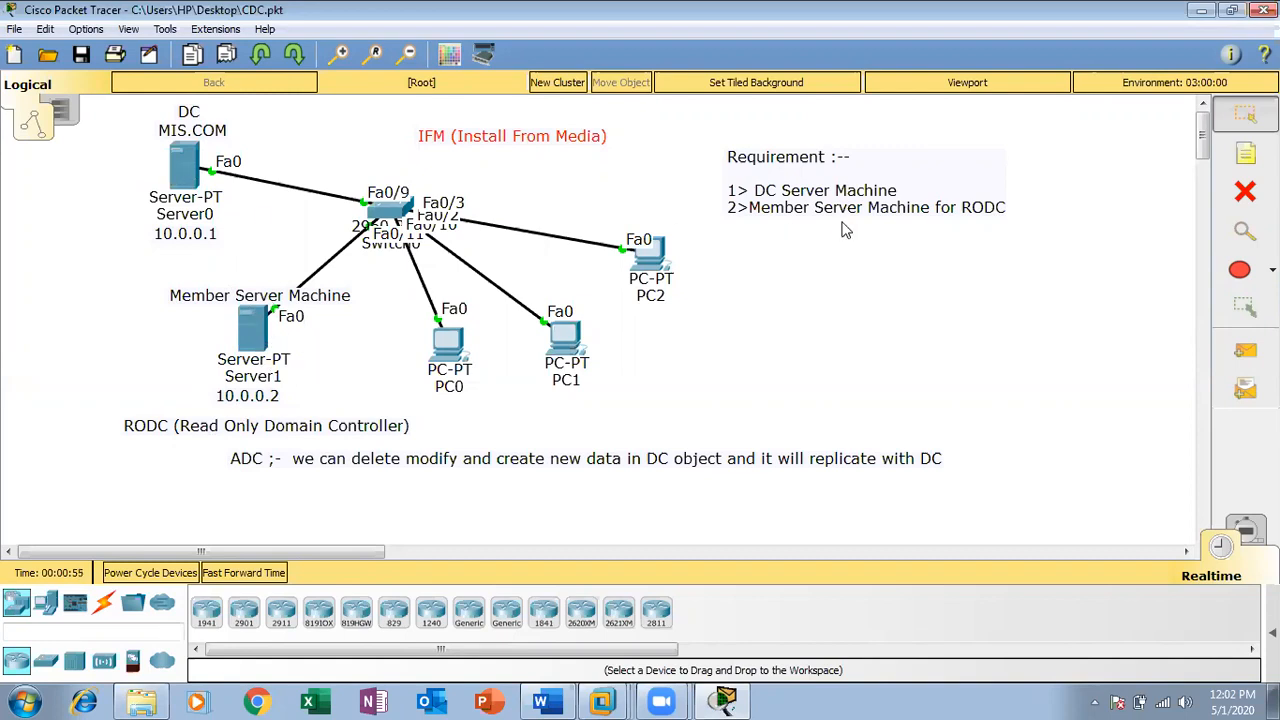
# - Edit the Requirement note so its second item reads "Member Server Machine for ADC"
pyautogui.click(1245, 153)
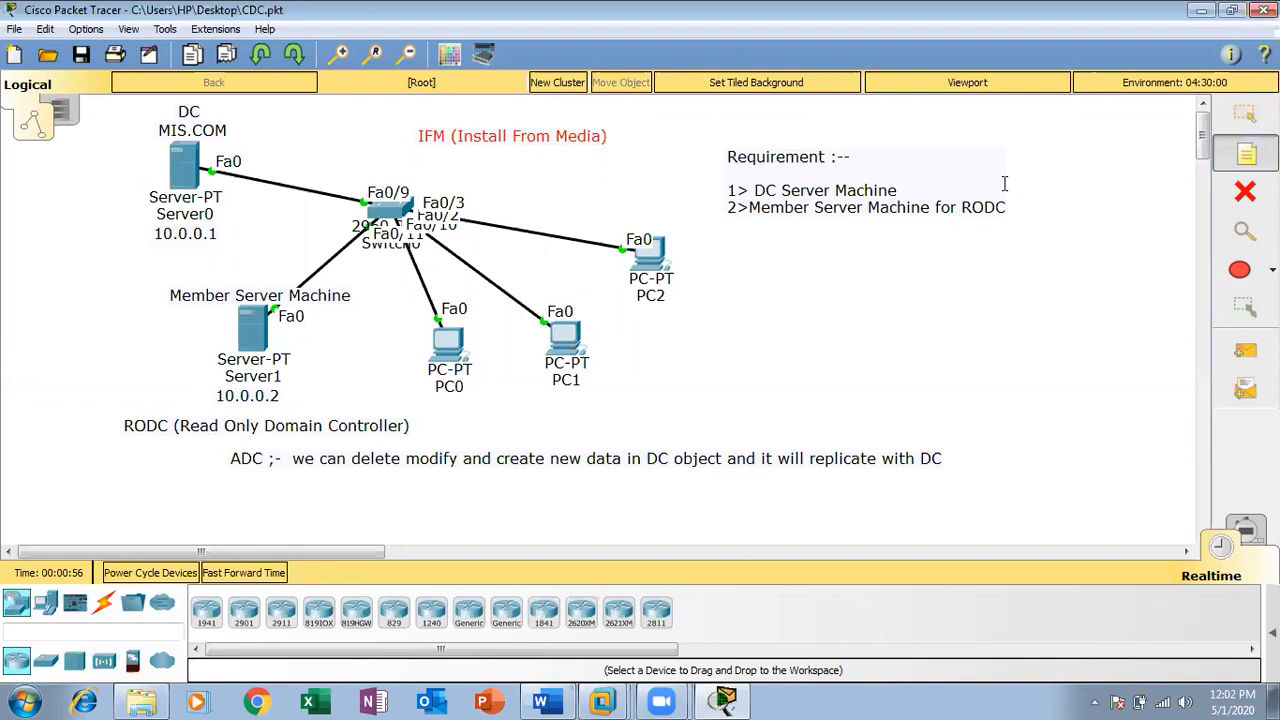
pyautogui.doubleClick(971, 205)
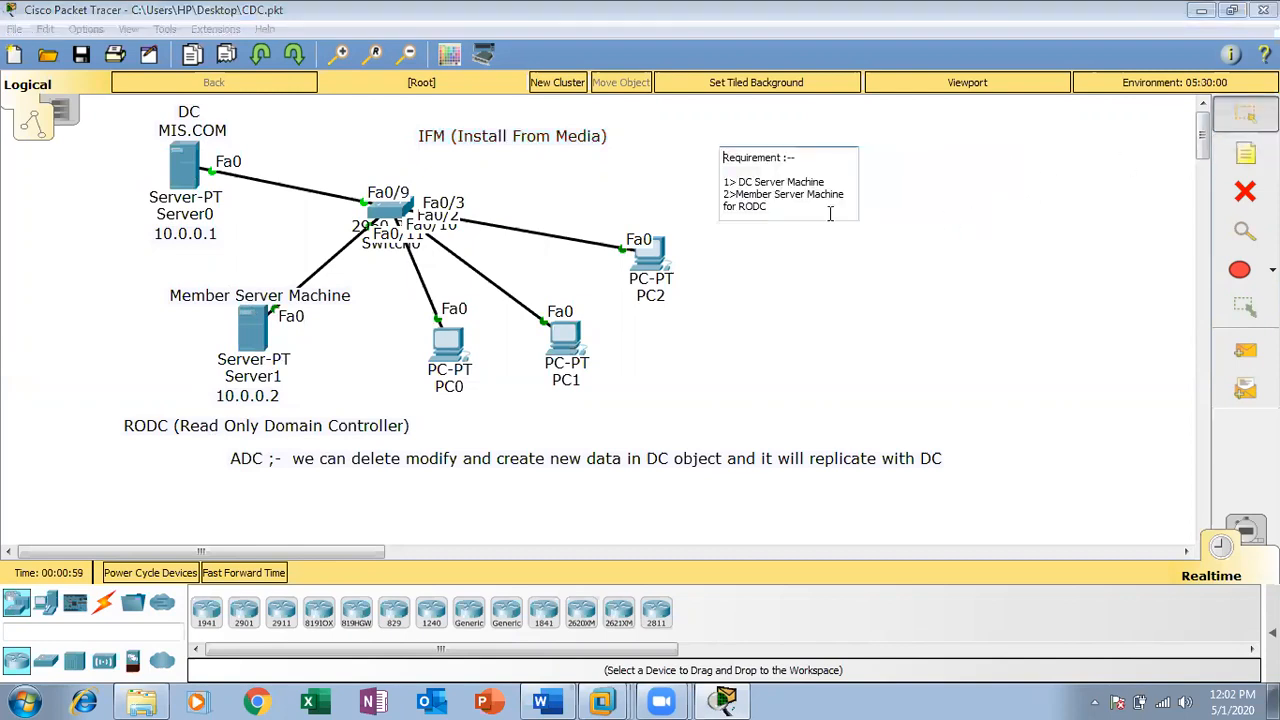
pyautogui.press('BackSpace')
pyautogui.press('BackSpace')
pyautogui.press('BackSpace')
pyautogui.press('BackSpace')
pyautogui.write('ADC')
pyautogui.click(690, 262)
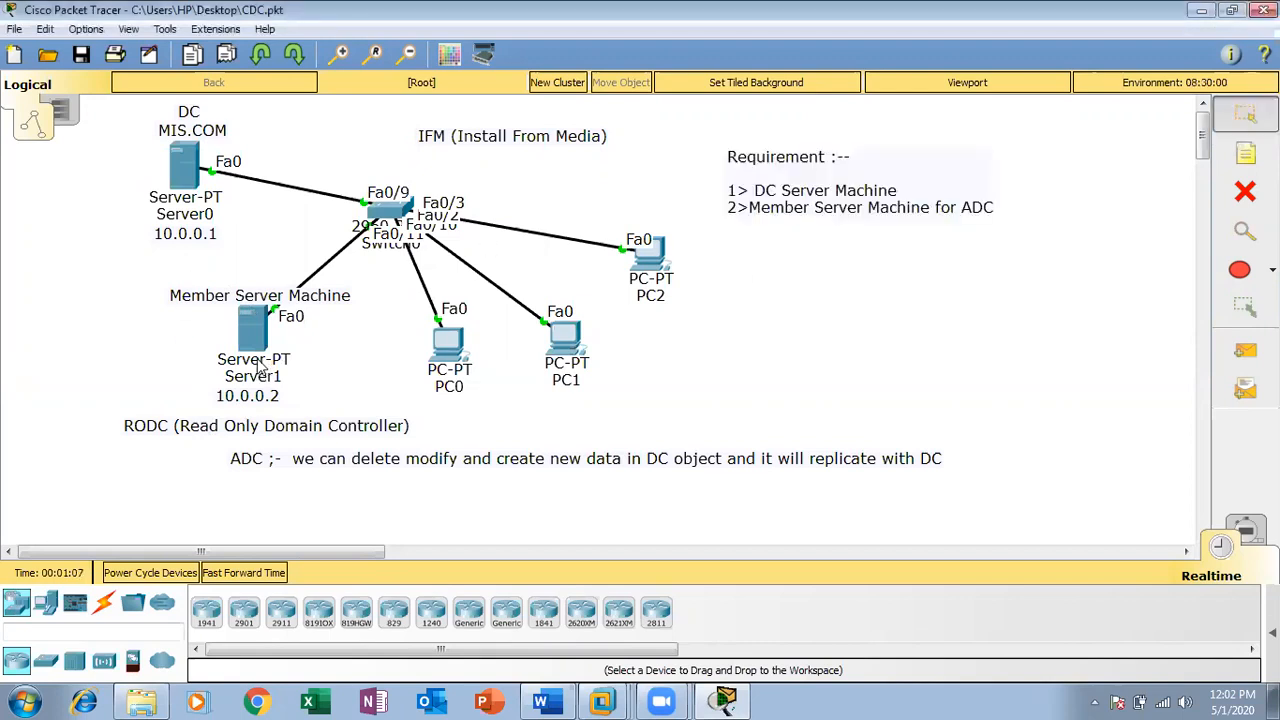
# - Delete the "RODC (Read Only Domain Controller)" note below Server1 in the topology
pyautogui.moveTo(258, 368)
pyautogui.doubleClick(263, 425)
pyautogui.click(1245, 191)
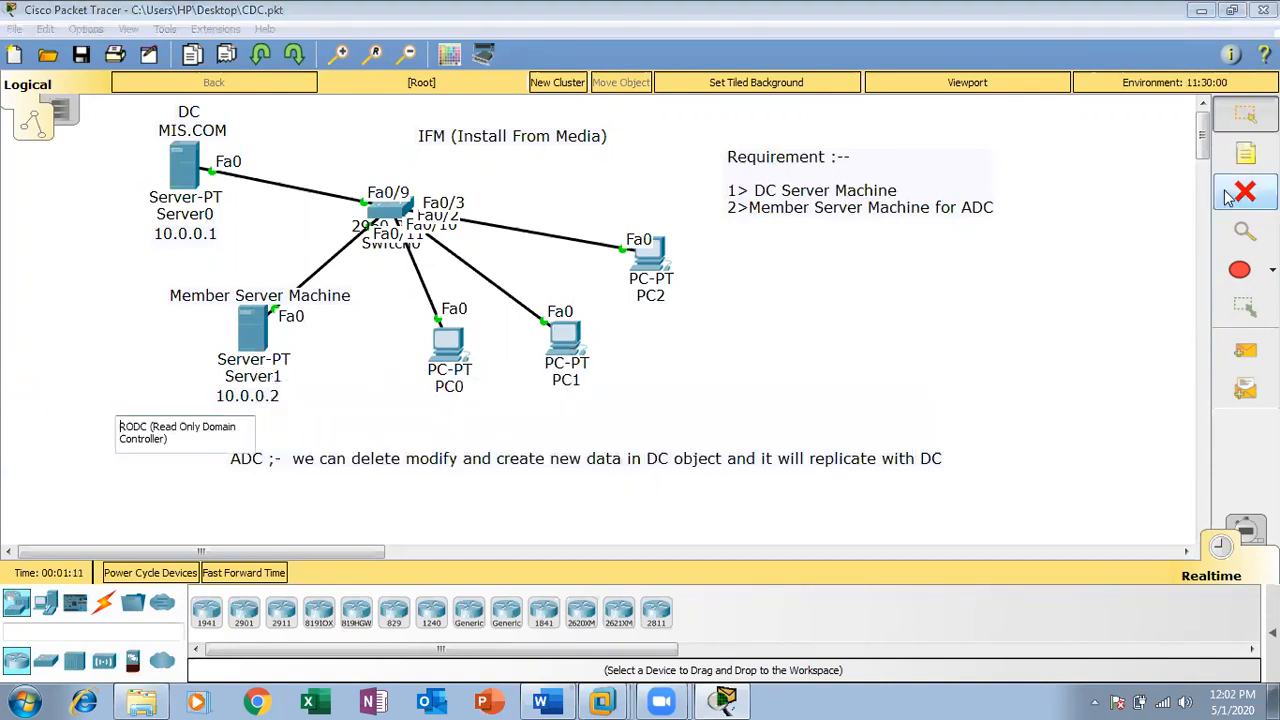
pyautogui.click(650, 368)
pyautogui.click(206, 428)
pyautogui.press('Escape')
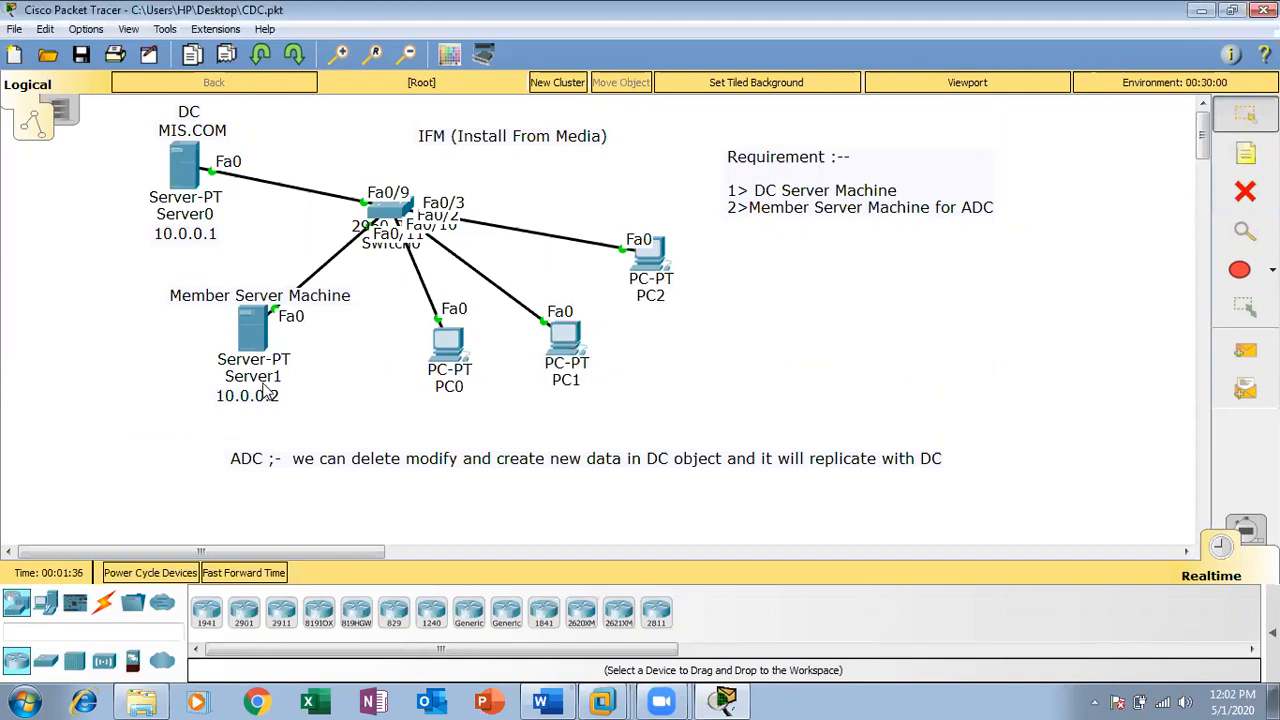
pyautogui.moveTo(265, 390)
pyautogui.moveTo(165, 172)
pyautogui.moveTo(257, 330)
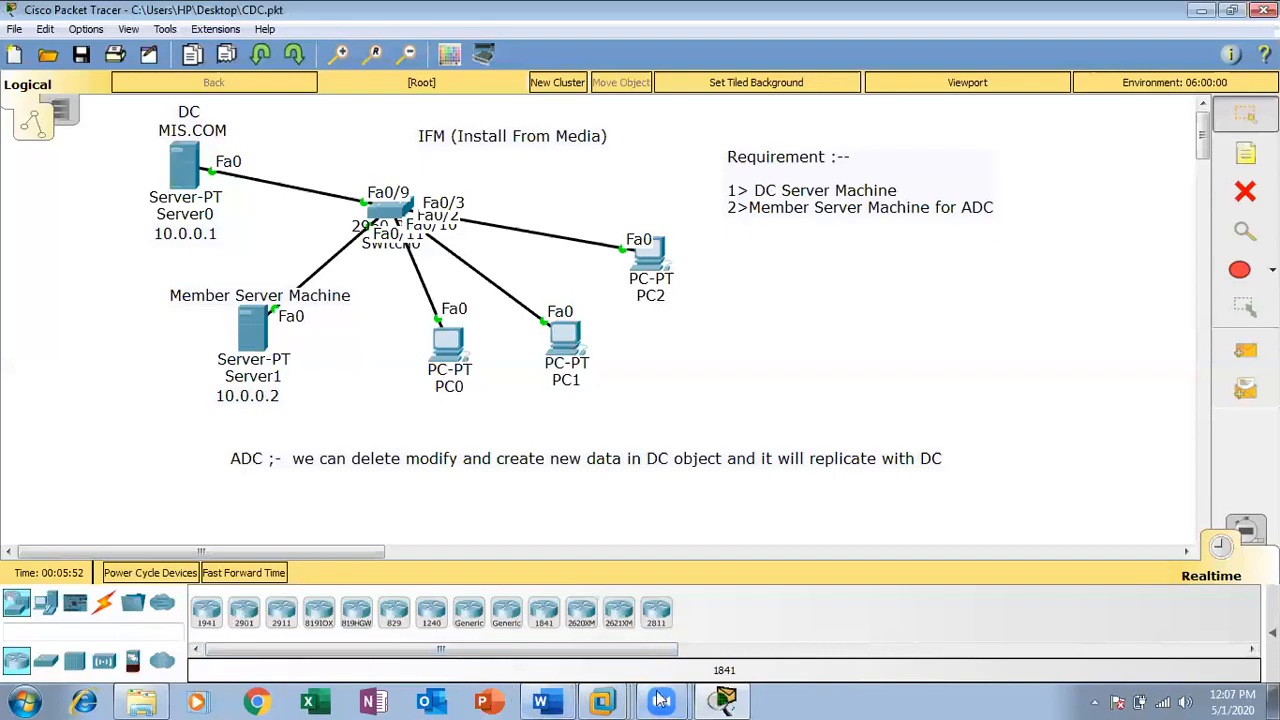
# - Switch to the IFM (Install from Media) document in Word, maximize it and read through the steps for creating an ADC server
pyautogui.click(548, 700)
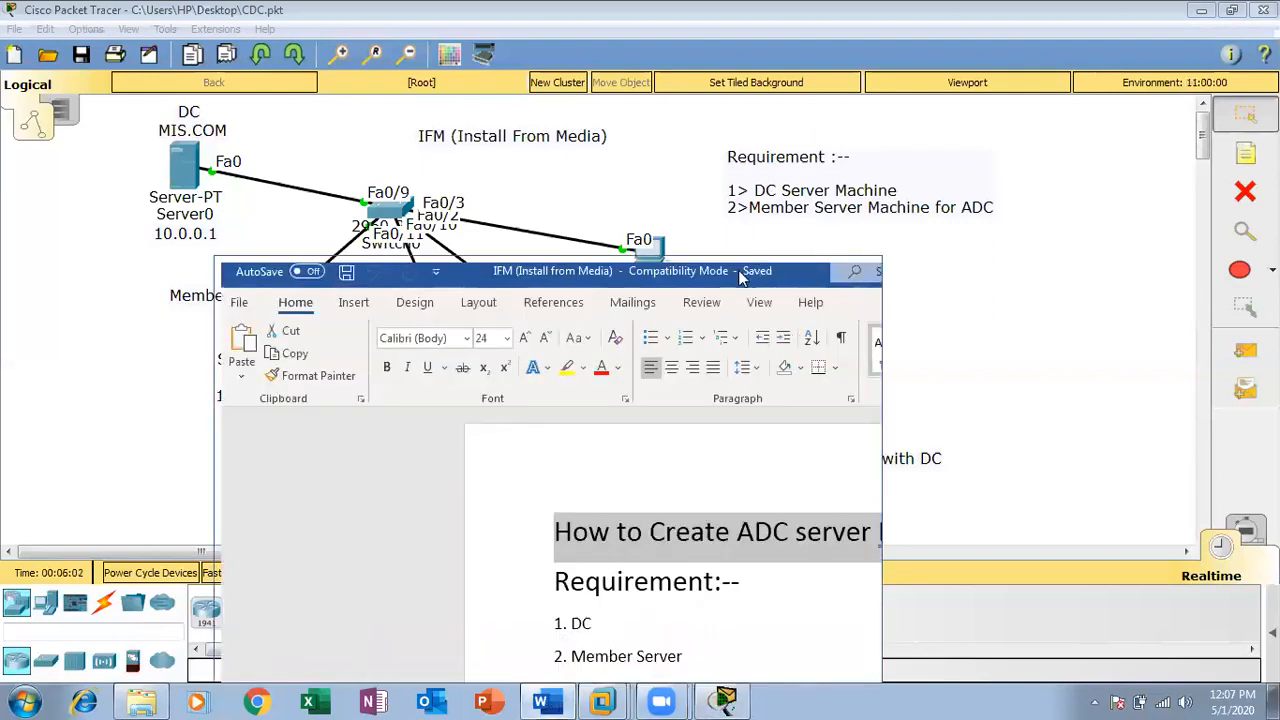
pyautogui.click(816, 272)
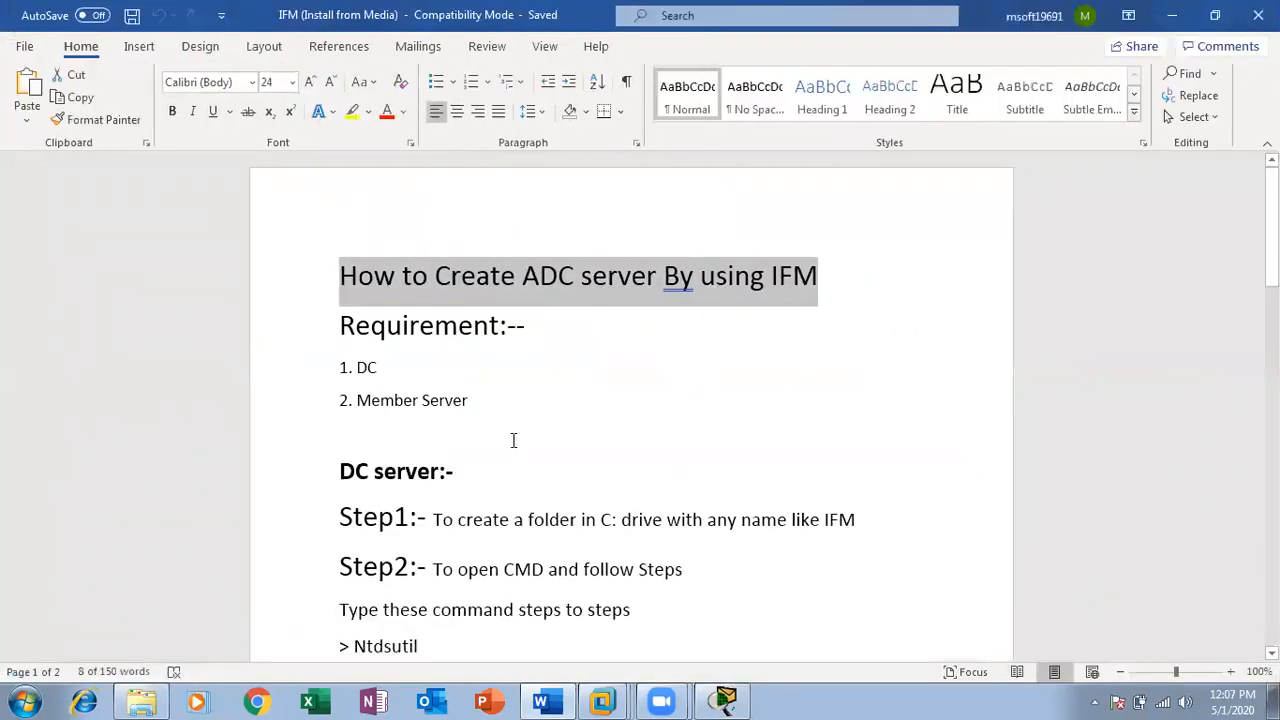
pyautogui.scroll(-3, 500, 430)
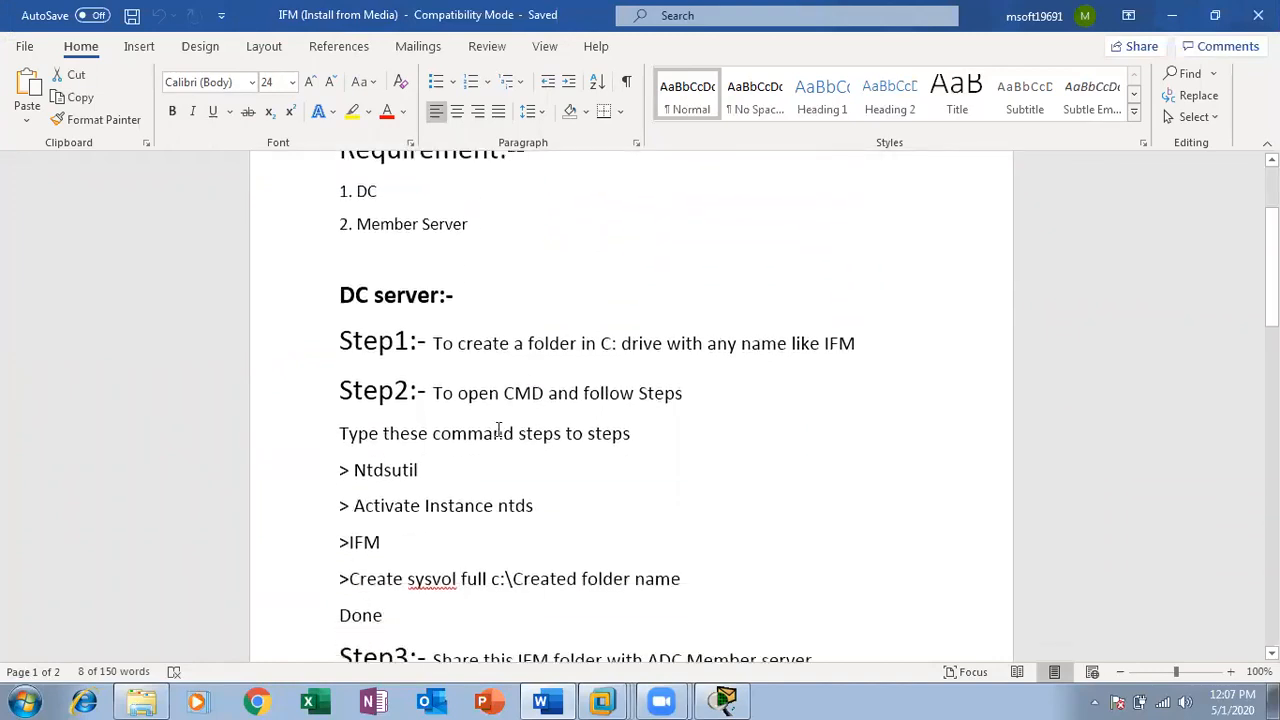
pyautogui.scroll(1, 498, 430)
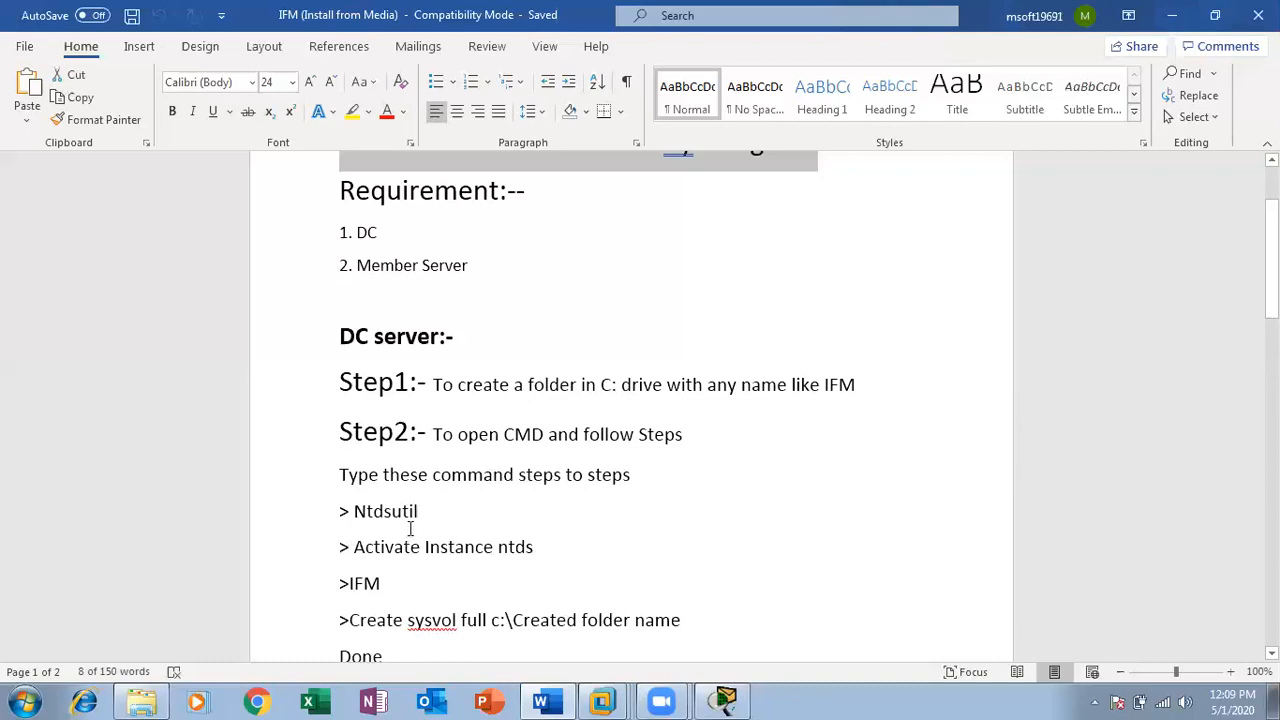
pyautogui.scroll(-2, 418, 510)
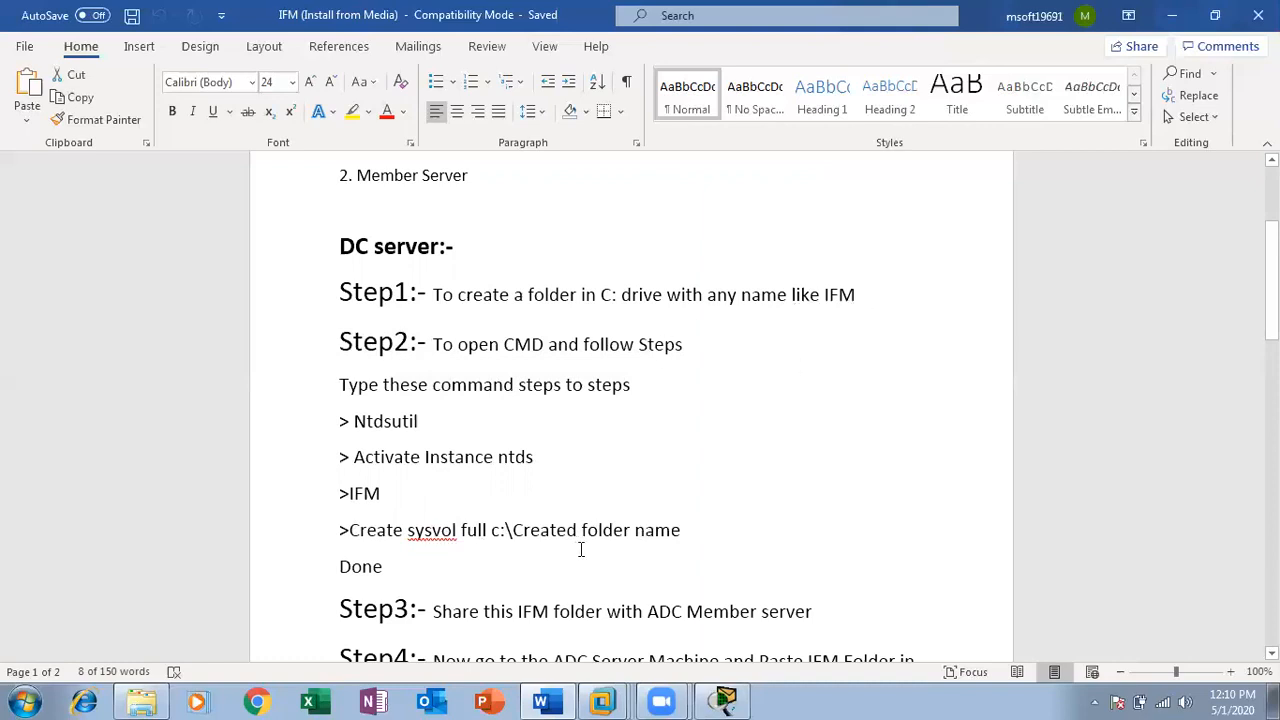
pyautogui.scroll(-3, 580, 549)
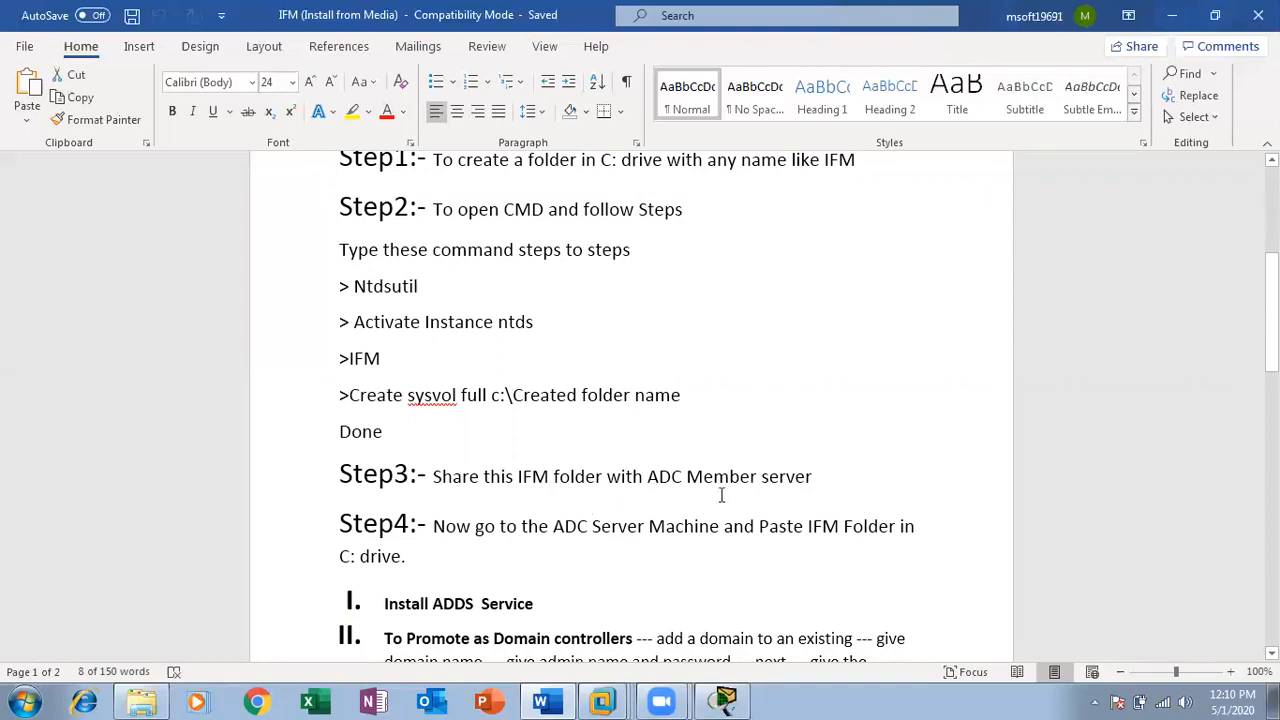
pyautogui.scroll(-3, 466, 591)
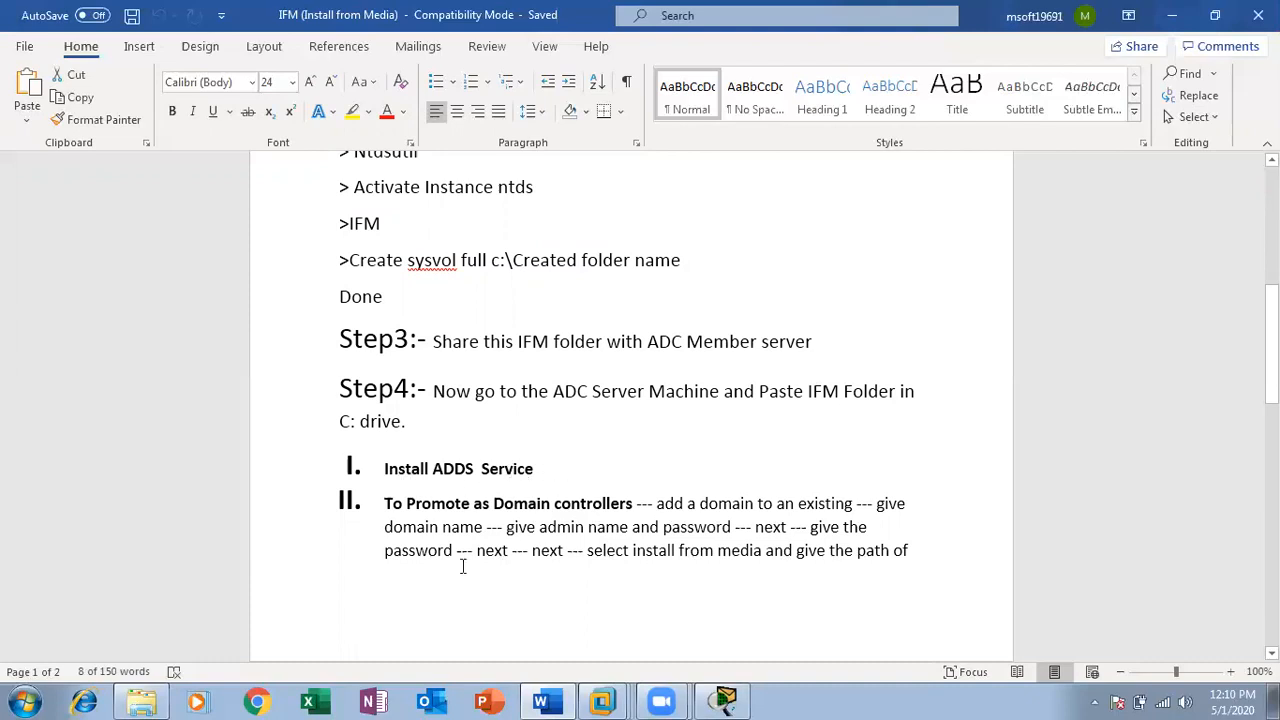
pyautogui.scroll(-1, 436, 562)
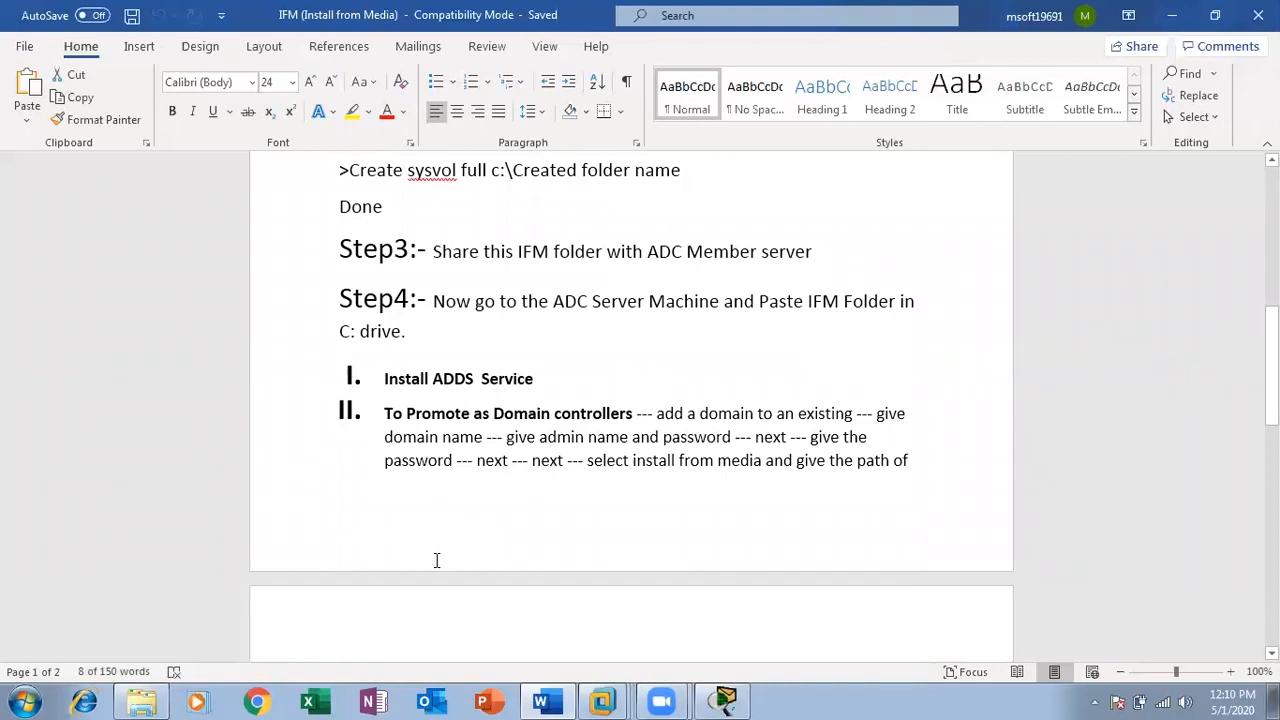
pyautogui.scroll(1, 432, 555)
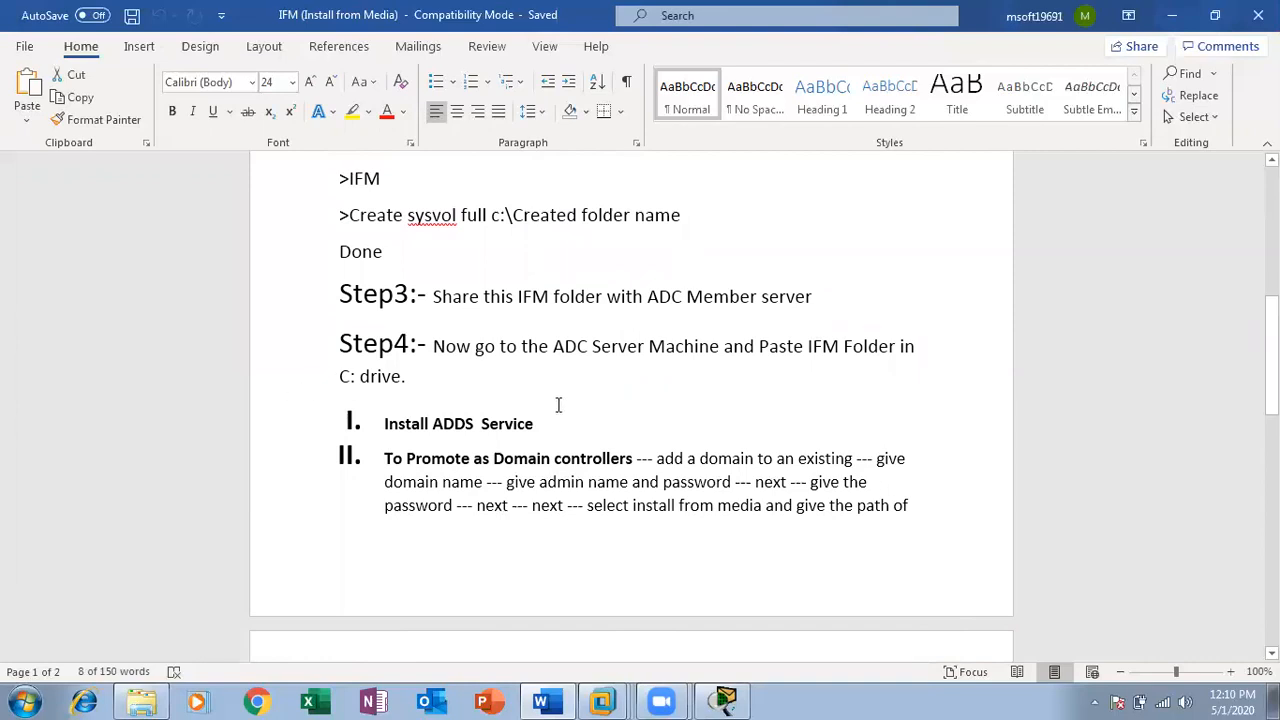
pyautogui.scroll(-1, 466, 562)
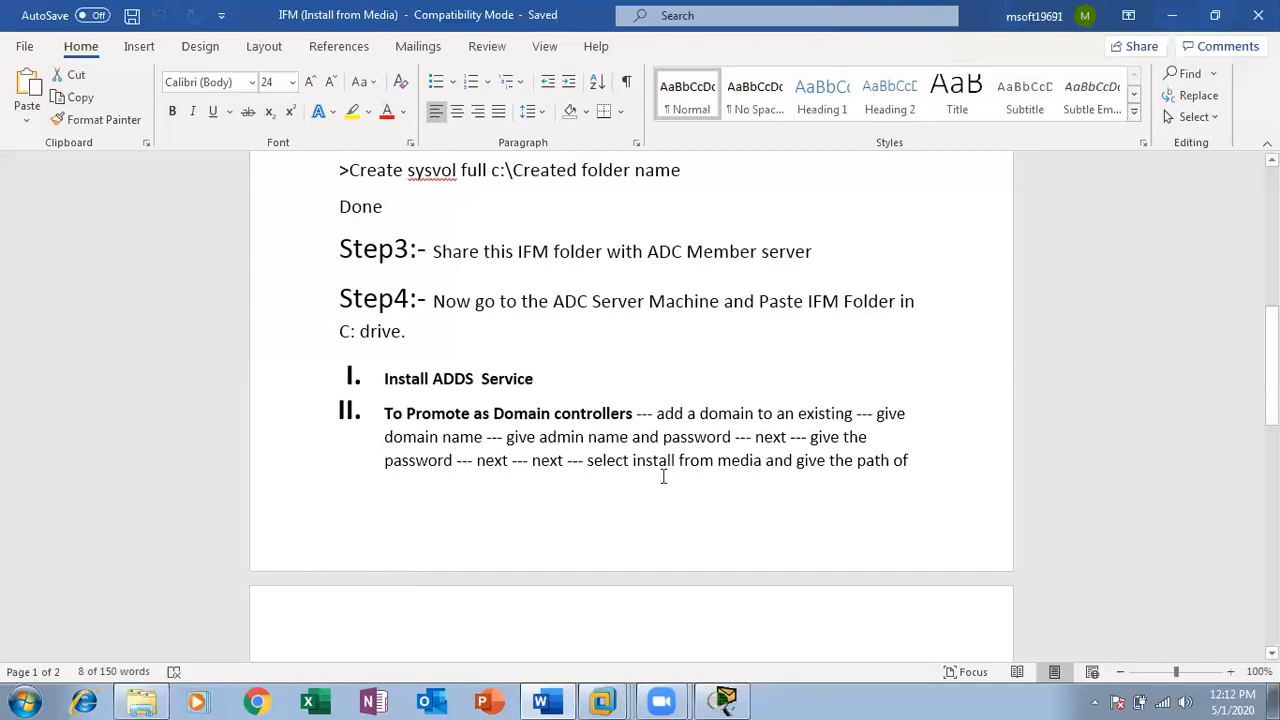
pyautogui.scroll(-3, 569, 474)
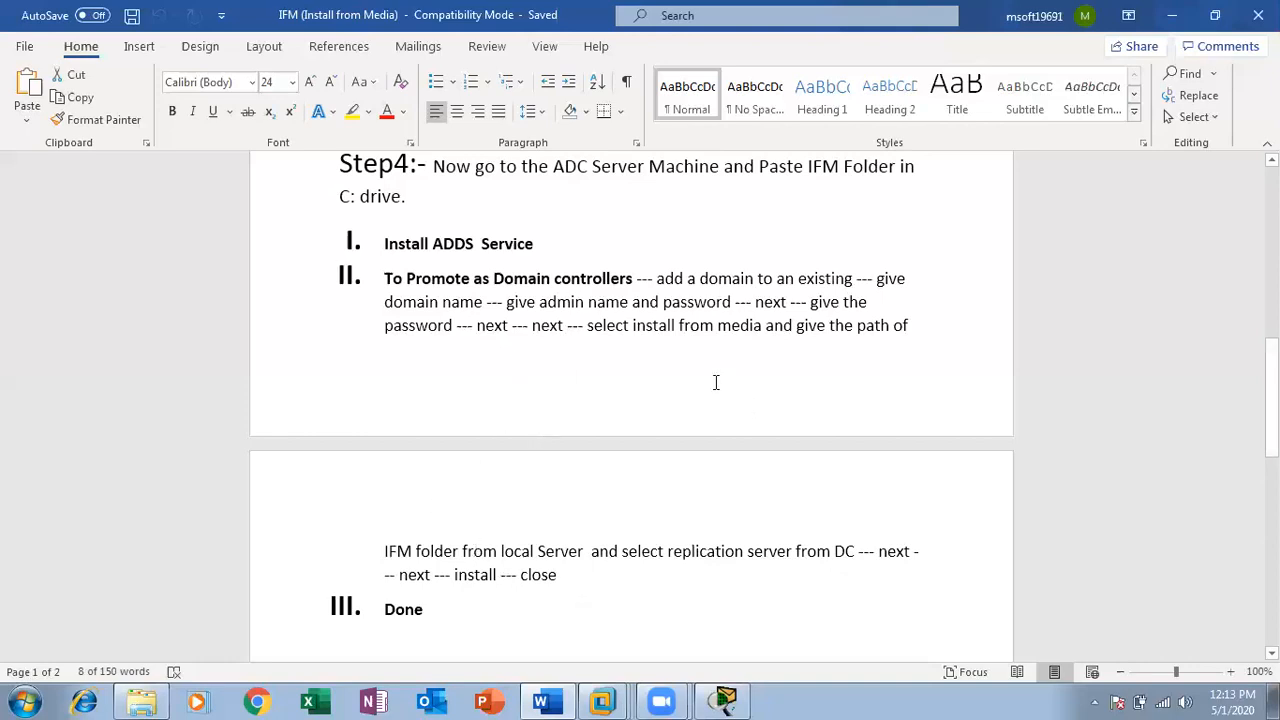
pyautogui.scroll(5, 718, 365)
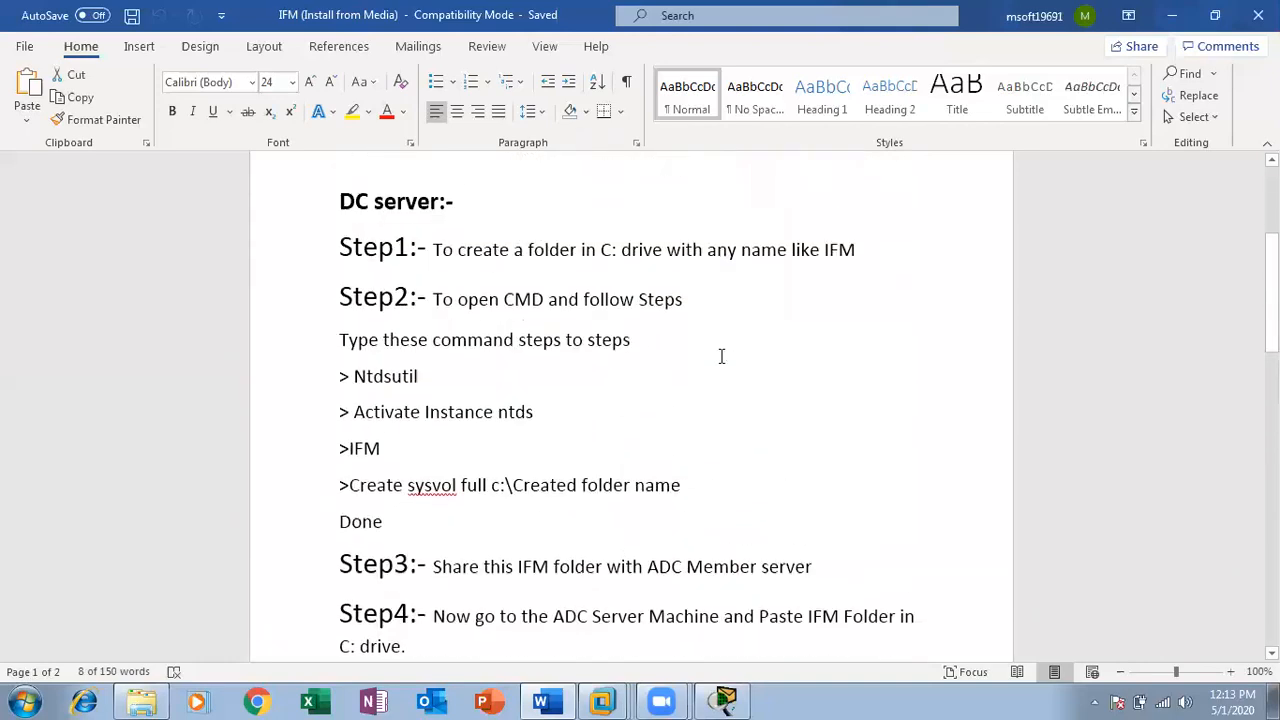
pyautogui.scroll(2, 673, 367)
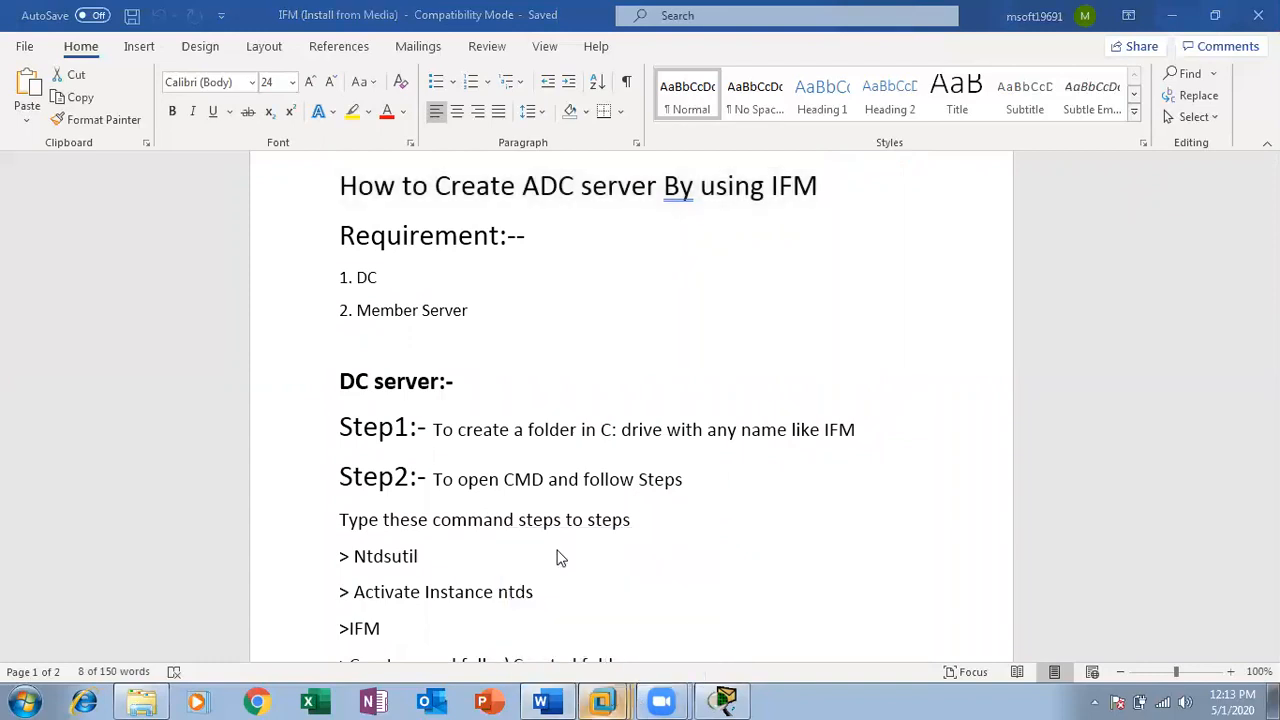
# - Switch to VMware Workstation and bring up the Windows Server 2012 B virtual machine
pyautogui.hotkey('alt', 'Tab')
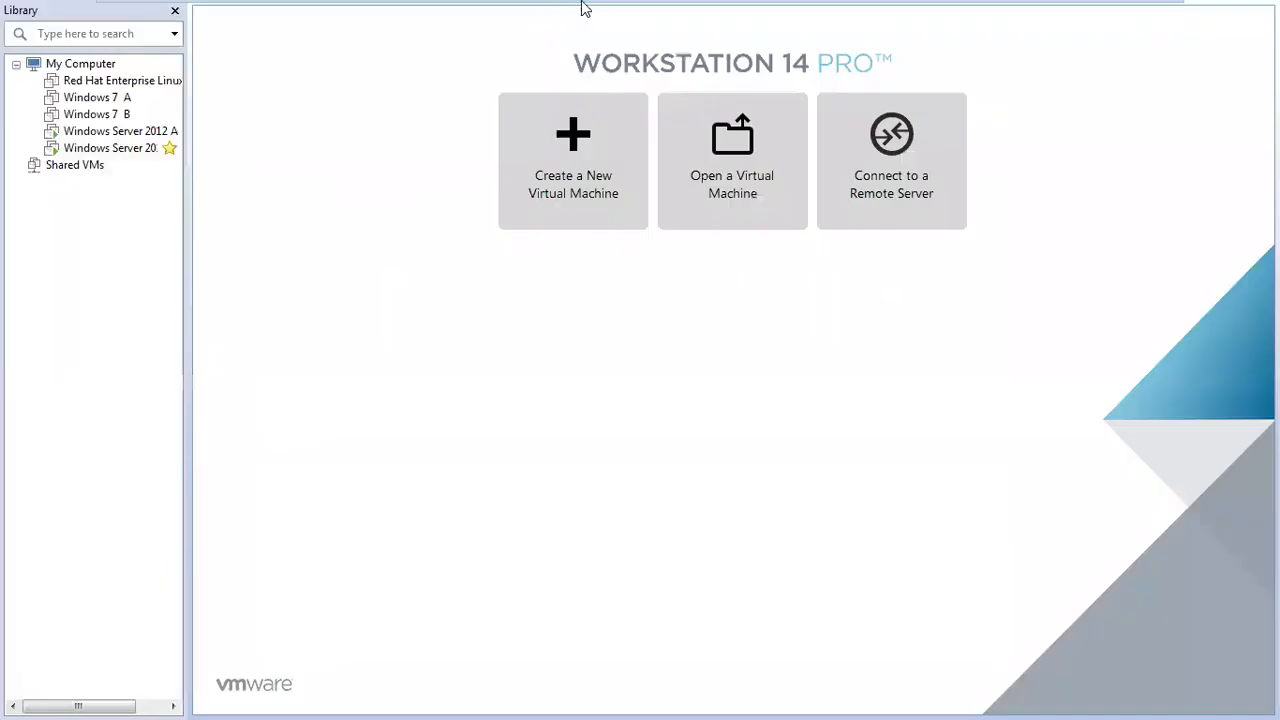
pyautogui.moveTo(582, 6)
pyautogui.click(715, 13)
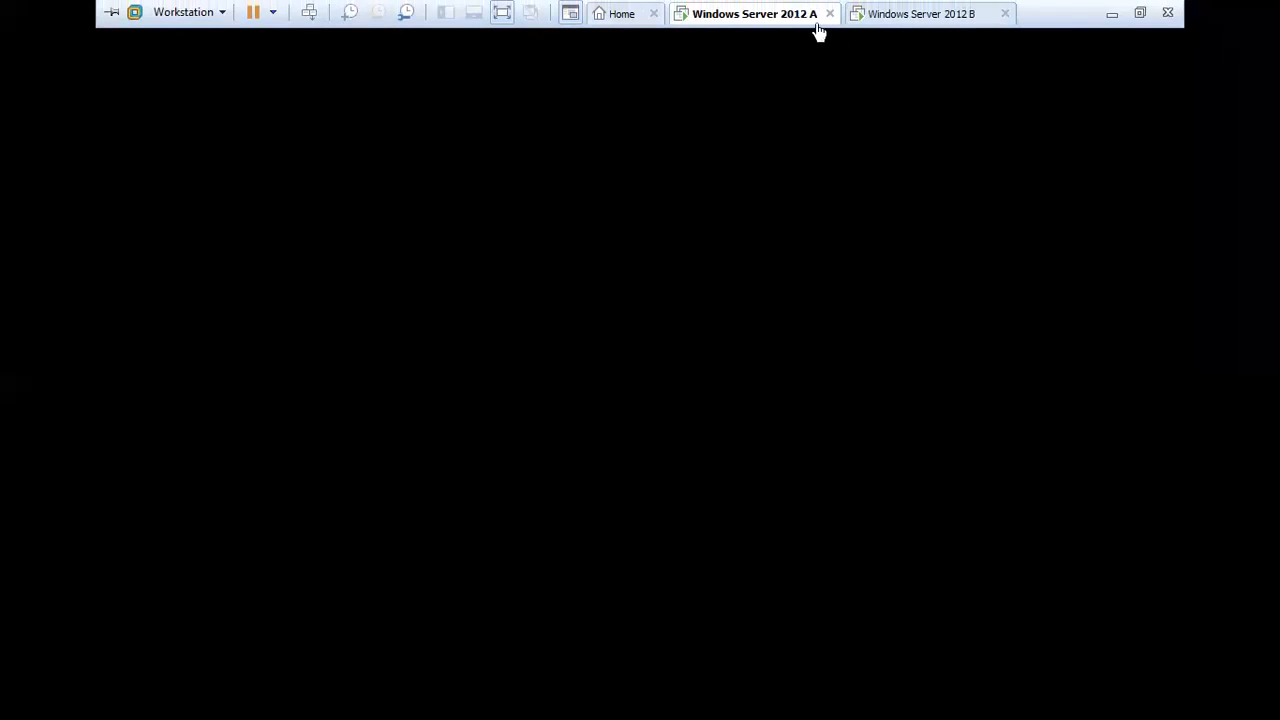
pyautogui.click(924, 16)
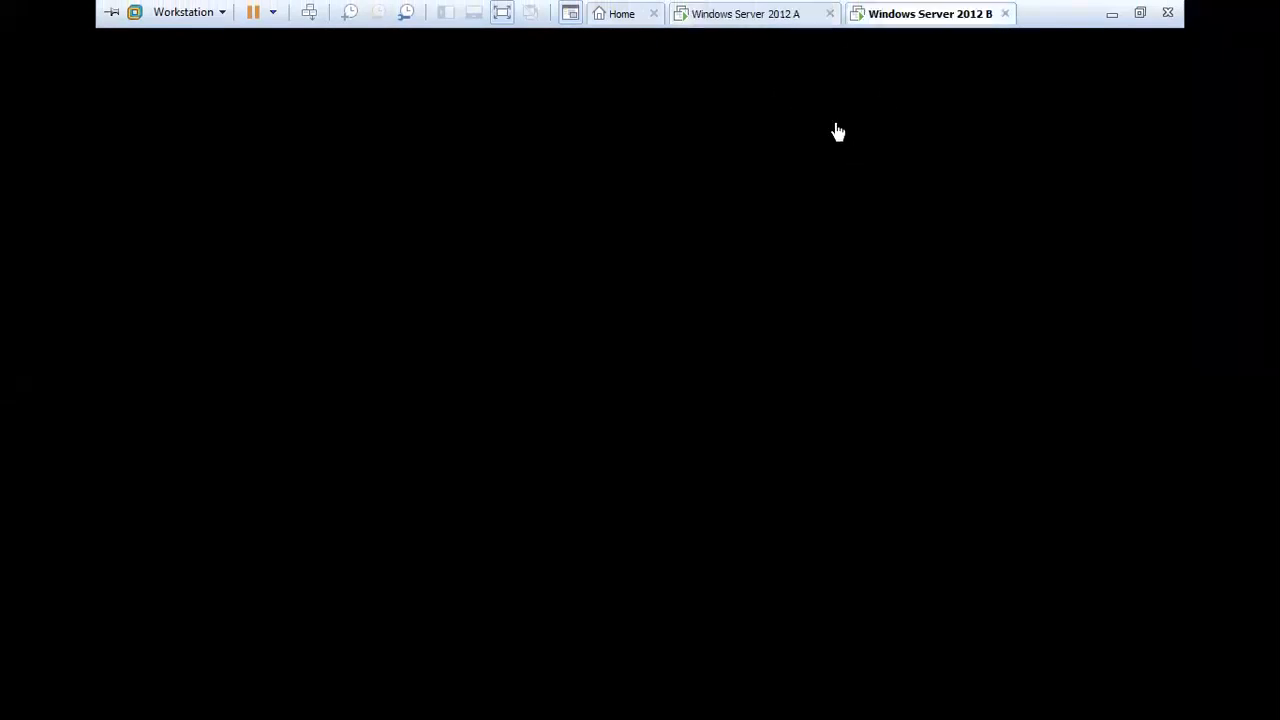
pyautogui.click(838, 132)
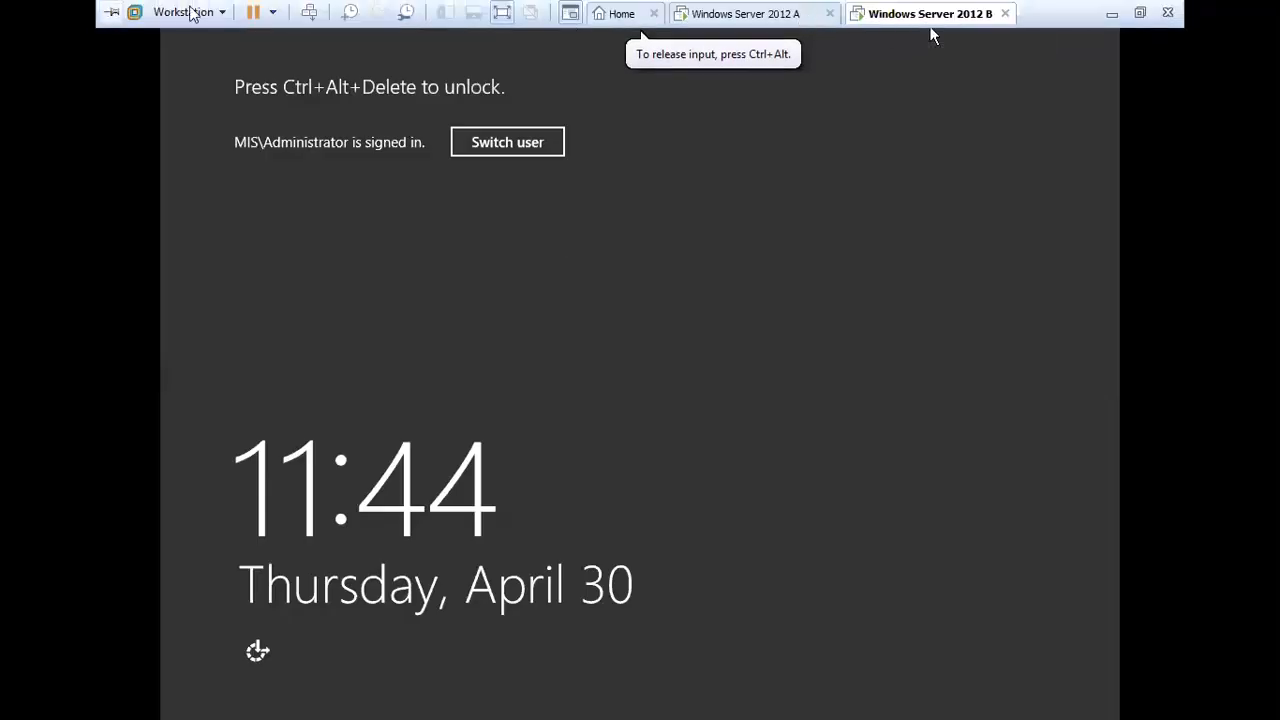
# - Unlock the Windows Server 2012 B machine by entering the MIS\Administrator account password
pyautogui.press('ctrl+alt+Insert')
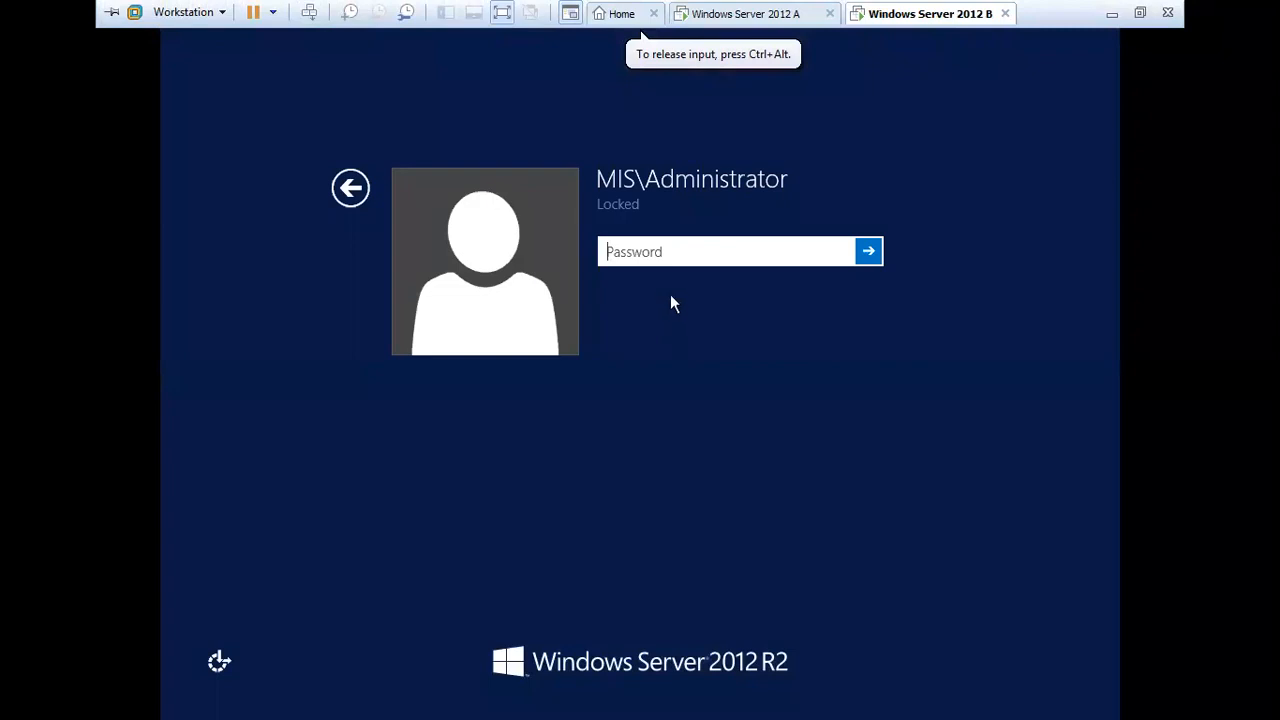
pyautogui.write('*****')
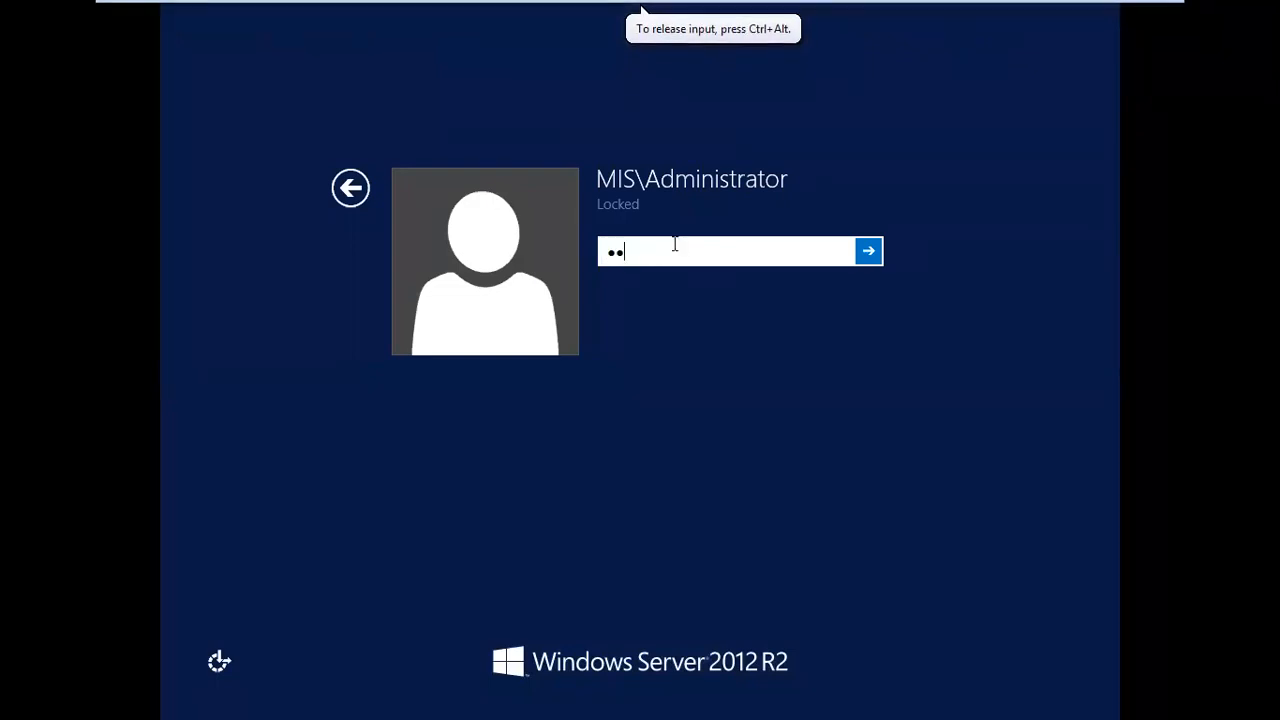
pyautogui.write('**')
pyautogui.press('Return')
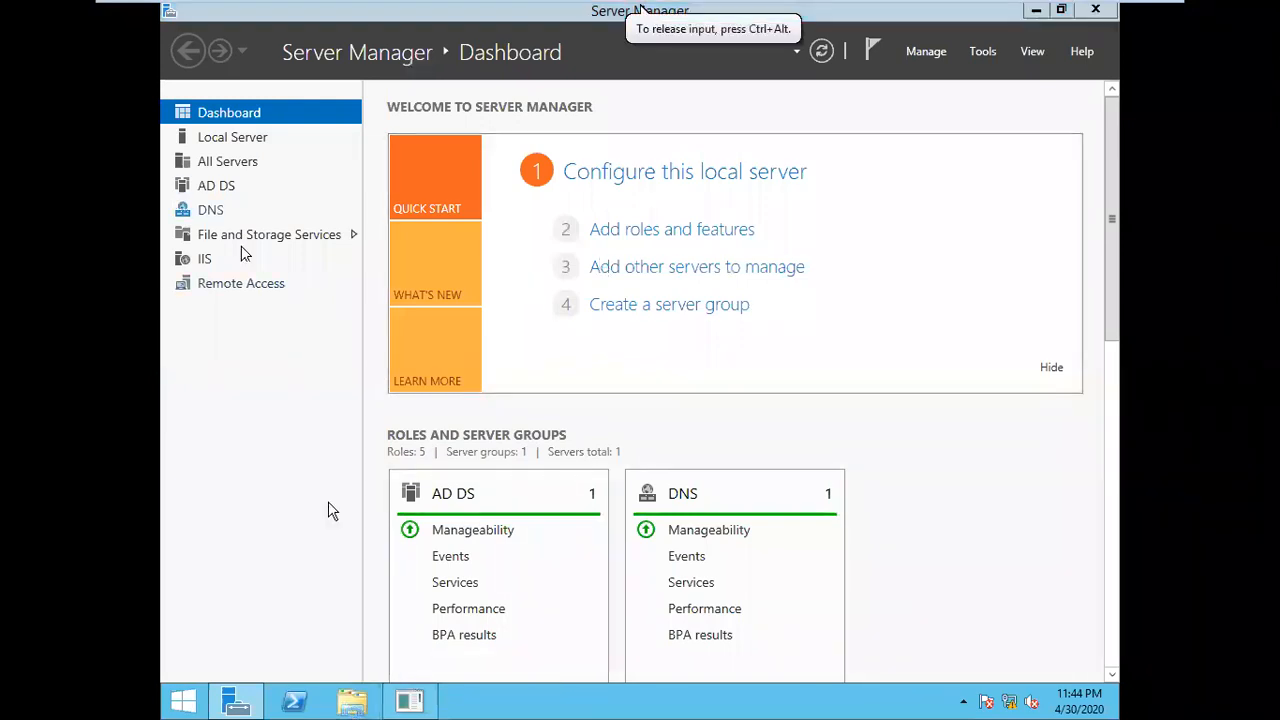
# - Create a folder named IFM in the root of Local Disk (C:) and close File Explorer
pyautogui.press('super+e')
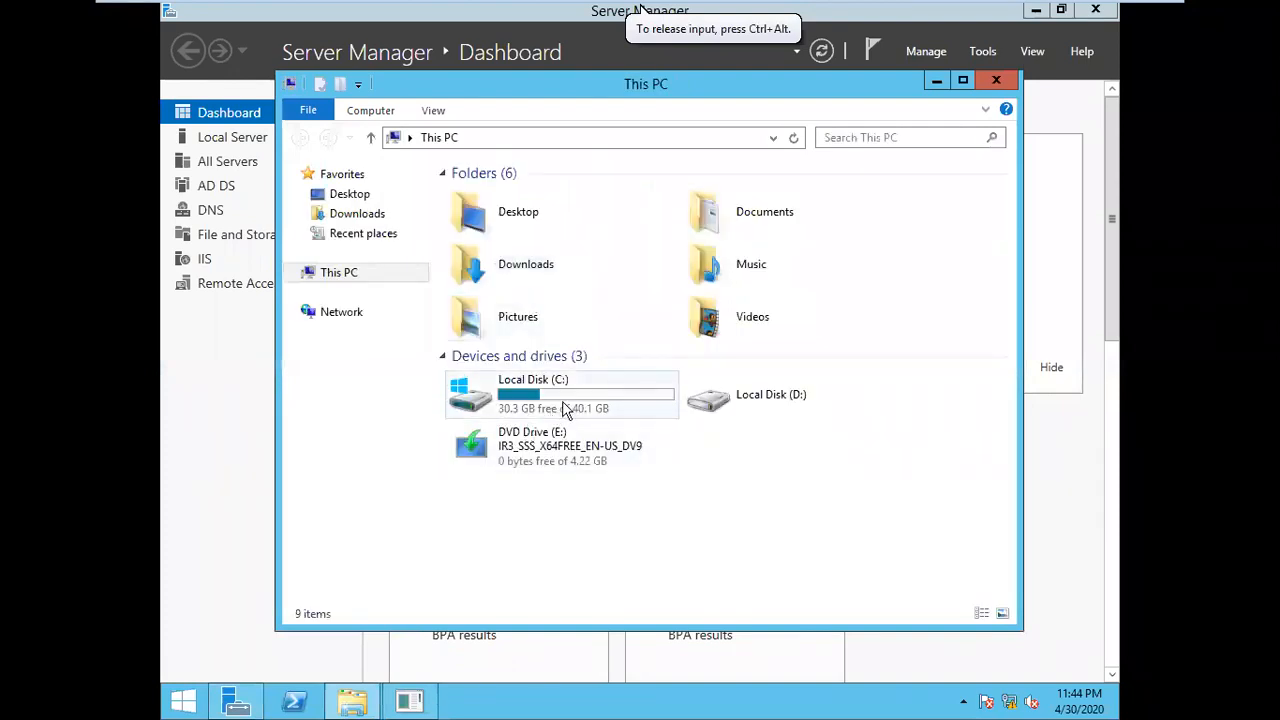
pyautogui.doubleClick(562, 410)
pyautogui.rightClick(506, 398)
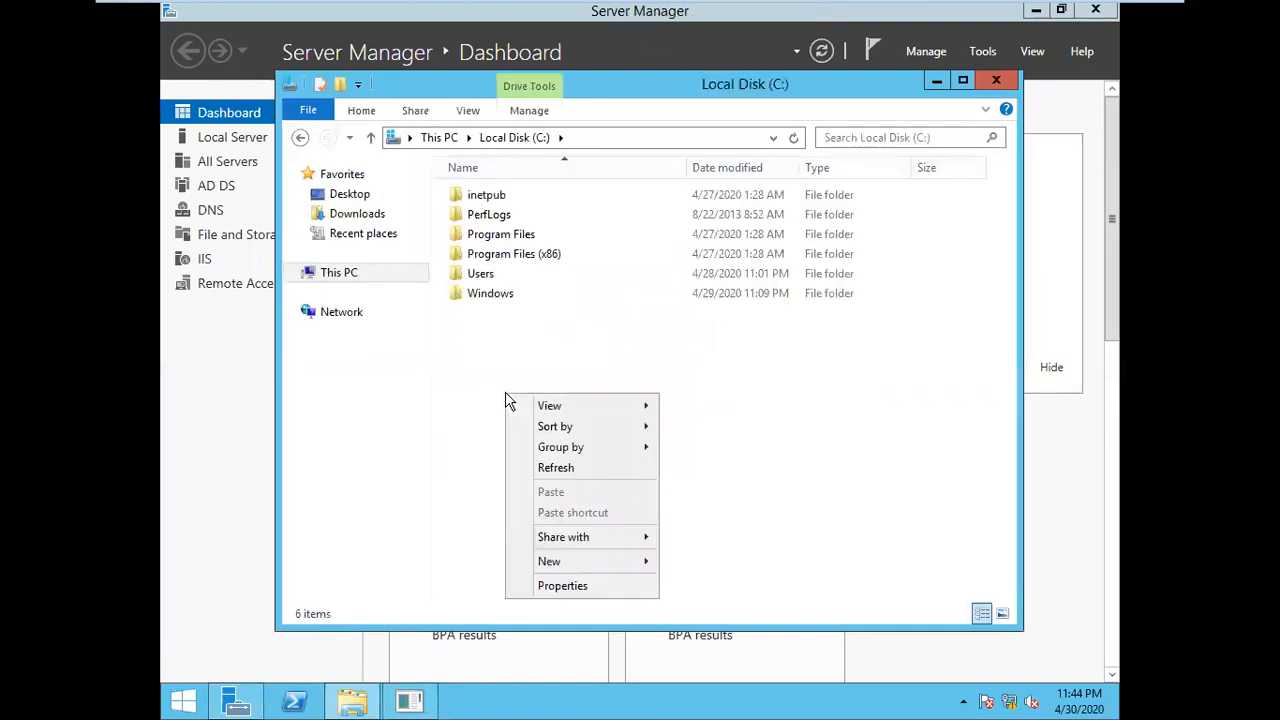
pyautogui.moveTo(634, 561)
pyautogui.click(706, 563)
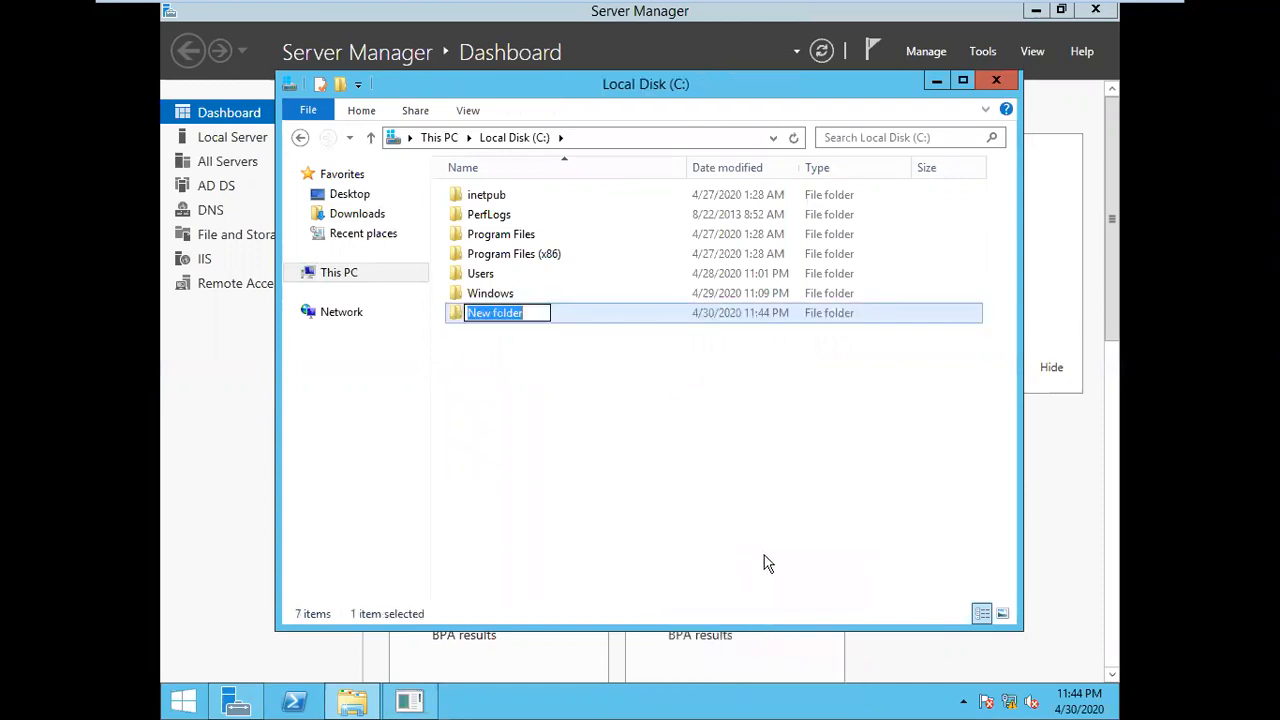
pyautogui.write('IFM')
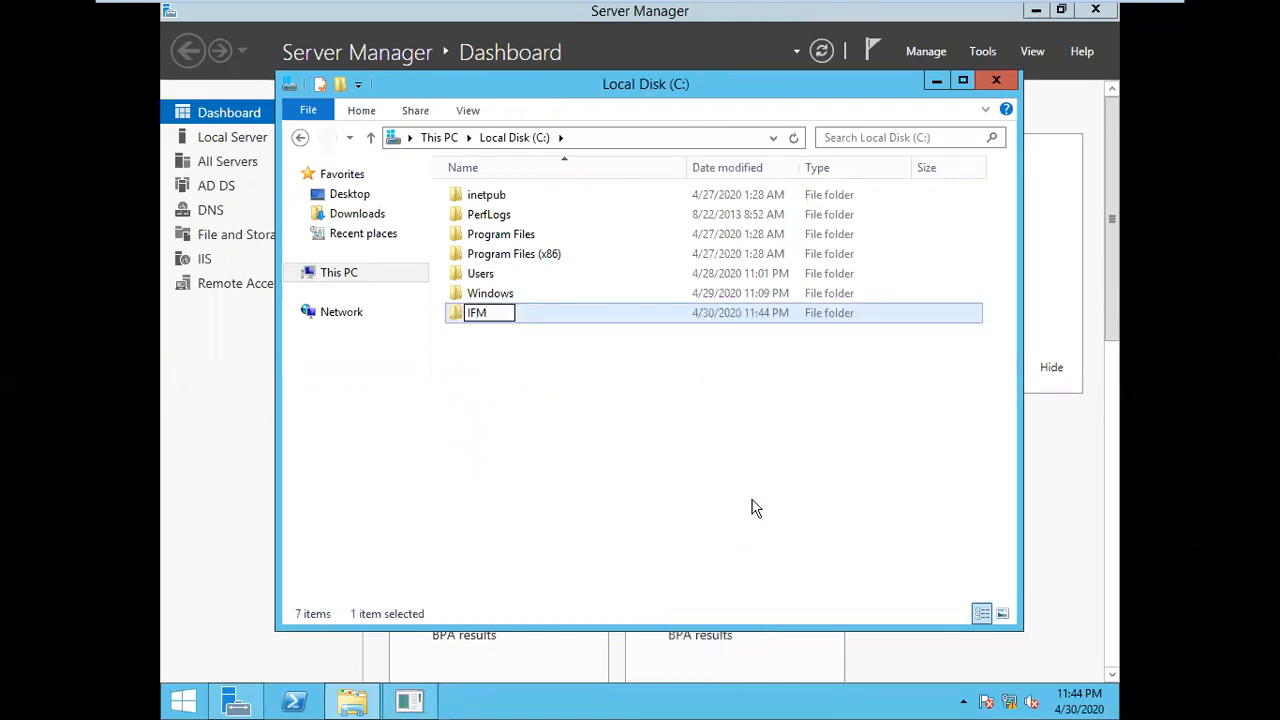
pyautogui.click(668, 470)
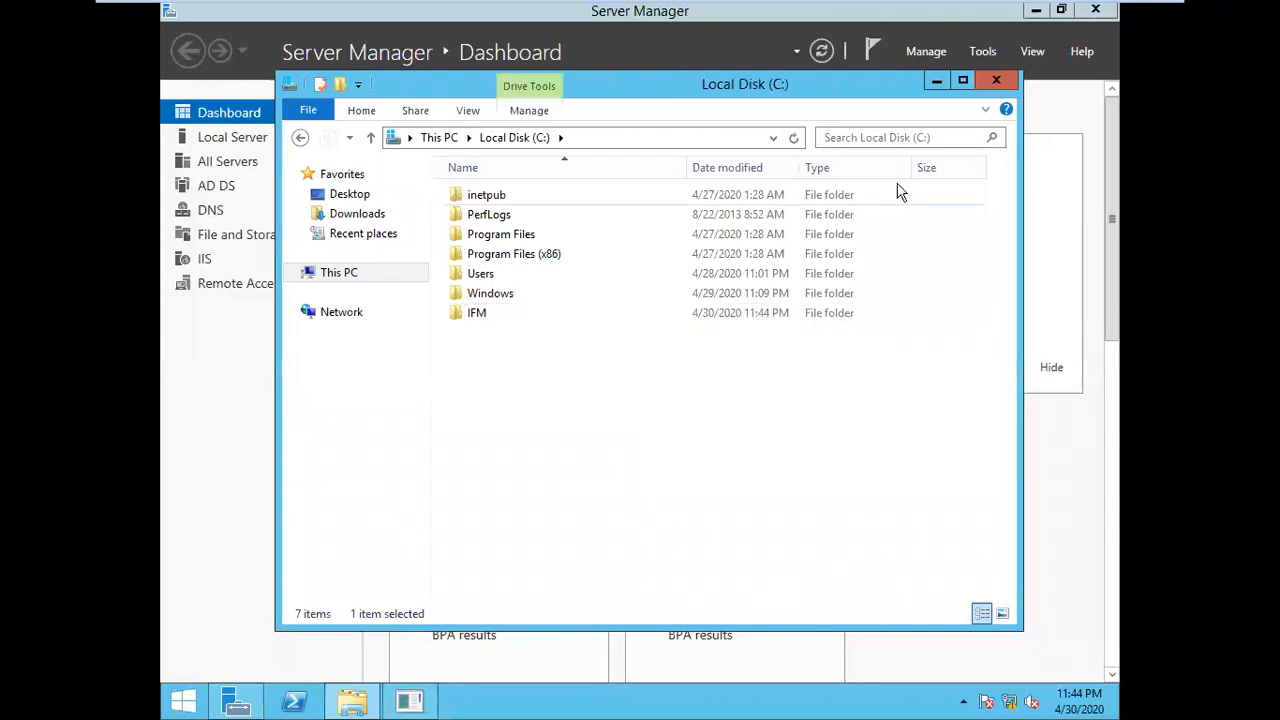
pyautogui.click(996, 80)
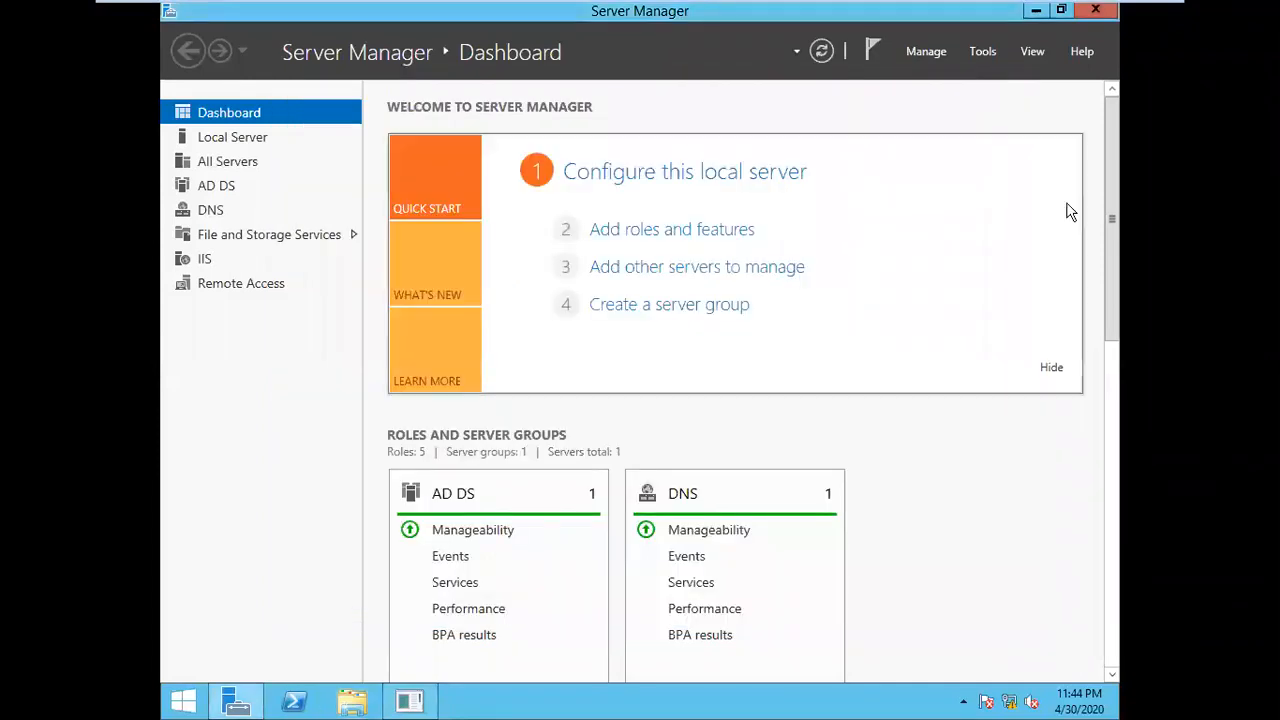
pyautogui.press('super+r')
pyautogui.write('cm')
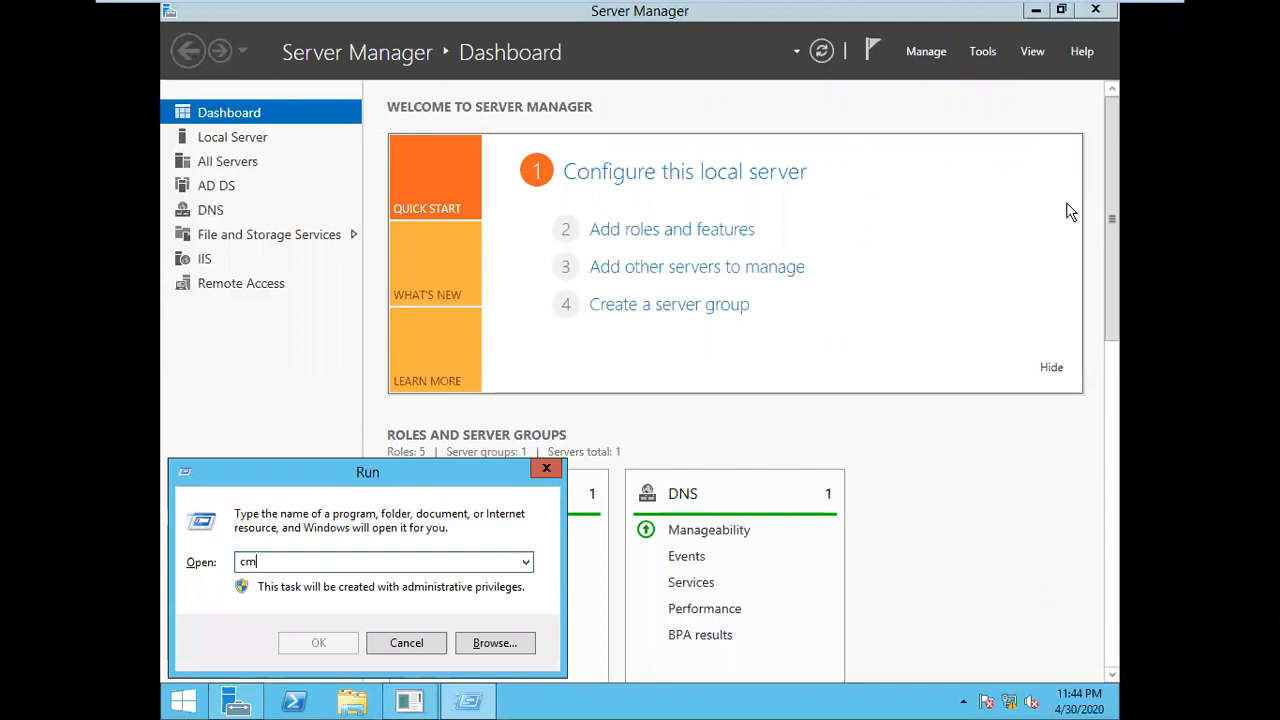
pyautogui.write('d')
pyautogui.press('Return')
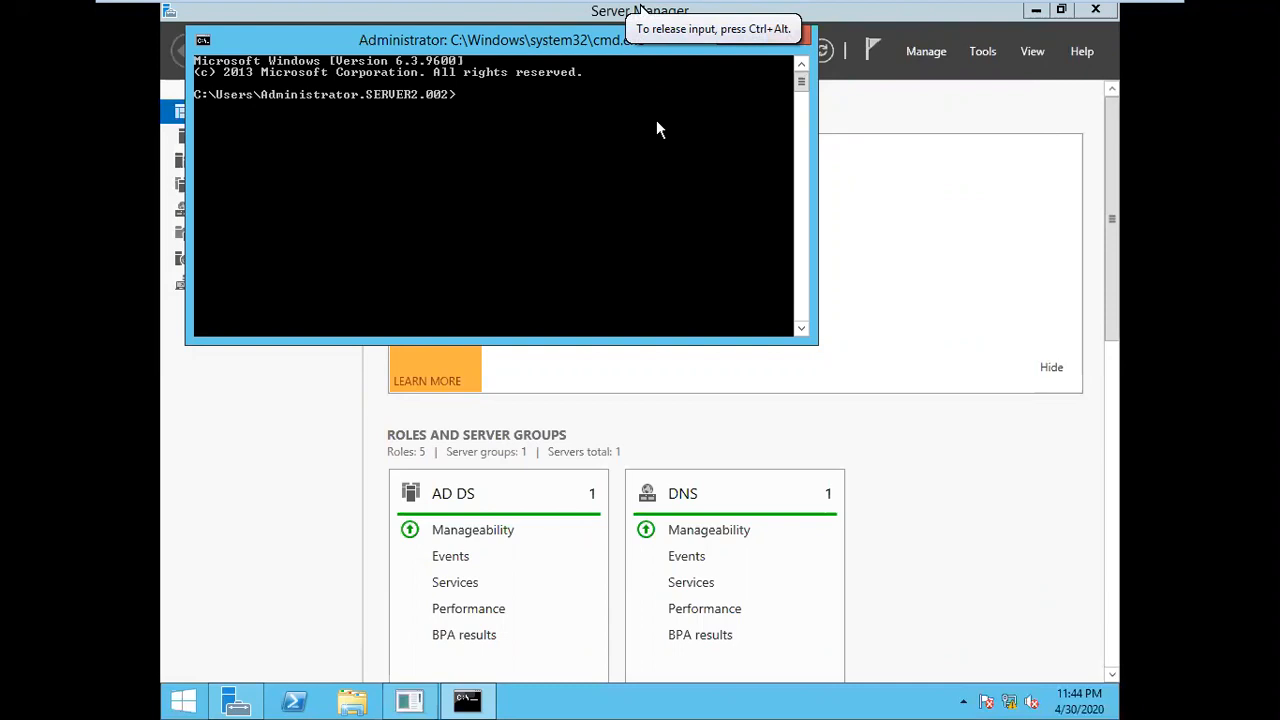
pyautogui.moveTo(548, 40); pyautogui.dragTo(559, 130)
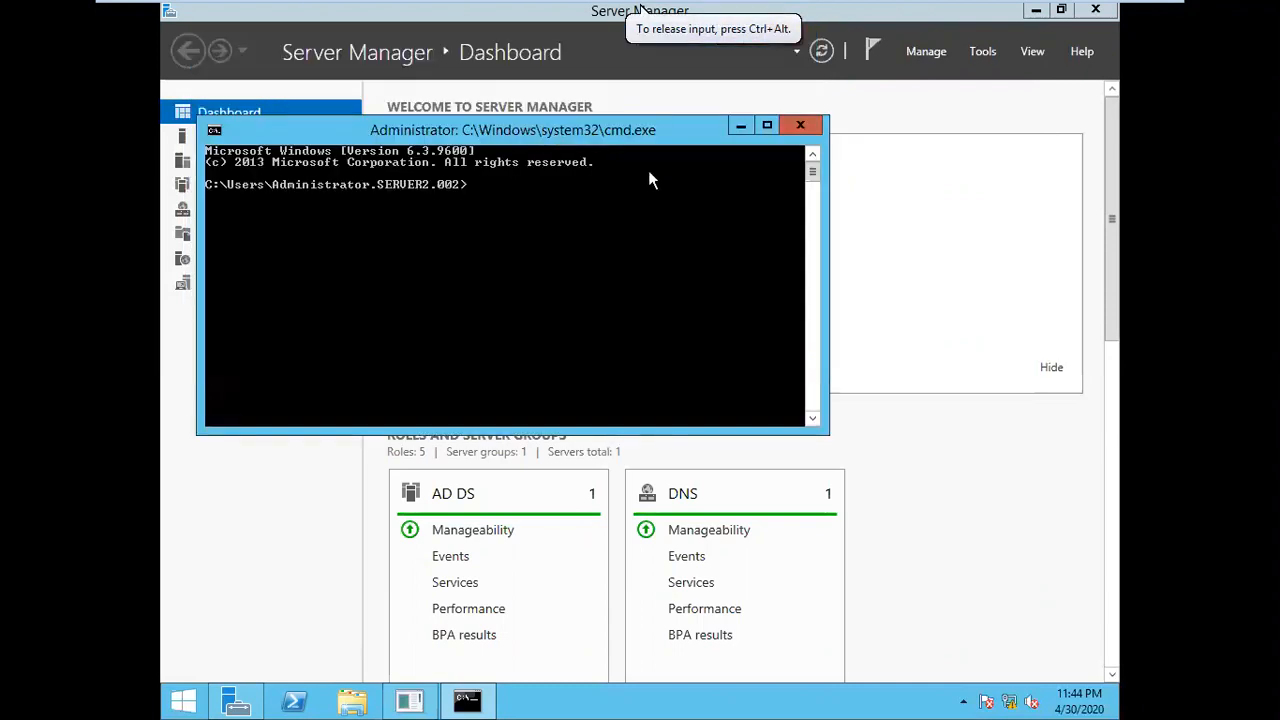
pyautogui.click(800, 125)
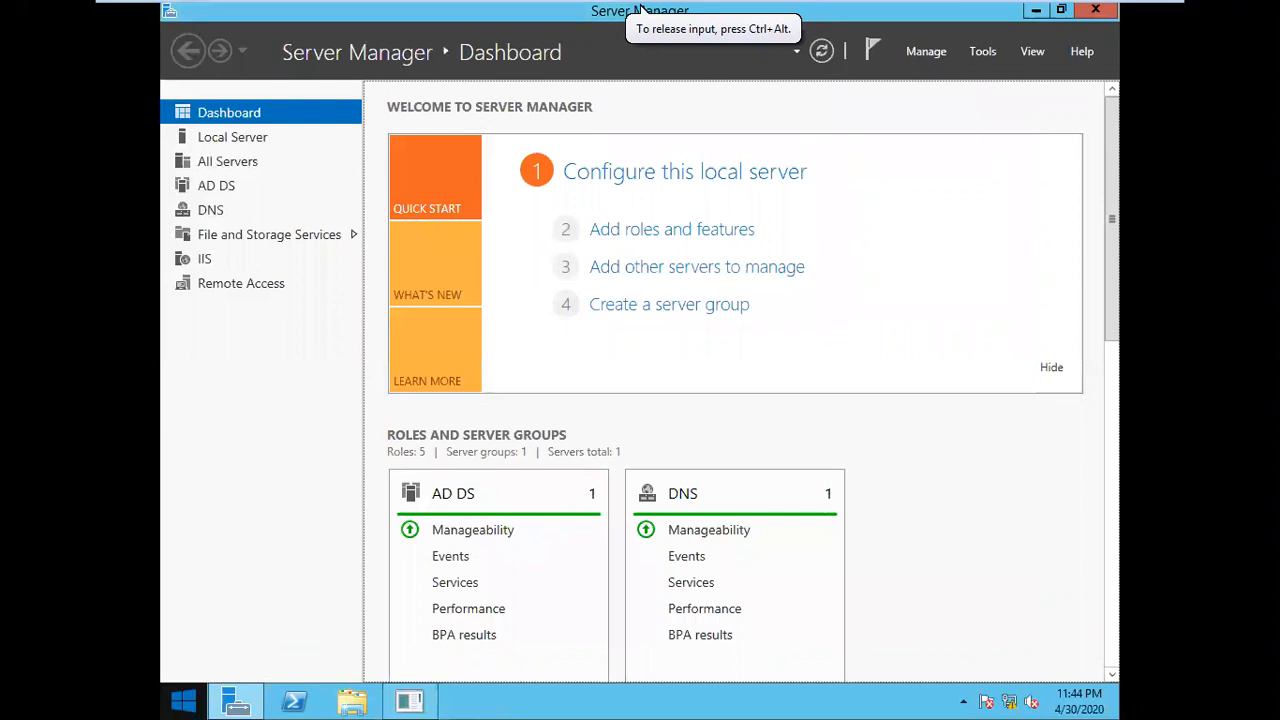
# - Search for cmd and run Command Prompt as administrator
pyautogui.click(183, 701)
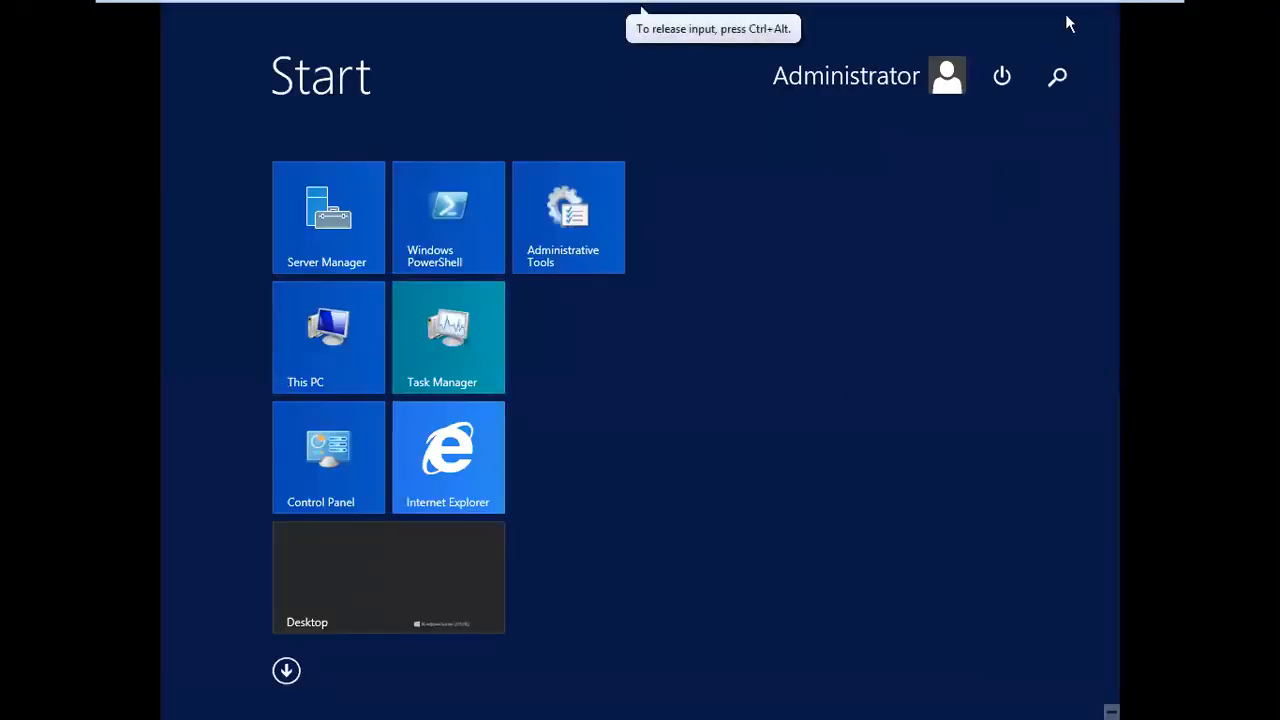
pyautogui.click(1045, 107)
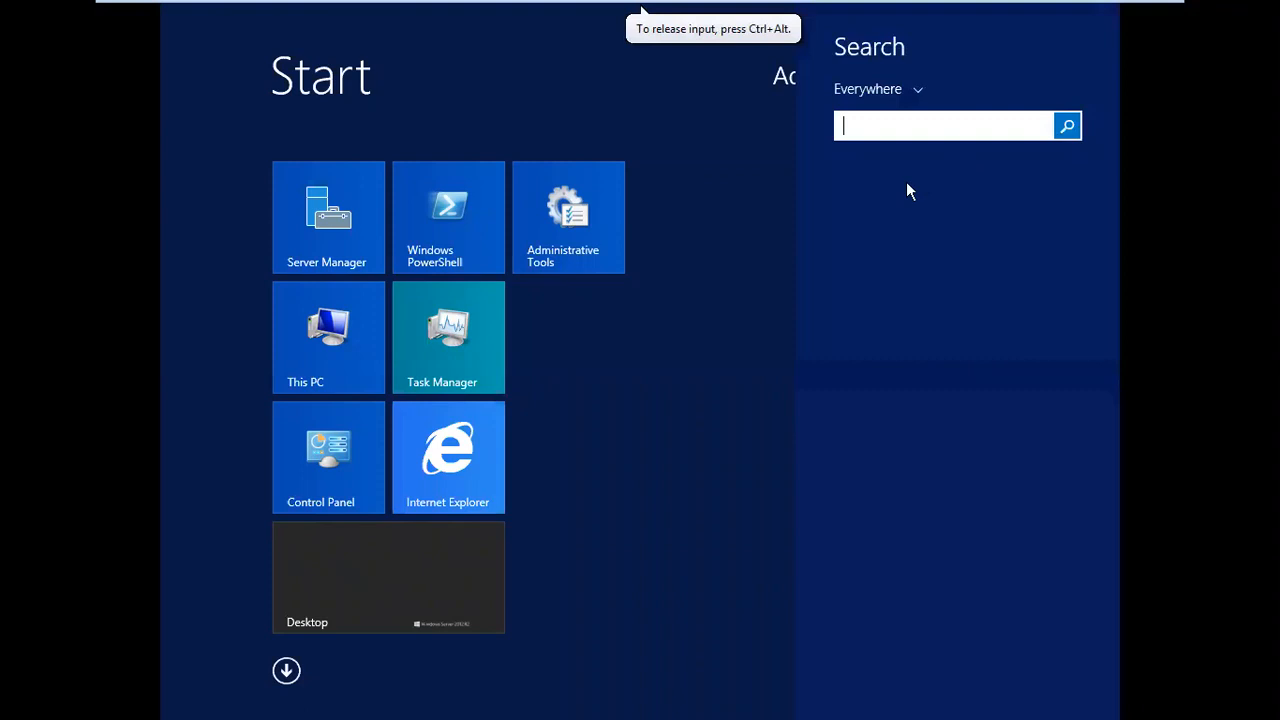
pyautogui.write('cmd')
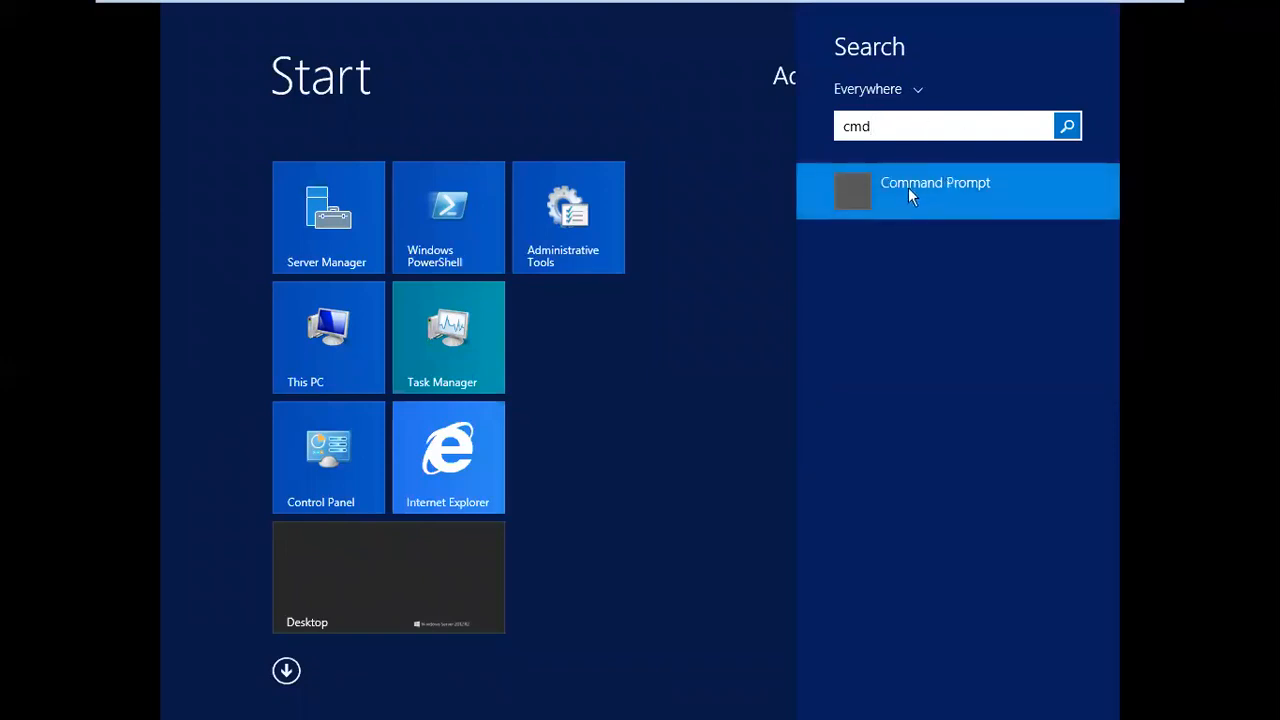
pyautogui.rightClick(908, 187)
pyautogui.rightClick(959, 198)
pyautogui.rightClick(959, 198)
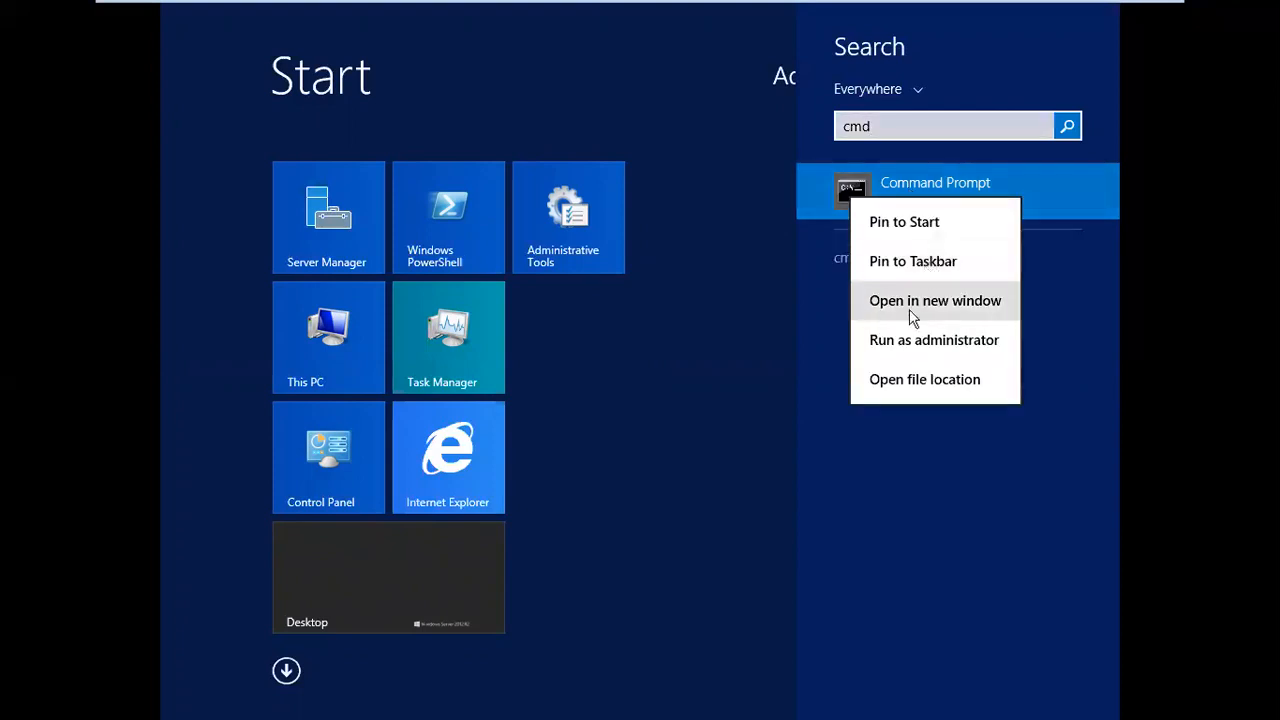
pyautogui.click(909, 342)
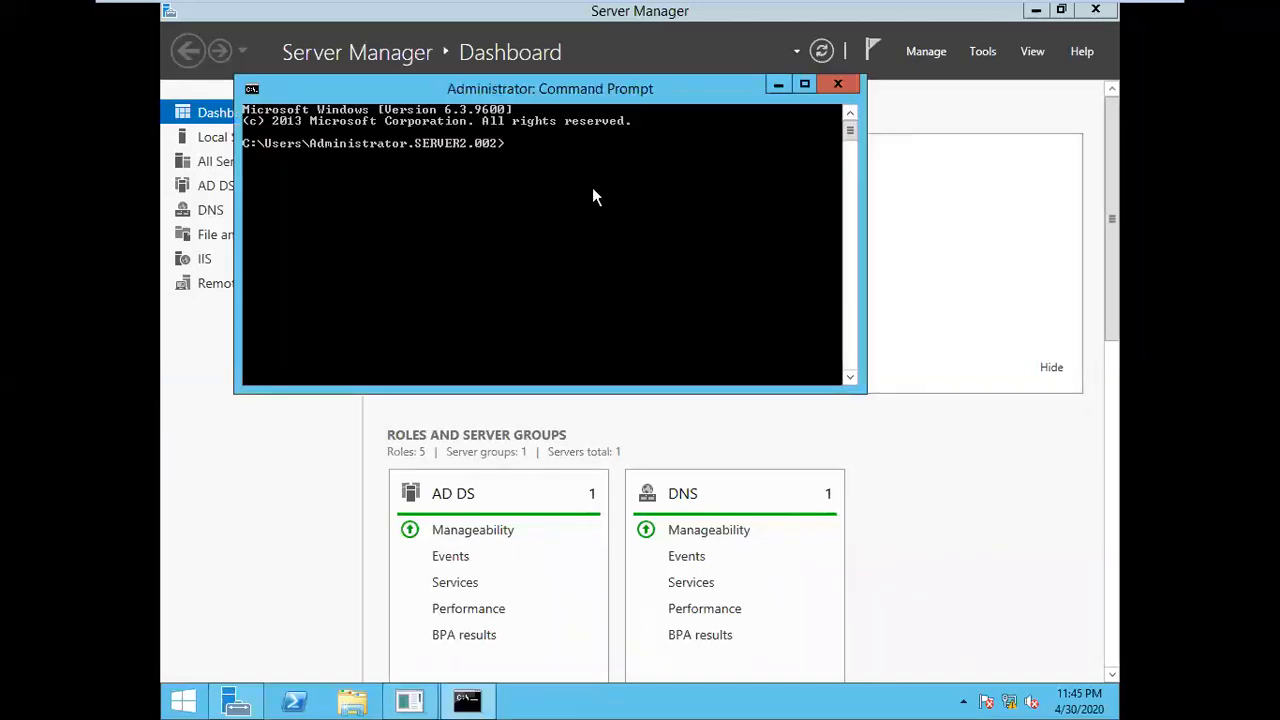
# - Start ntdsutil at the command line and set the active instance with "activate instance ntds"
pyautogui.write('ntdsutil')
pyautogui.press('Return')
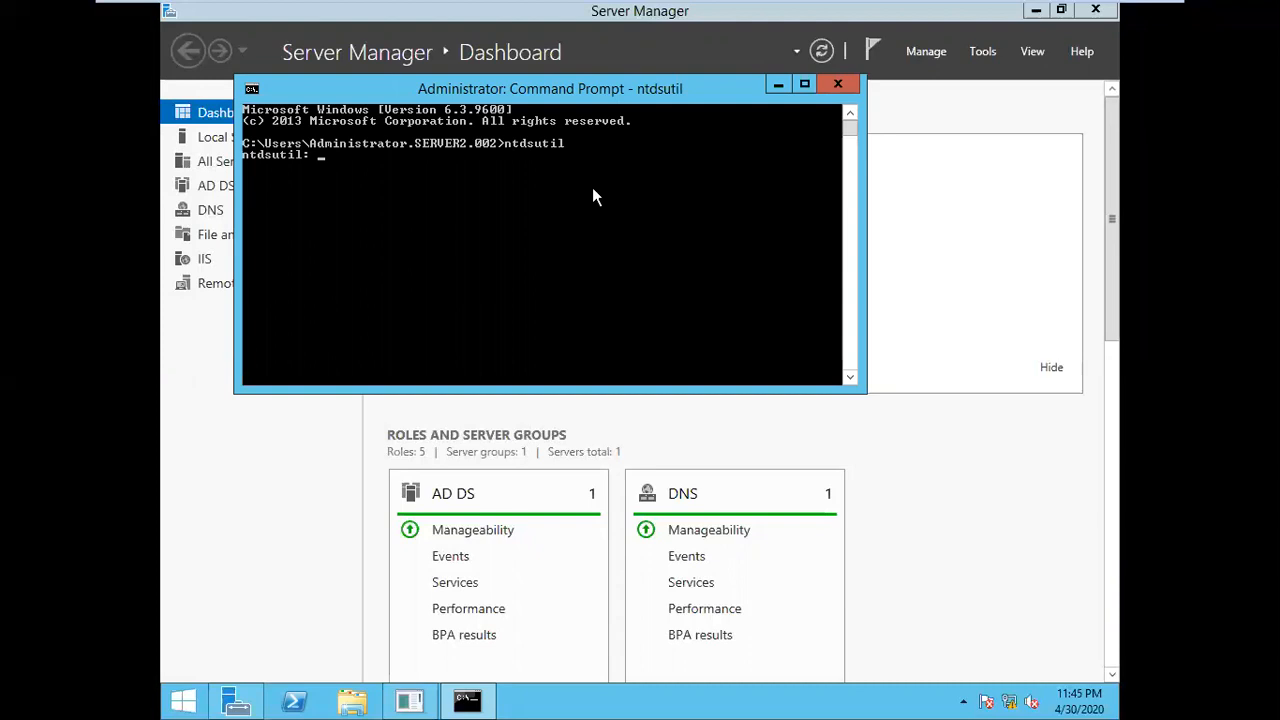
pyautogui.write('activate instanc')
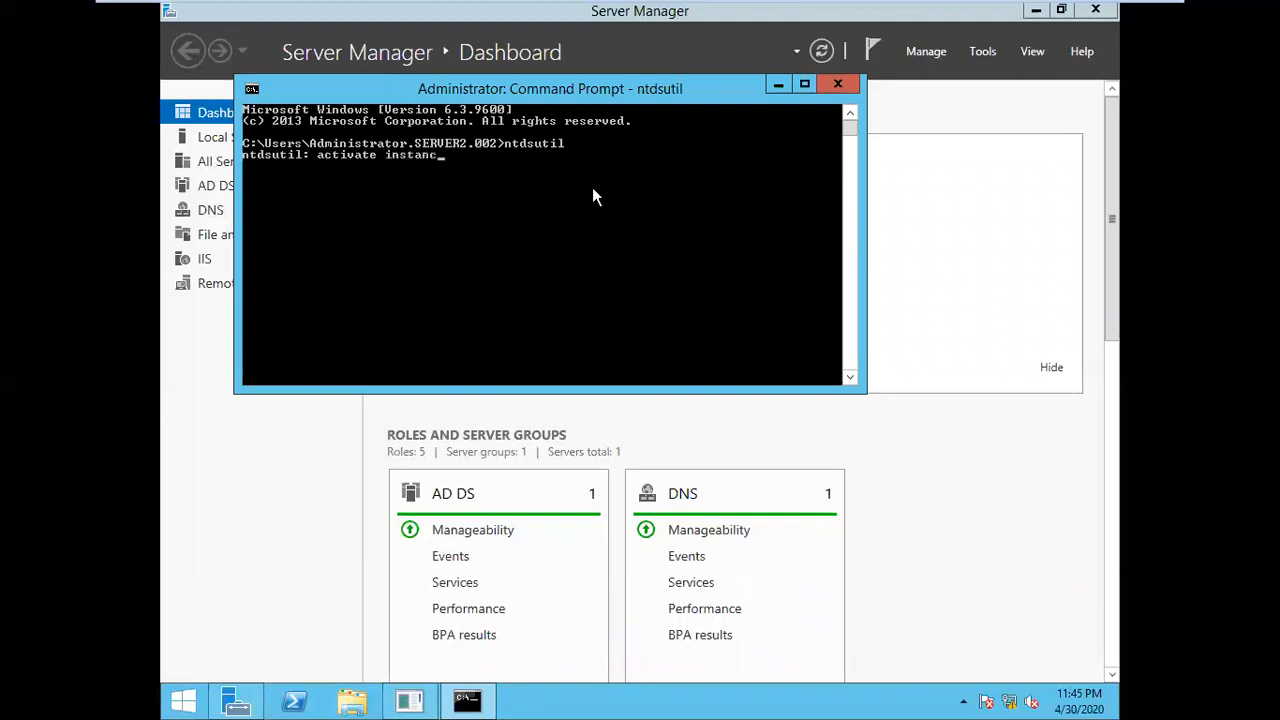
pyautogui.write('e ntds')
pyautogui.press('Return')
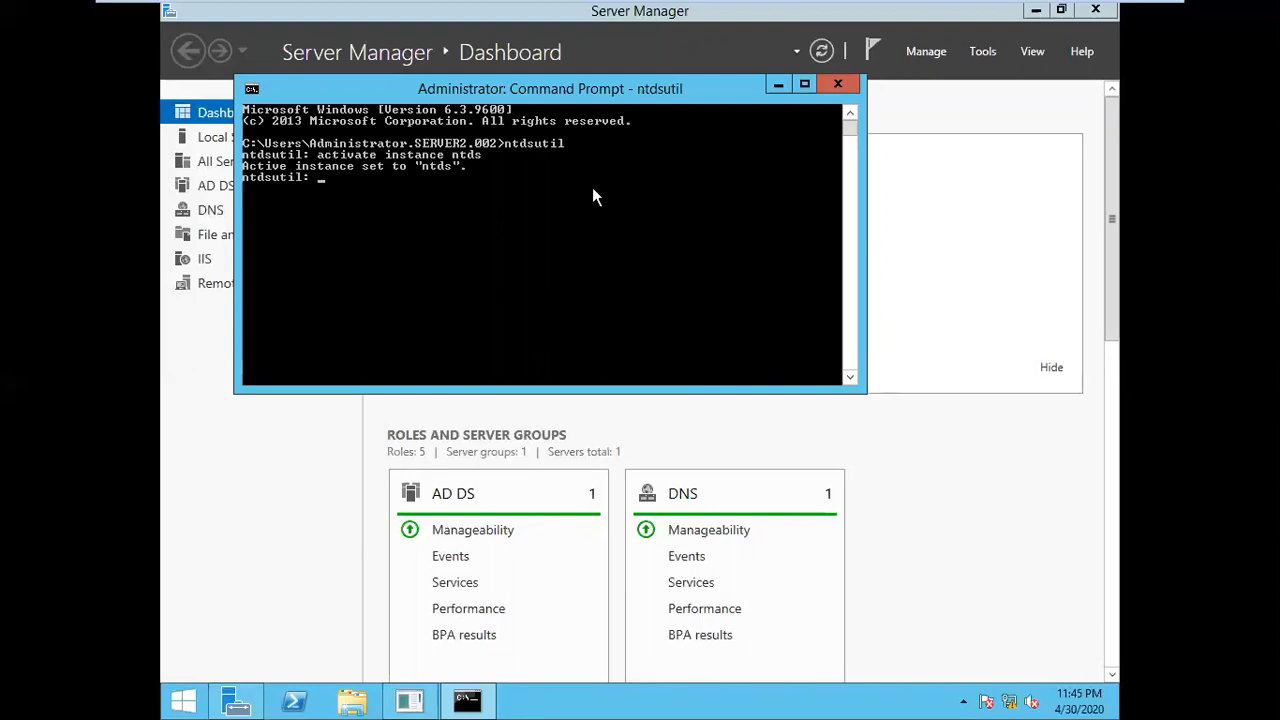
# - Enter the ifm context of ntdsutil and generate the installation media with "create sysvol full c:\IFM"
pyautogui.write('cr')
pyautogui.press('BackSpace')
pyautogui.press('BackSpace')
pyautogui.write('ifm')
pyautogui.press('Return')
pyautogui.write('create sysvol full c:/')
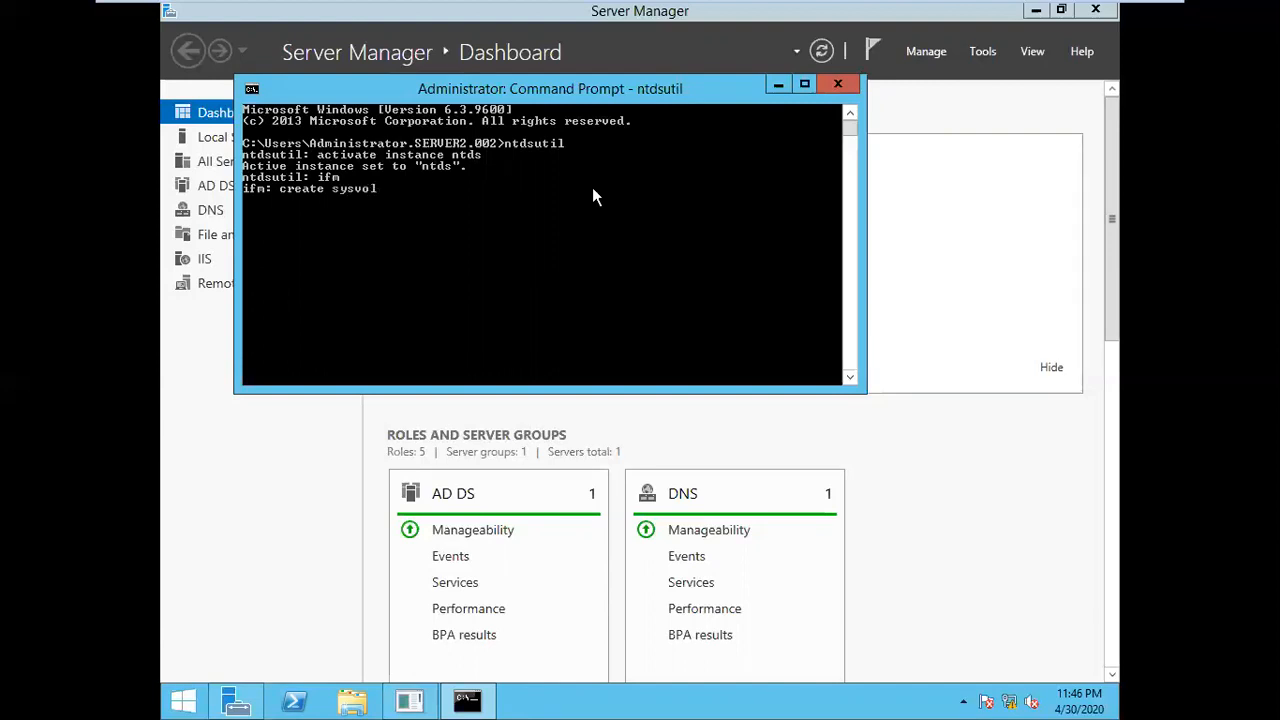
pyautogui.write(' full c:/')
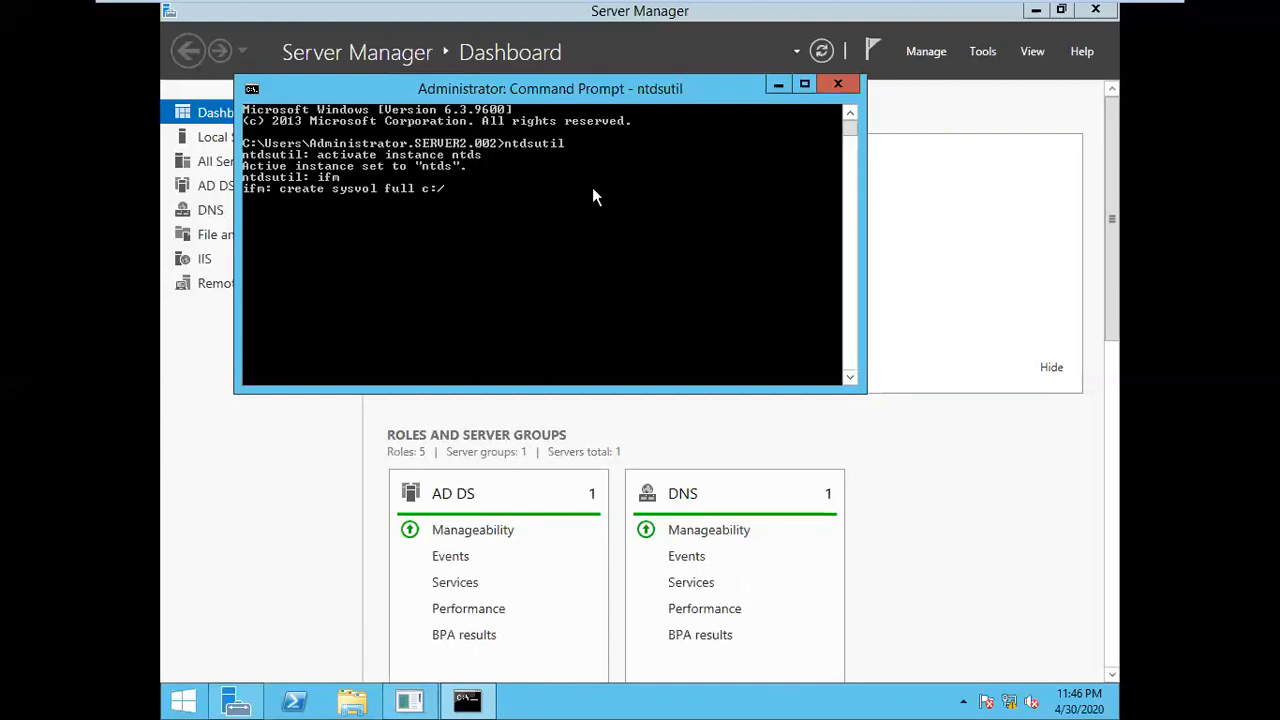
pyautogui.press('BackSpace')
pyautogui.write('\\IFM')
pyautogui.press('Return')
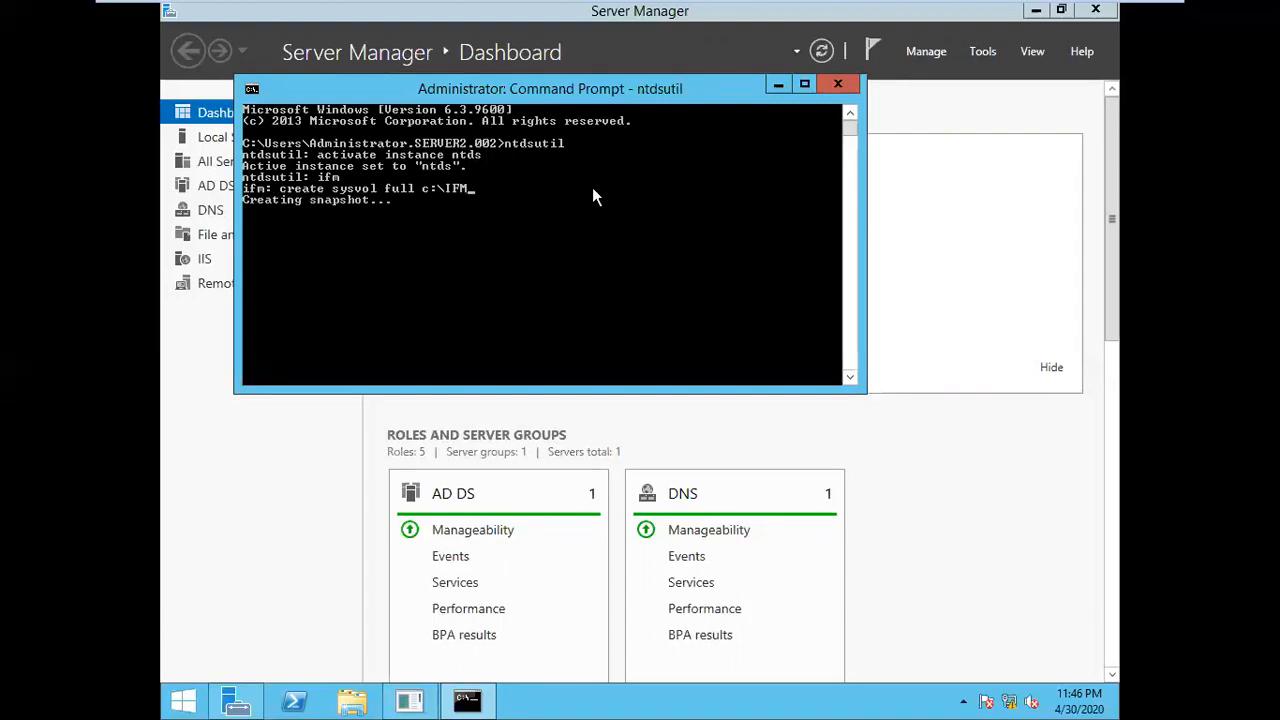
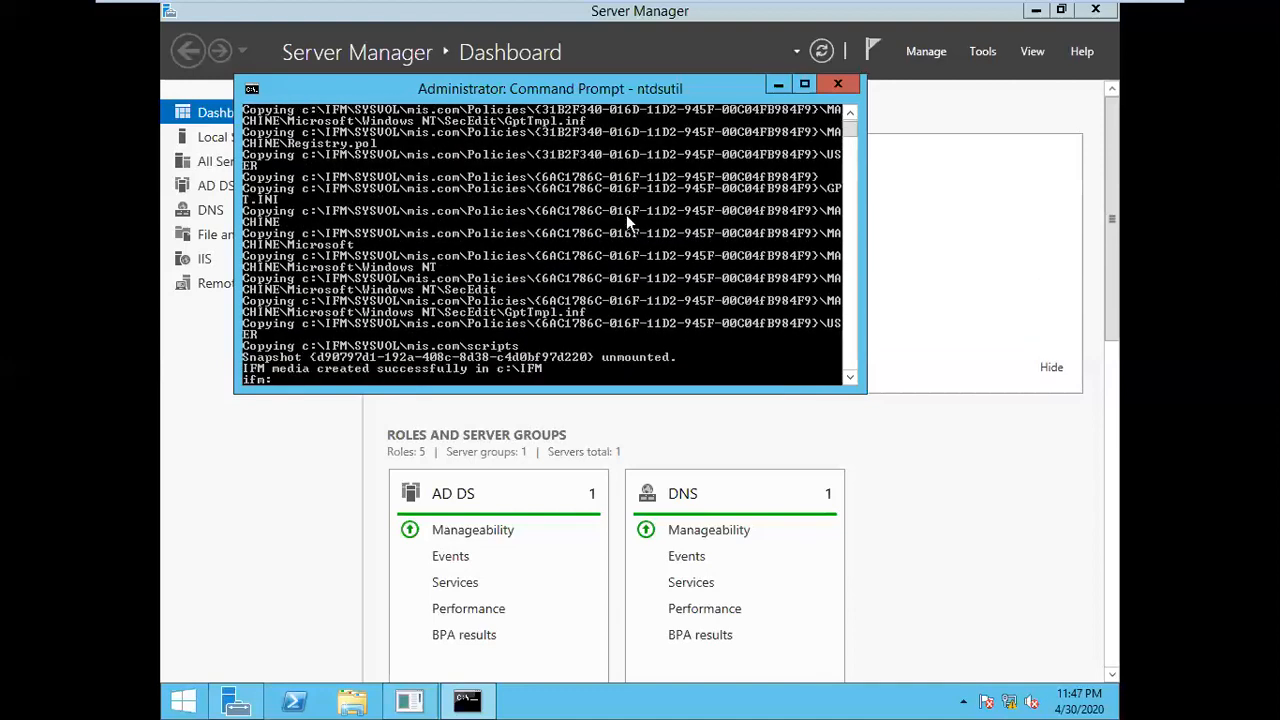
# - Try to leave the ifm prompt with the command "done"
pyautogui.press('Return')
pyautogui.press('Return')
pyautogui.press('Return')
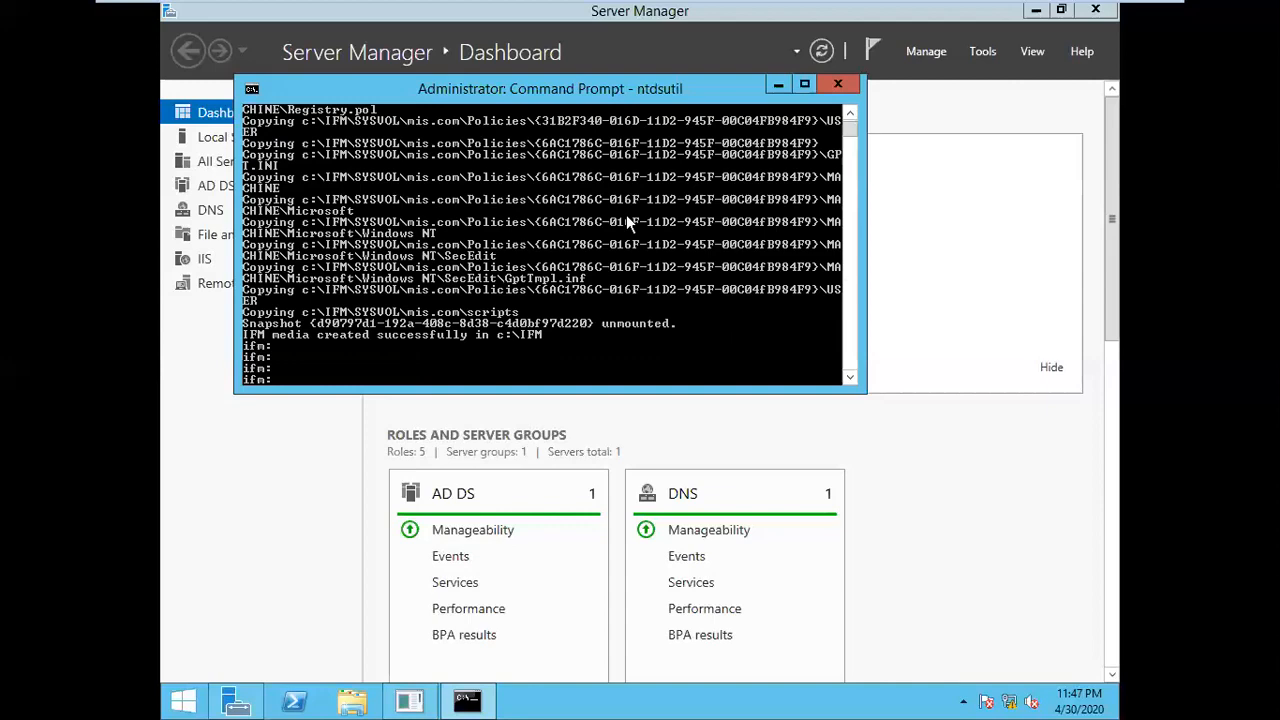
pyautogui.write('done')
pyautogui.press('Return')
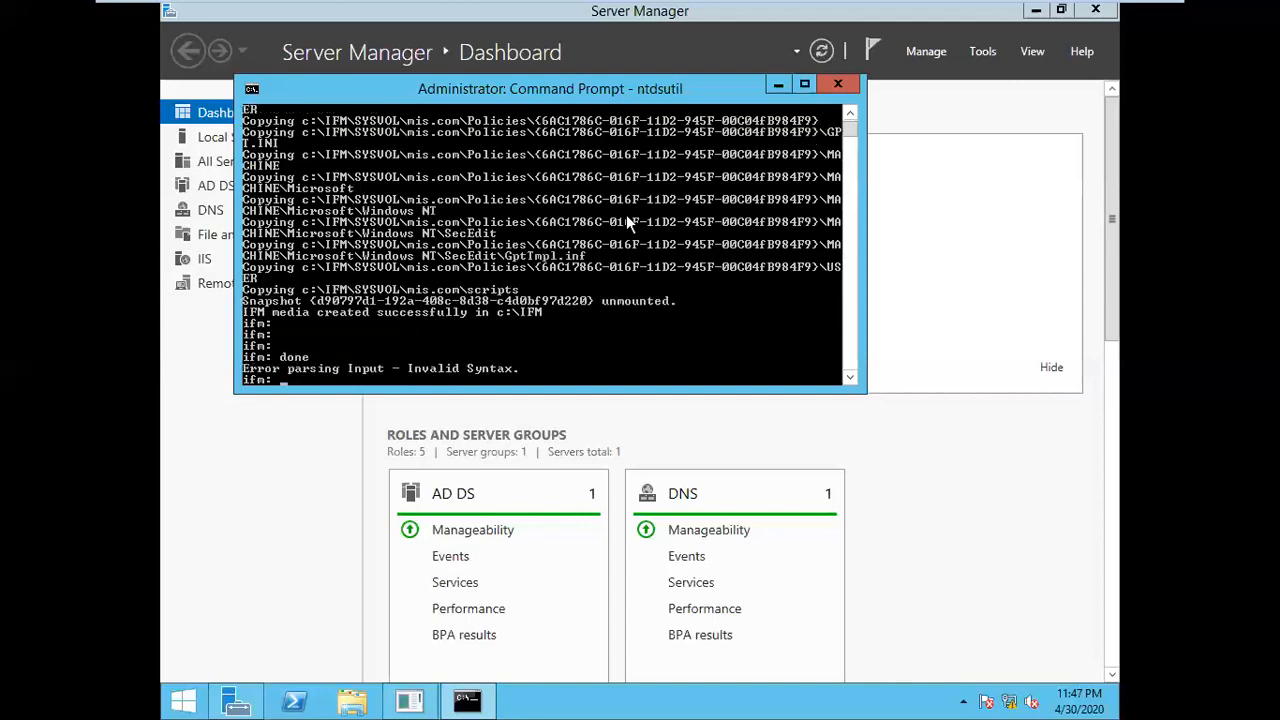
# - Exit both the ifm context and ntdsutil with "quit" and close the Command Prompt
pyautogui.write('quit')
pyautogui.press('Return')
pyautogui.write('quit')
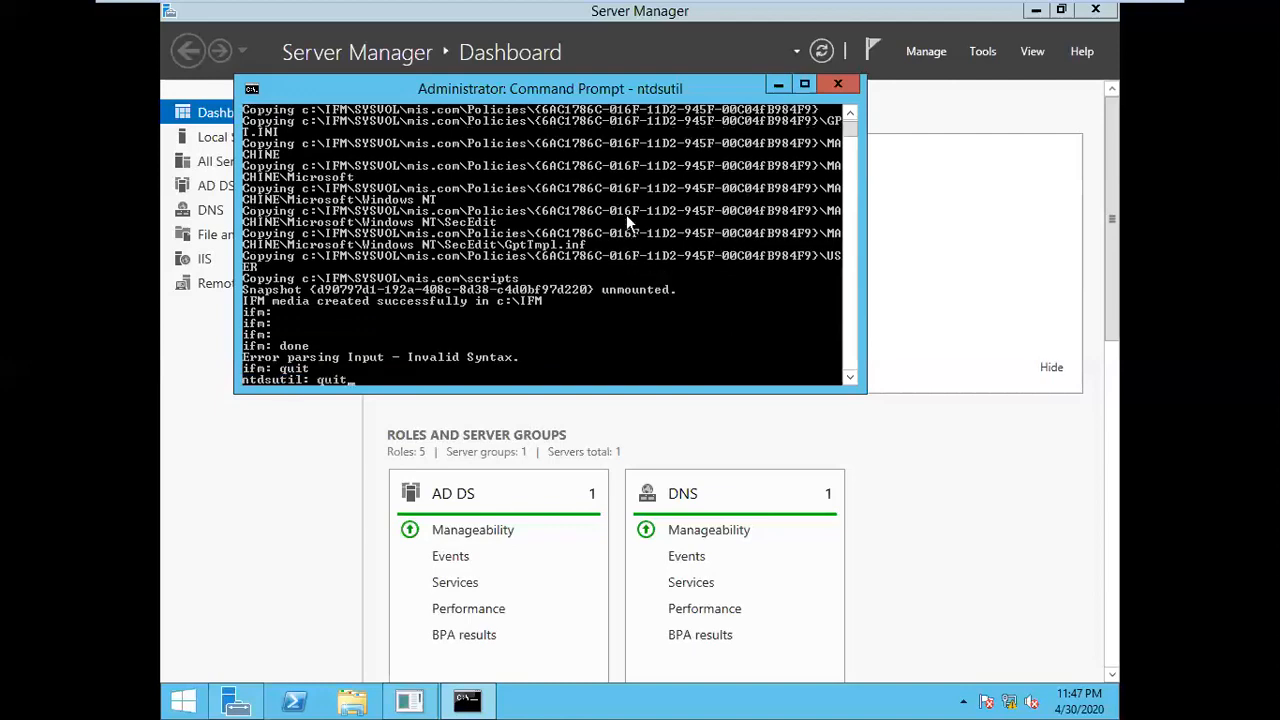
pyautogui.press('Return')
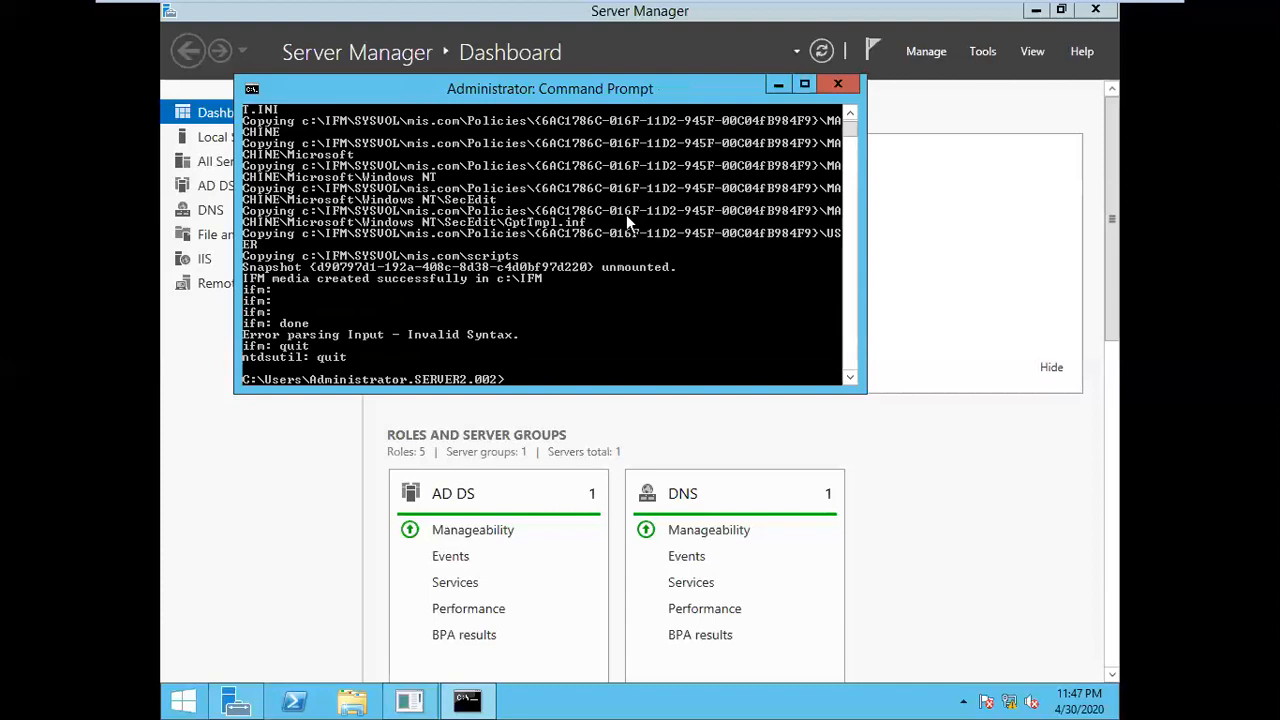
pyautogui.click(838, 84)
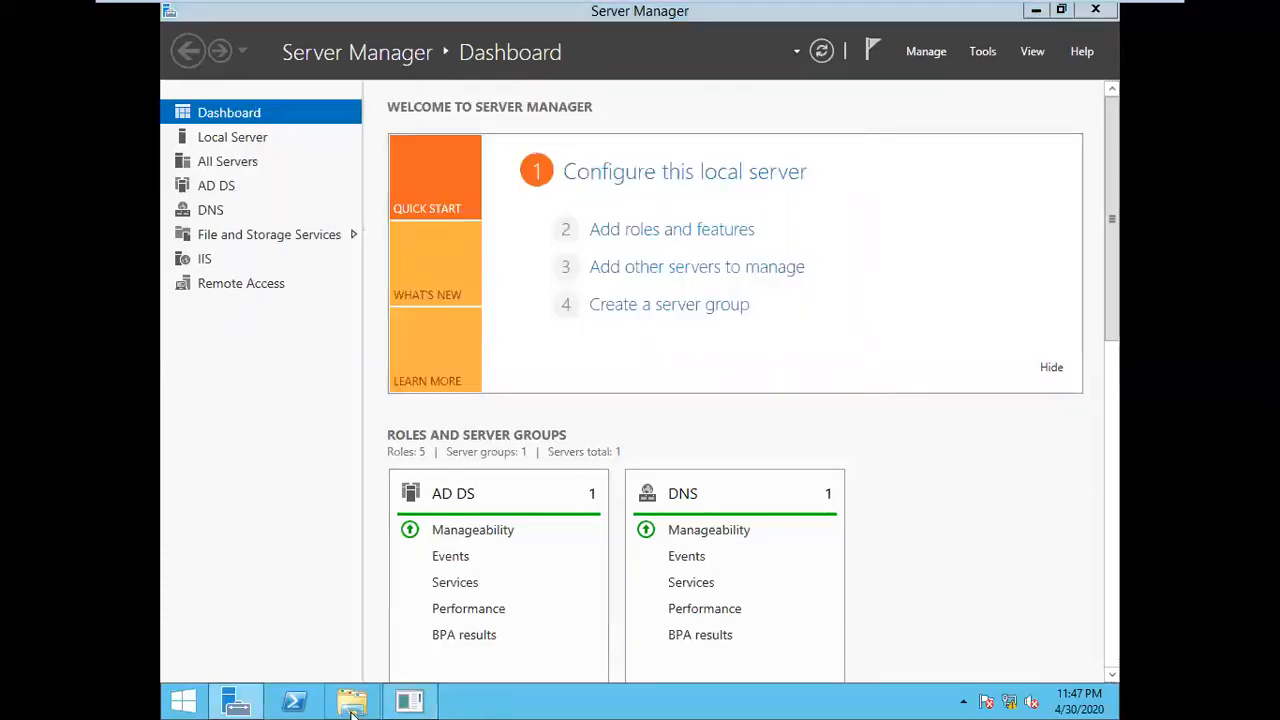
# - Check the contents of the IFM folder on Local Disk (C:) and return to the drive's root
pyautogui.press('super+e')
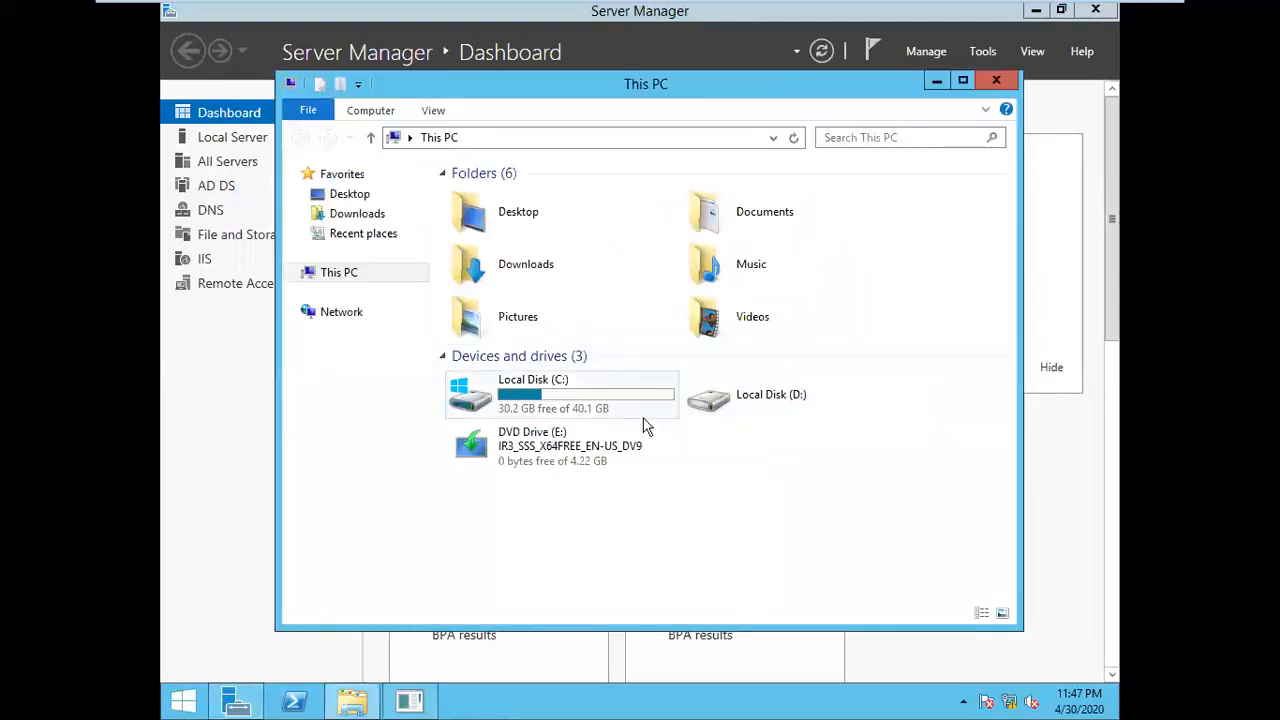
pyautogui.click(583, 410)
pyautogui.doubleClick(583, 410)
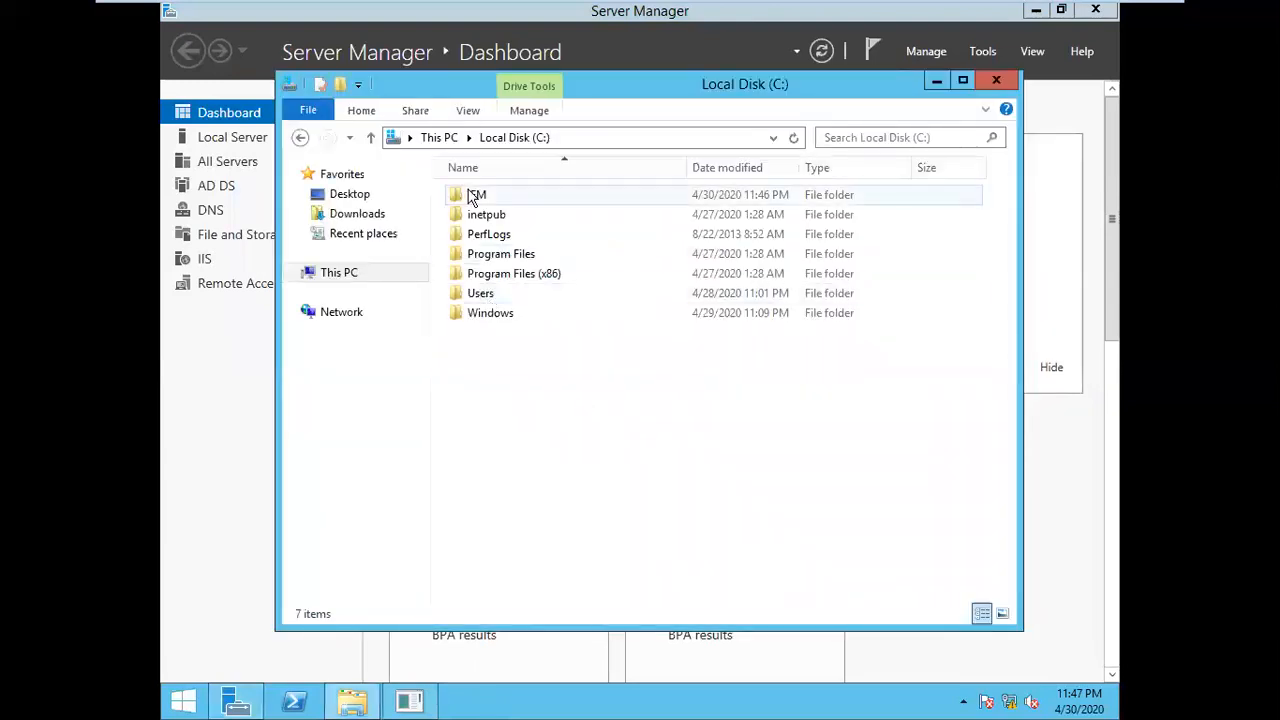
pyautogui.doubleClick(490, 205)
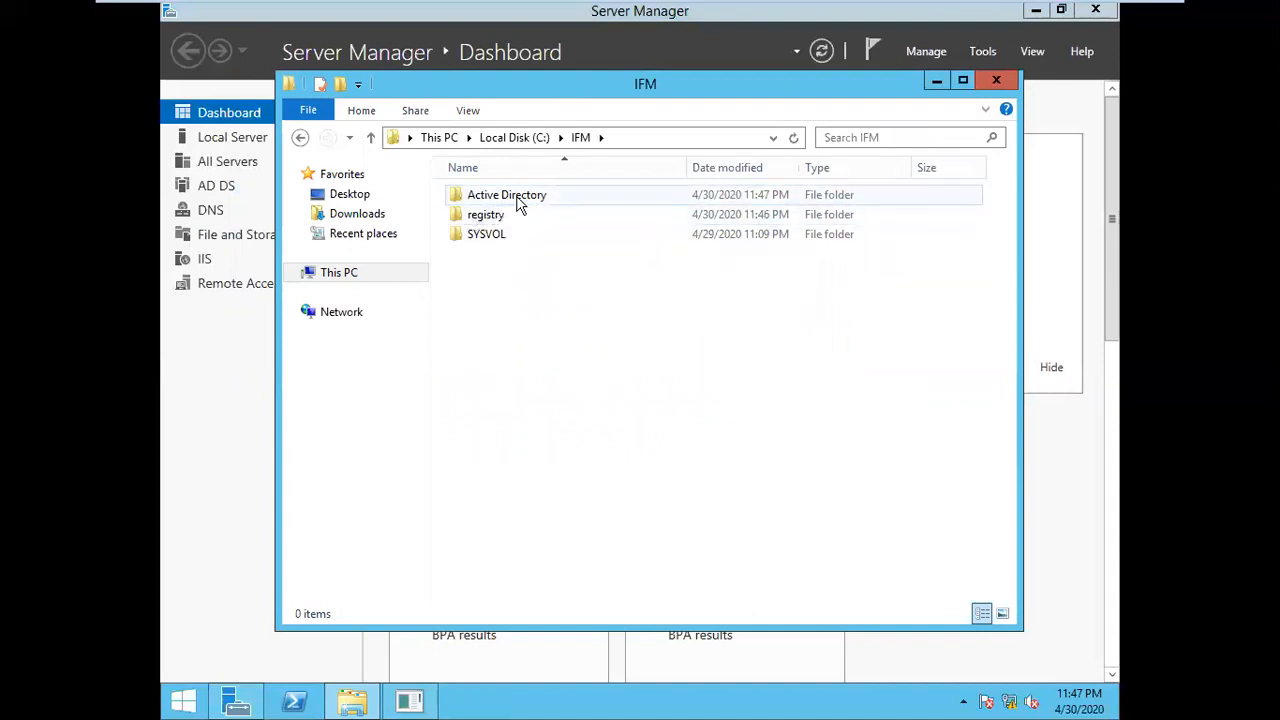
pyautogui.click(299, 137)
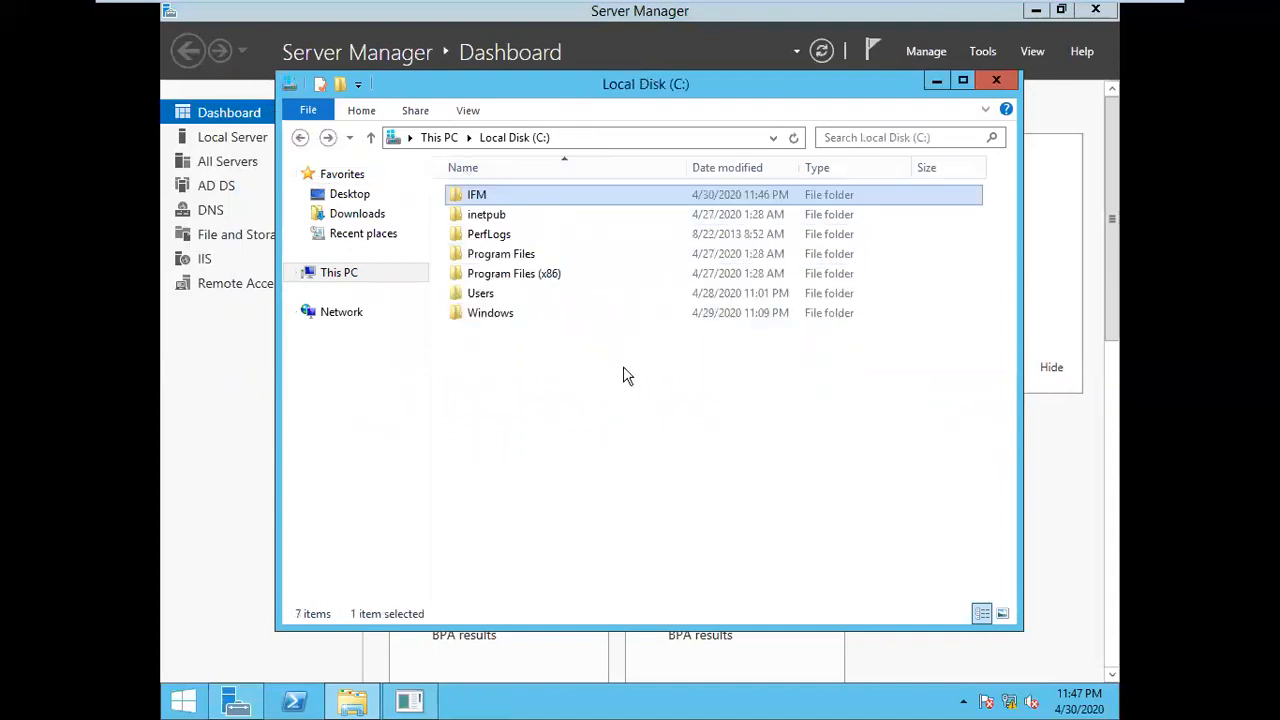
# - Turn on advanced sharing for the IFM folder on Local Disk (C:)
pyautogui.rightClick(484, 203)
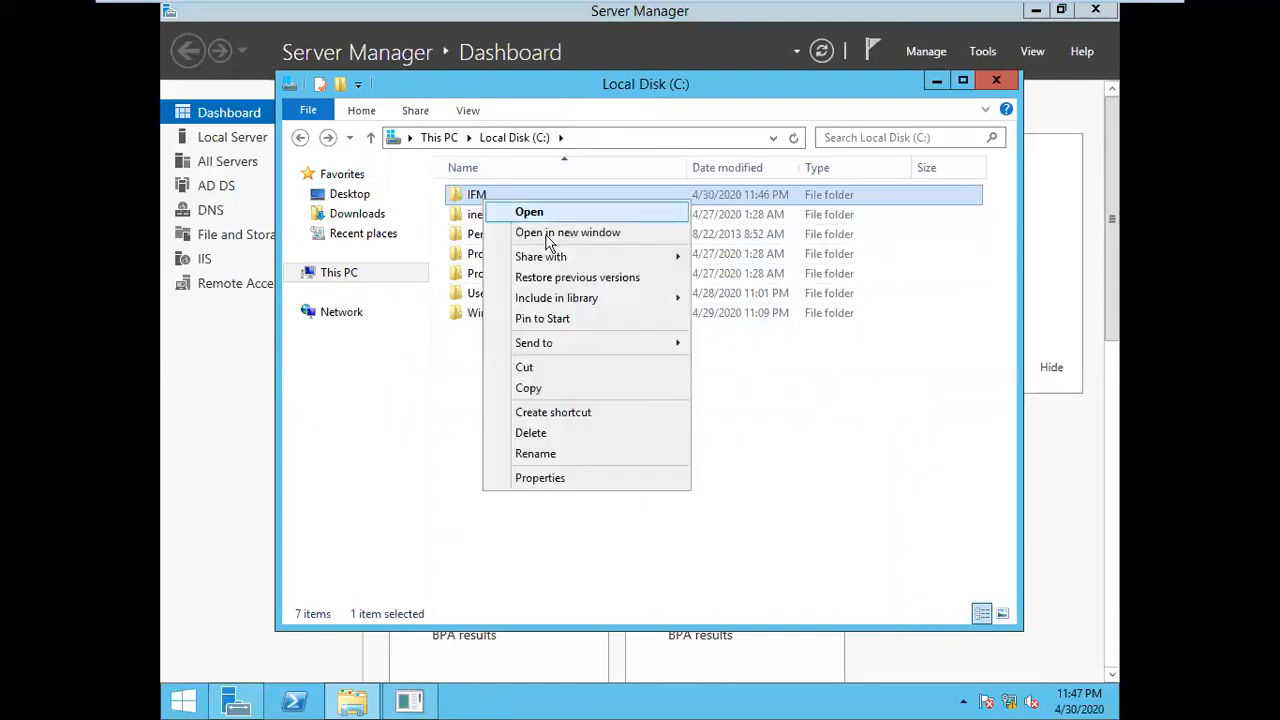
pyautogui.click(574, 478)
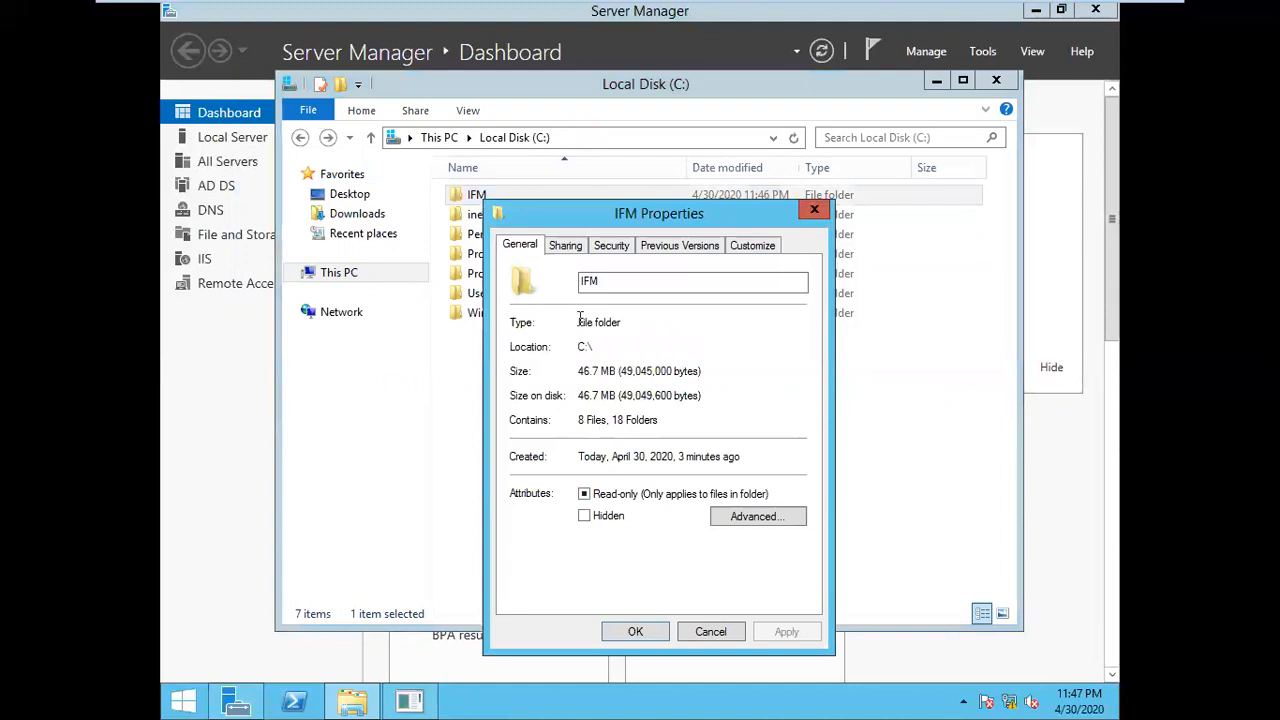
pyautogui.click(578, 245)
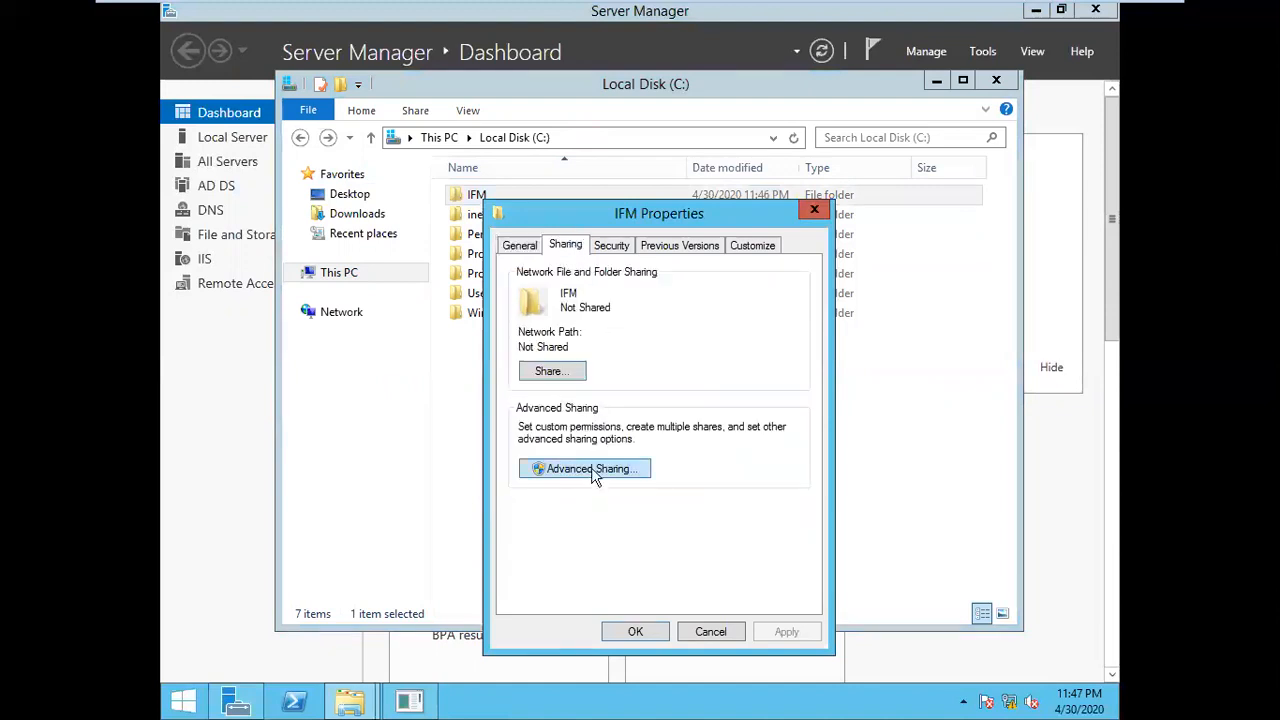
pyautogui.click(636, 472)
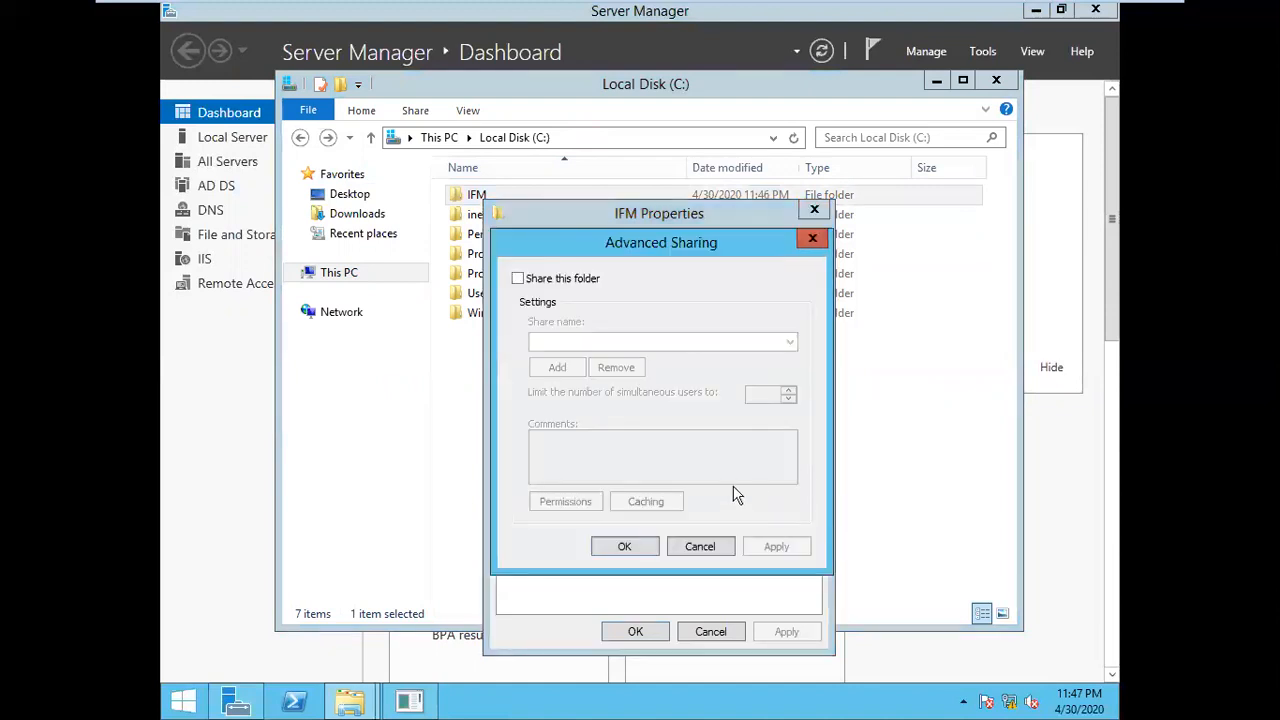
pyautogui.click(519, 279)
# - Allow Everyone Full Control on the IFM share, apply the sharing settings and close the folder's properties and drive window
pyautogui.click(575, 505)
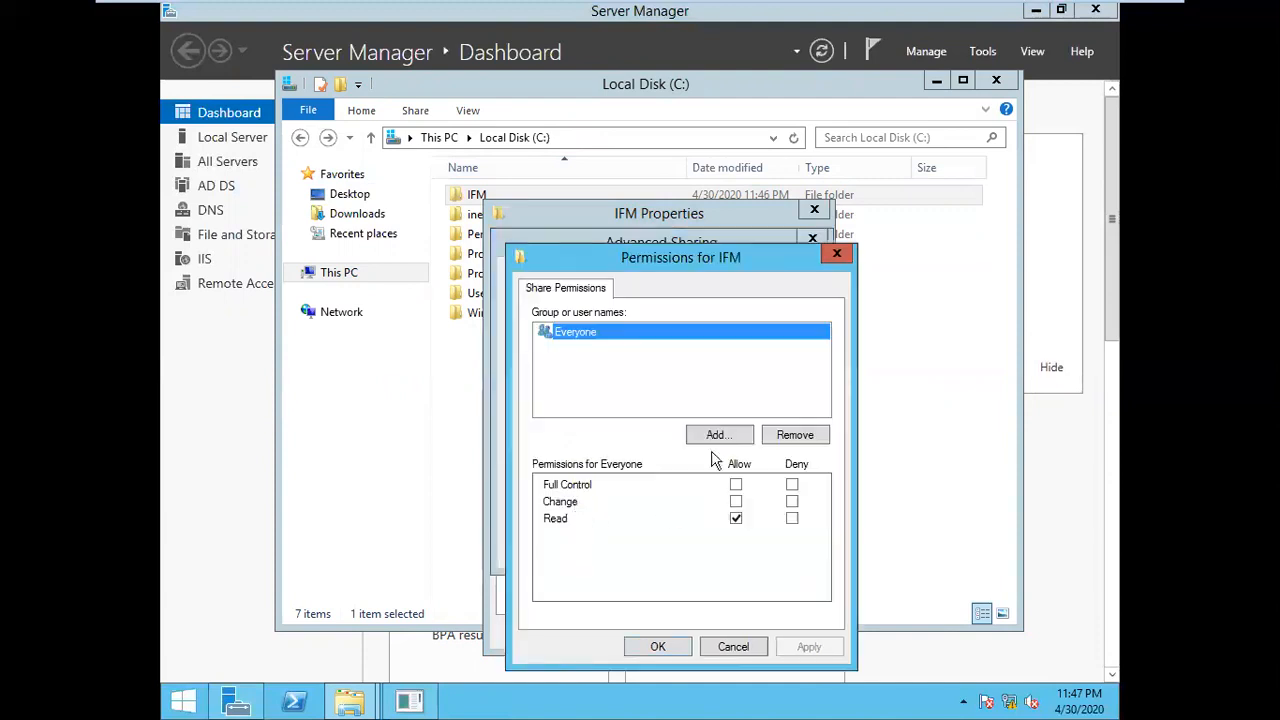
pyautogui.click(735, 487)
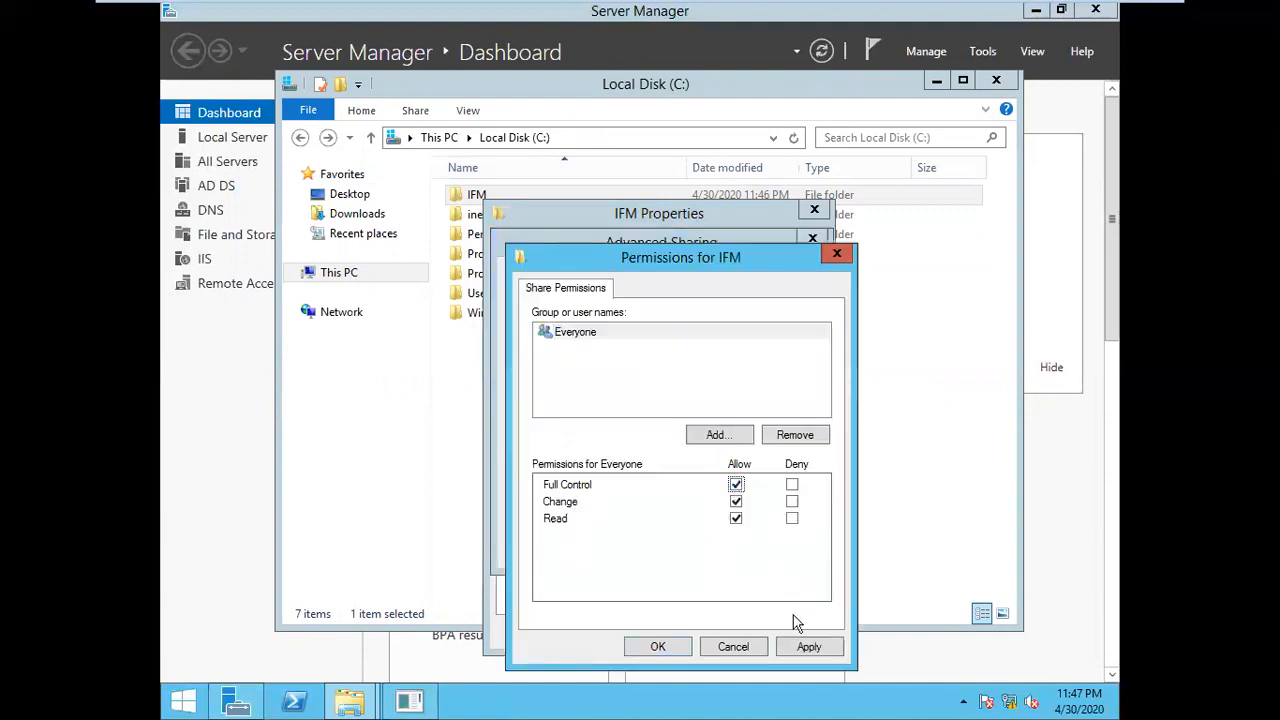
pyautogui.click(808, 647)
pyautogui.click(660, 647)
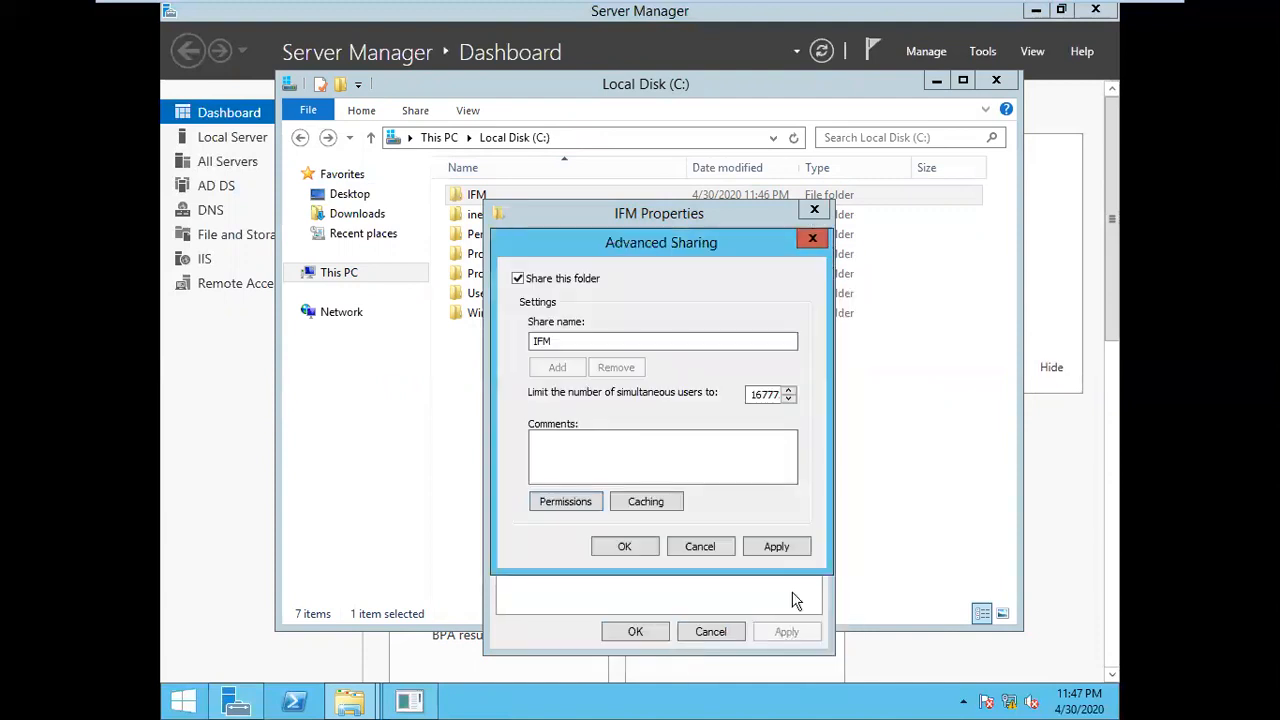
pyautogui.click(770, 549)
pyautogui.click(630, 547)
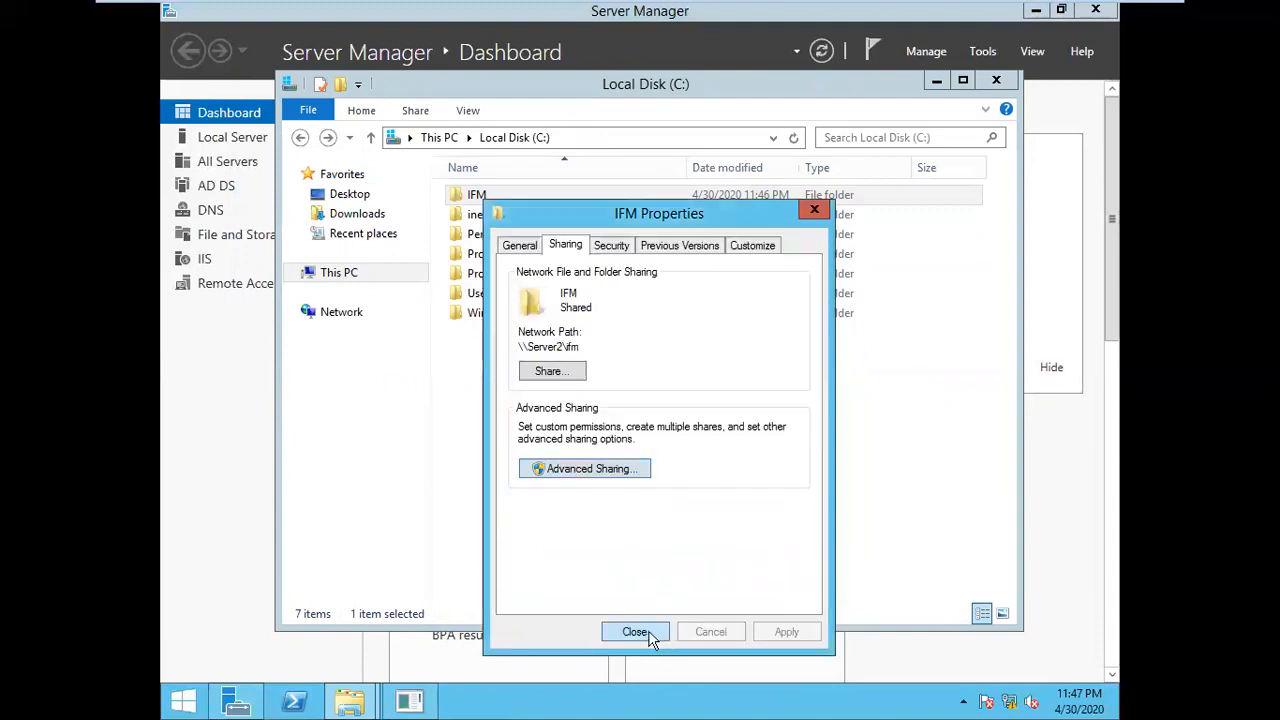
pyautogui.click(635, 631)
pyautogui.click(996, 82)
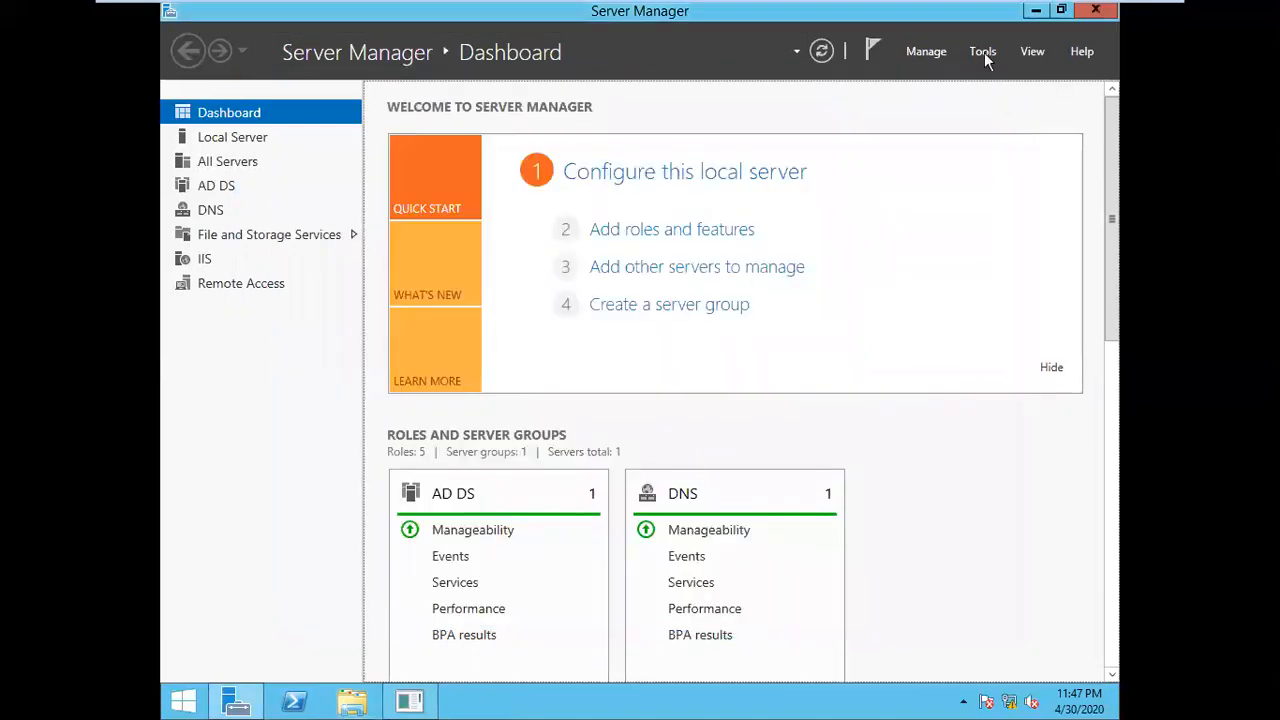
# - Open Active Directory Users and Computers and display the Domain Controllers container of mis.com
pyautogui.click(982, 52)
pyautogui.click(957, 162)
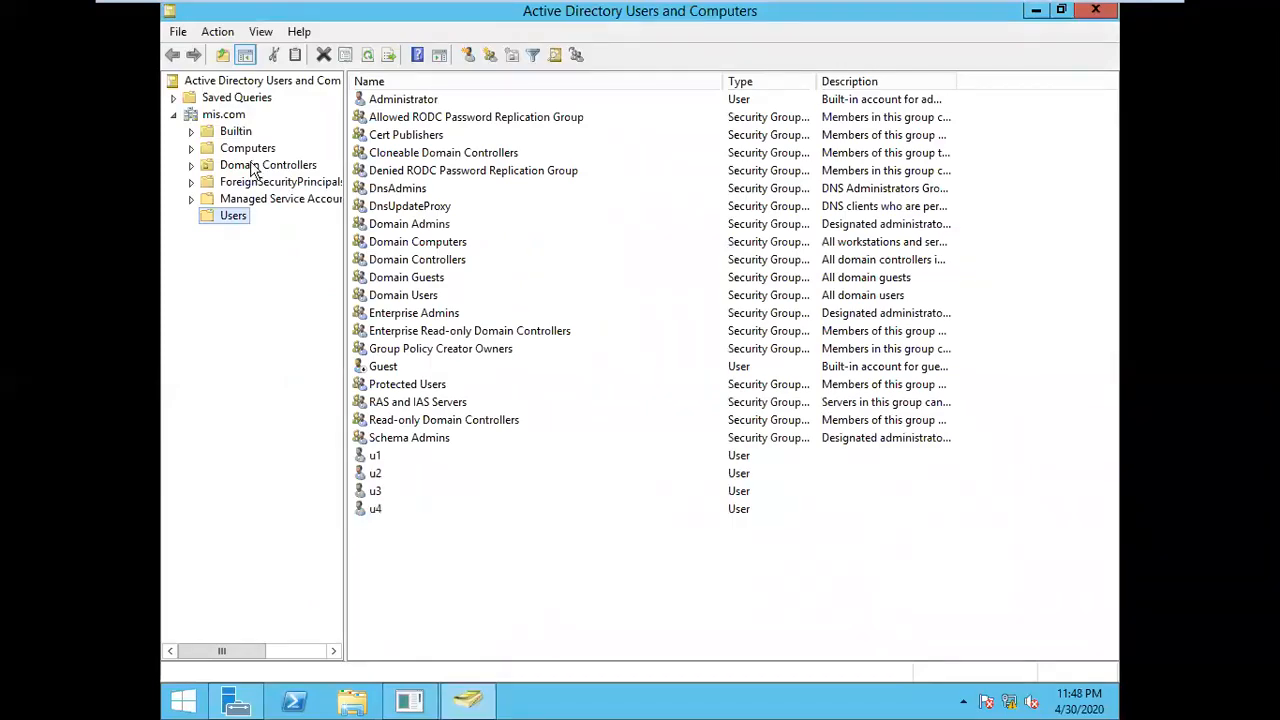
pyautogui.click(257, 149)
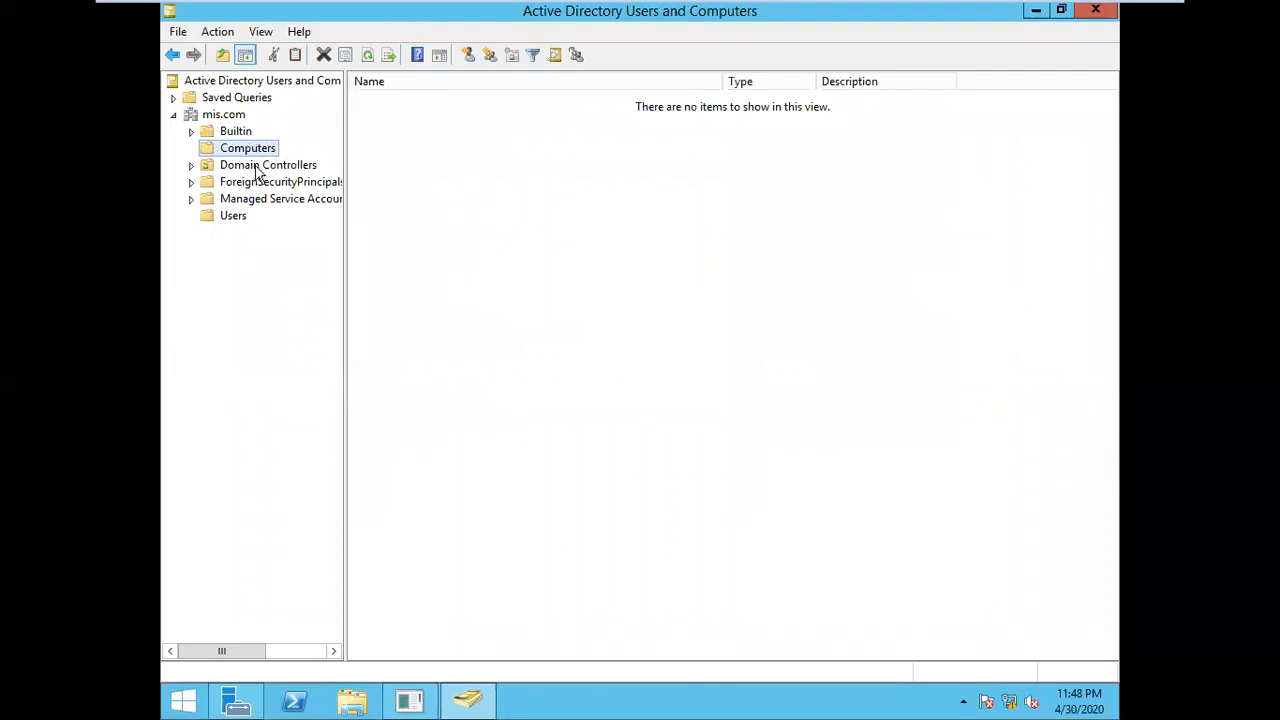
pyautogui.click(258, 168)
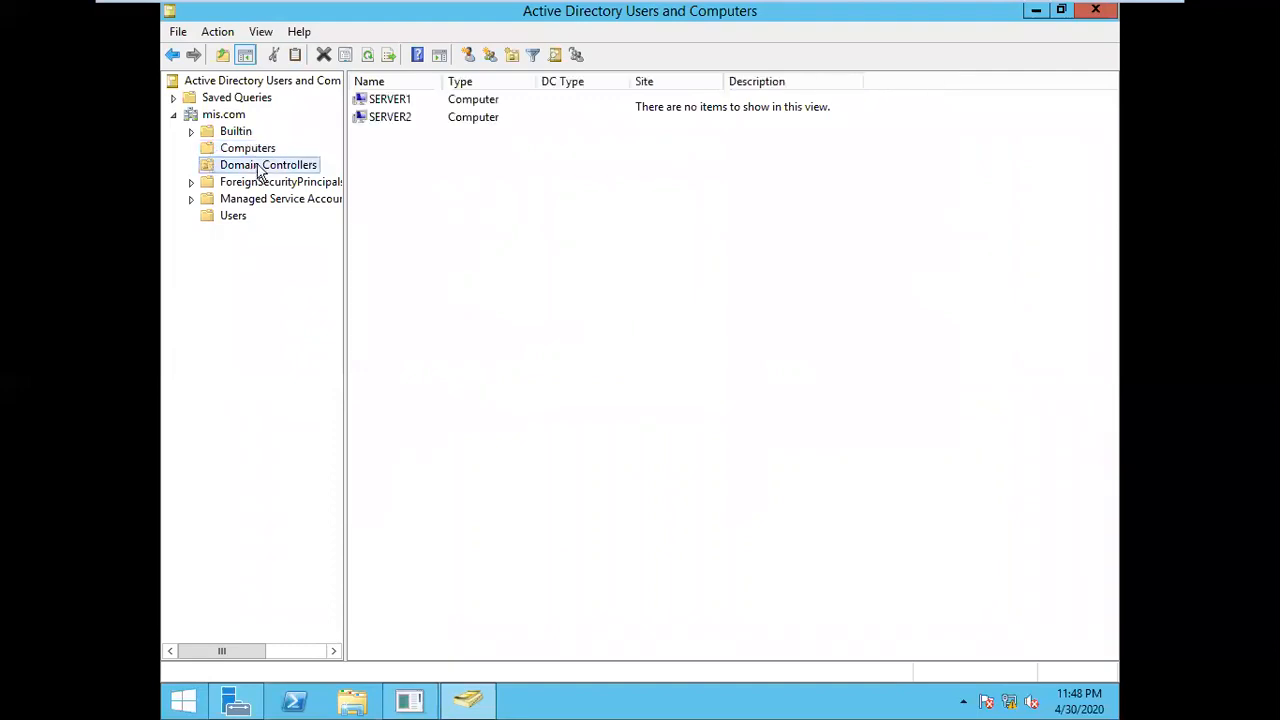
# - Delete domain controller SERVER1, resetting cached user and computer account passwords without exporting the account list, and close Active Directory Users and Computers
pyautogui.click(416, 118)
pyautogui.click(418, 97)
pyautogui.rightClick(418, 95)
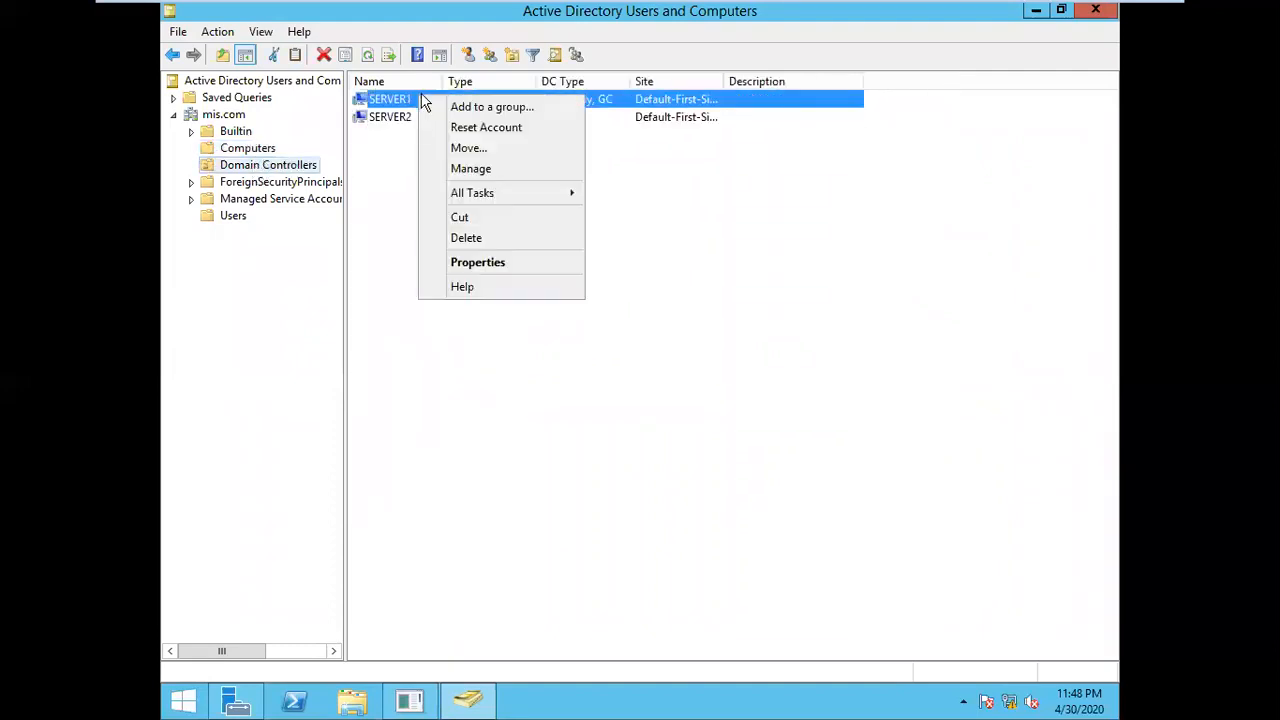
pyautogui.click(487, 240)
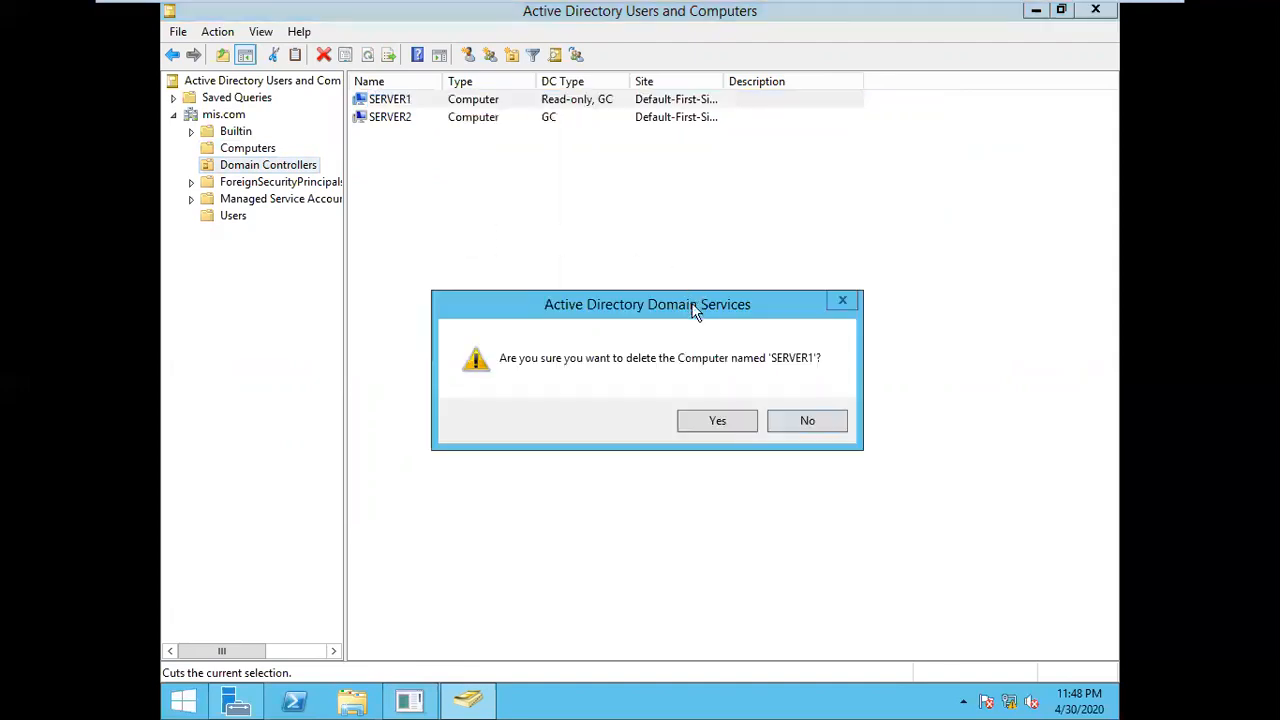
pyautogui.click(706, 421)
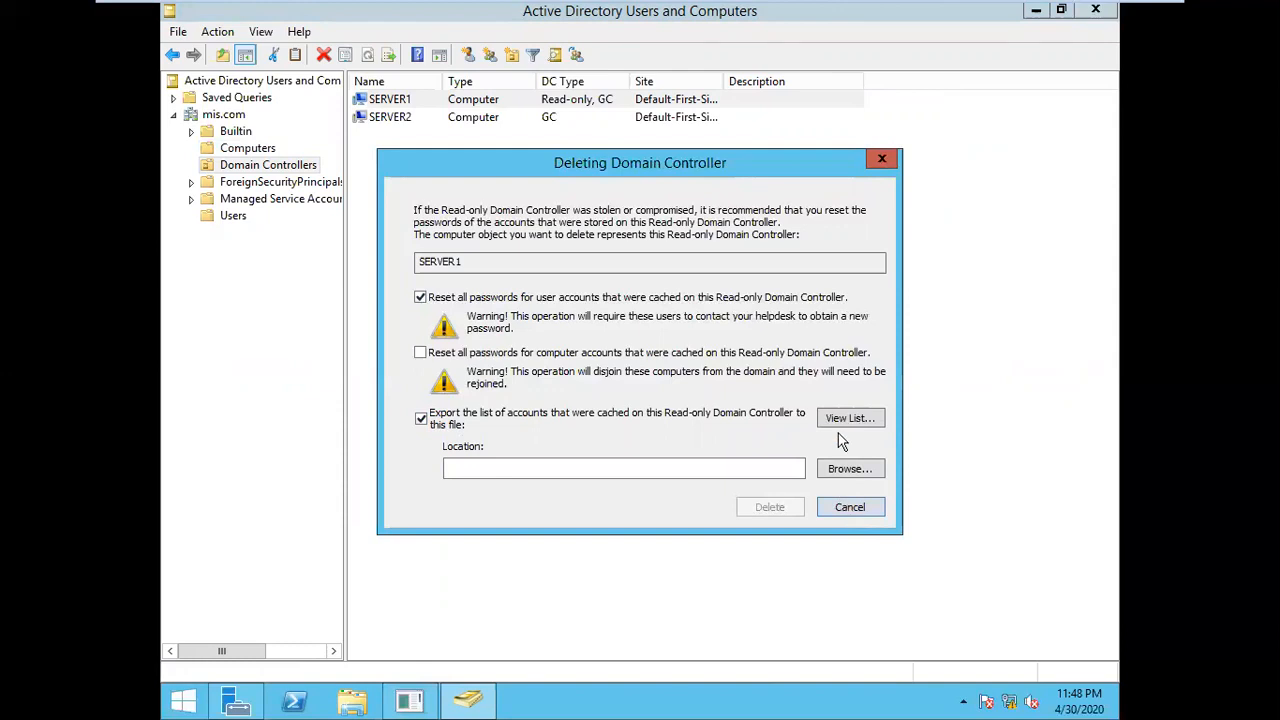
pyautogui.click(421, 354)
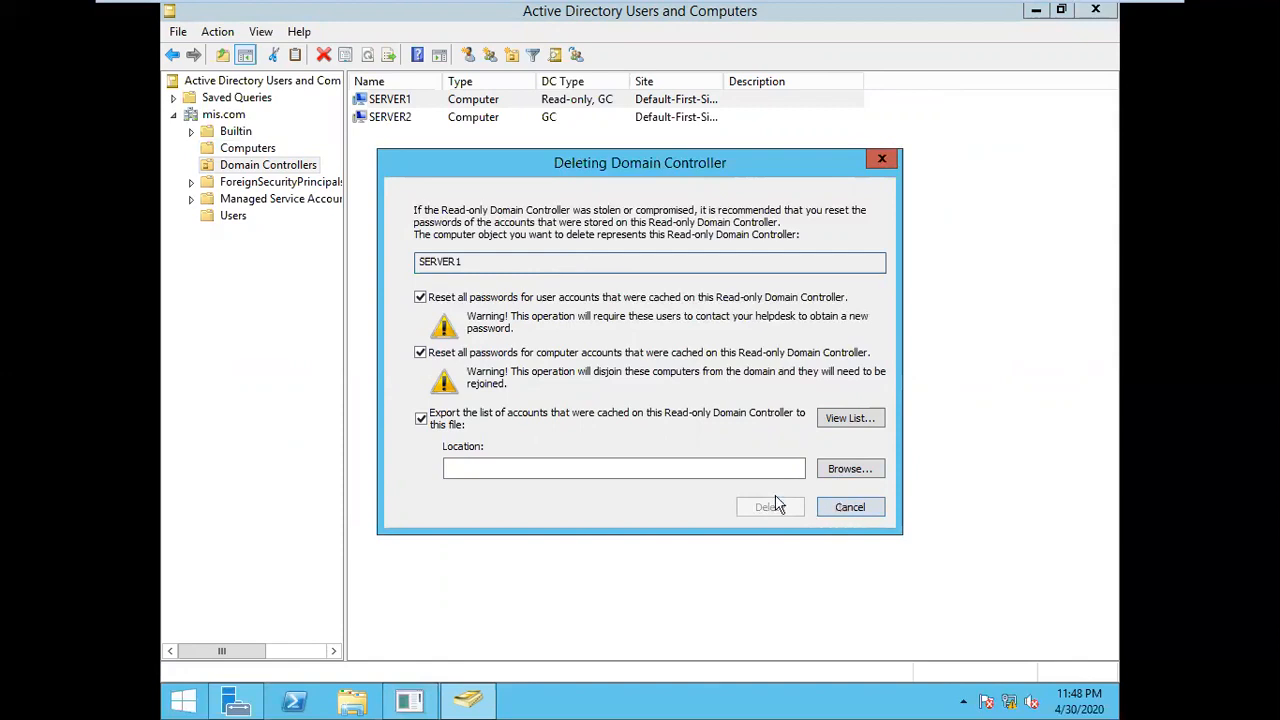
pyautogui.click(421, 418)
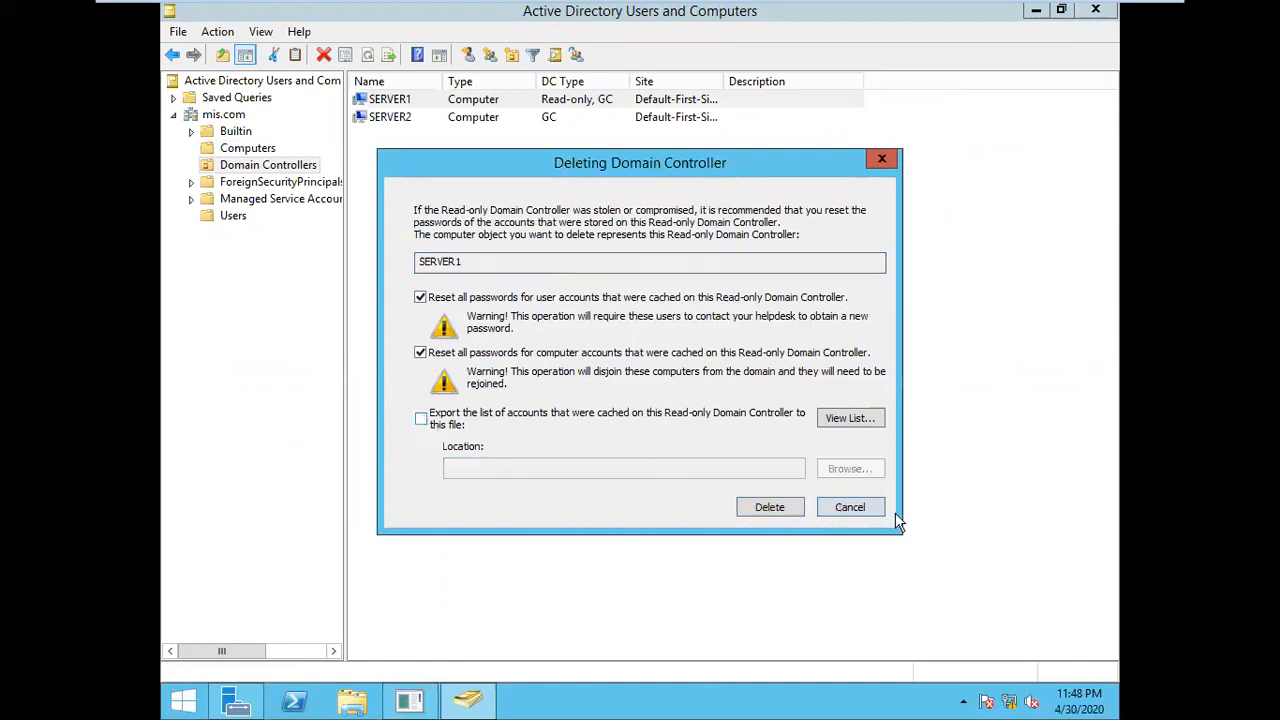
pyautogui.click(772, 508)
pyautogui.click(740, 526)
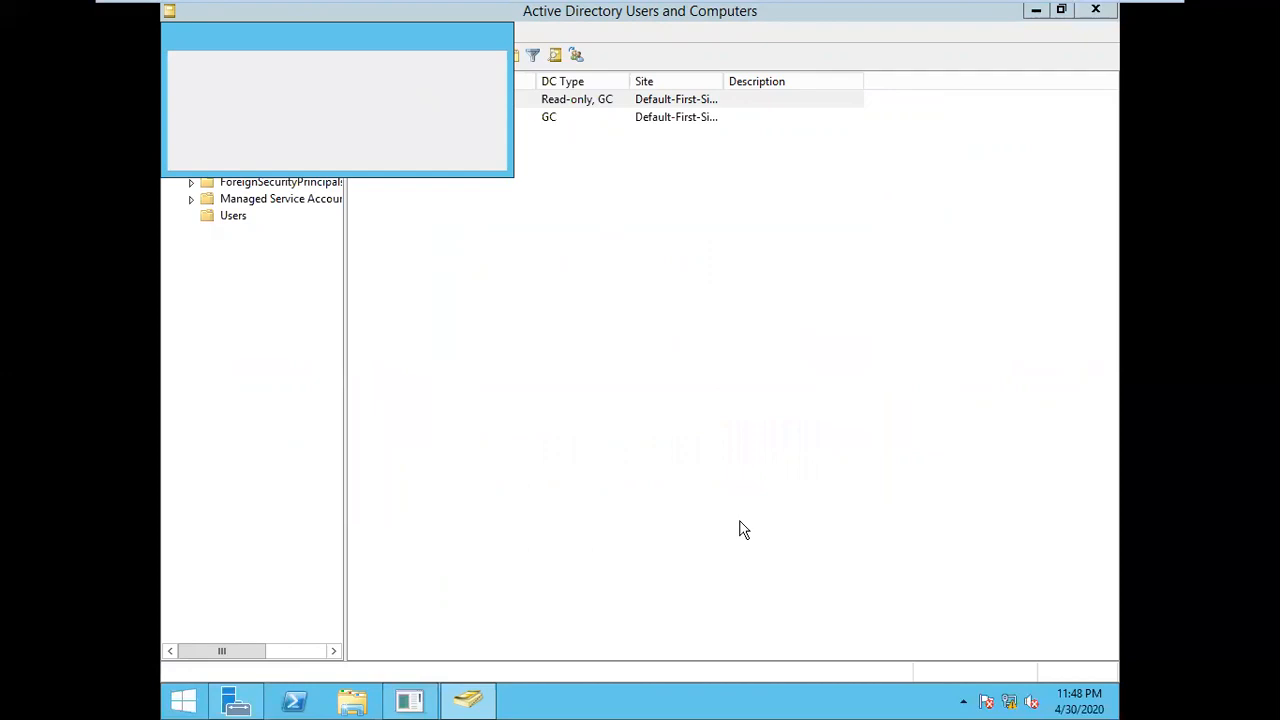
pyautogui.click(706, 430)
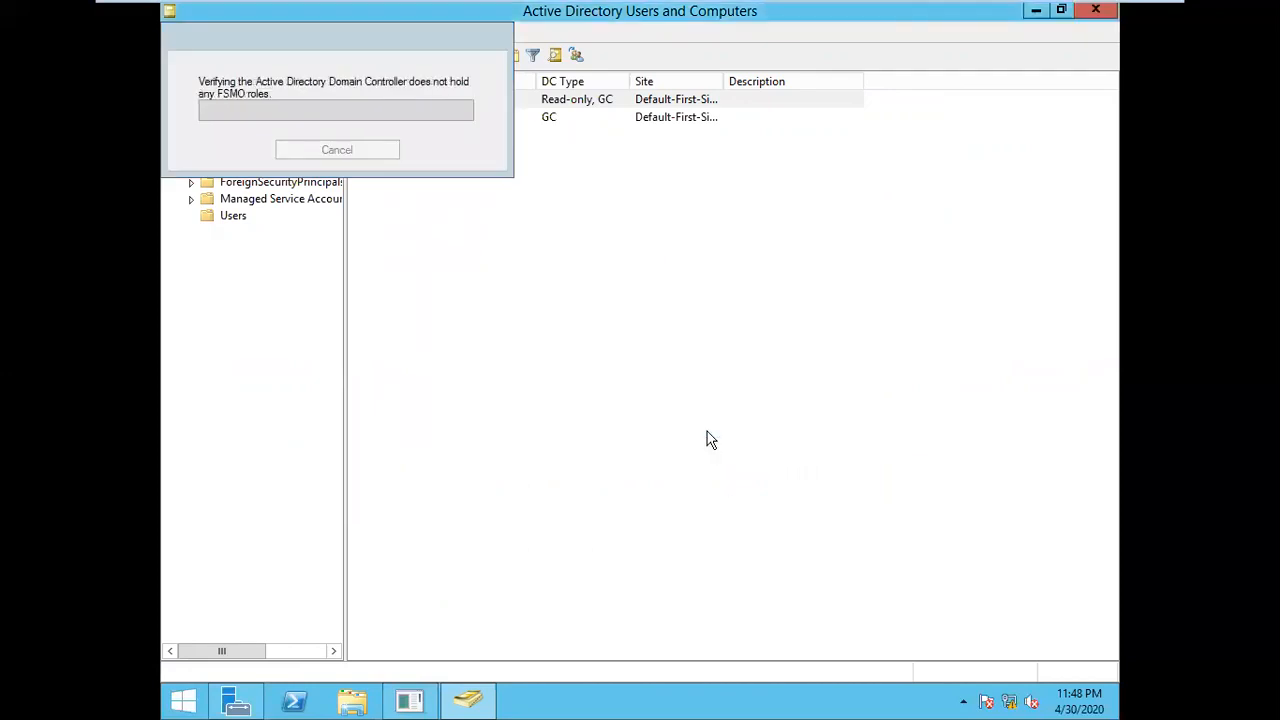
pyautogui.click(1095, 10)
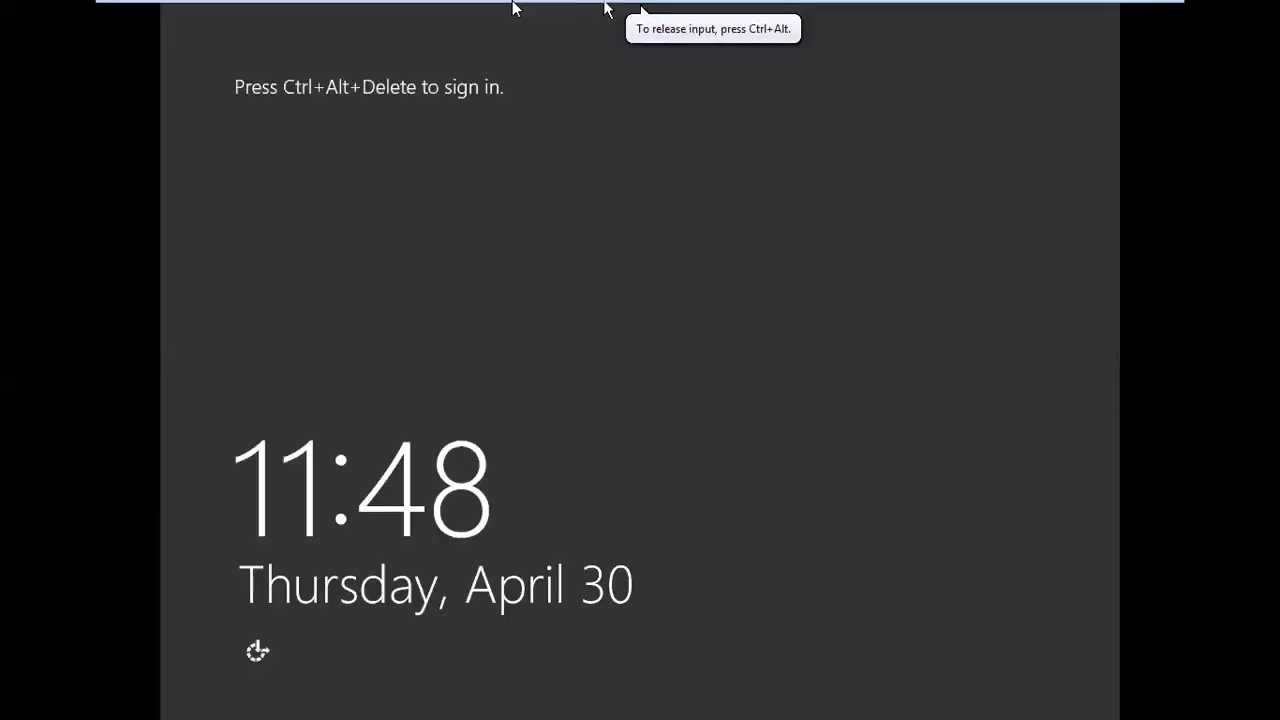
# - Switch to the Windows Server 2012 A virtual machine and sign in as Administrator with the account password
pyautogui.moveTo(517, 6)
pyautogui.click(309, 12)
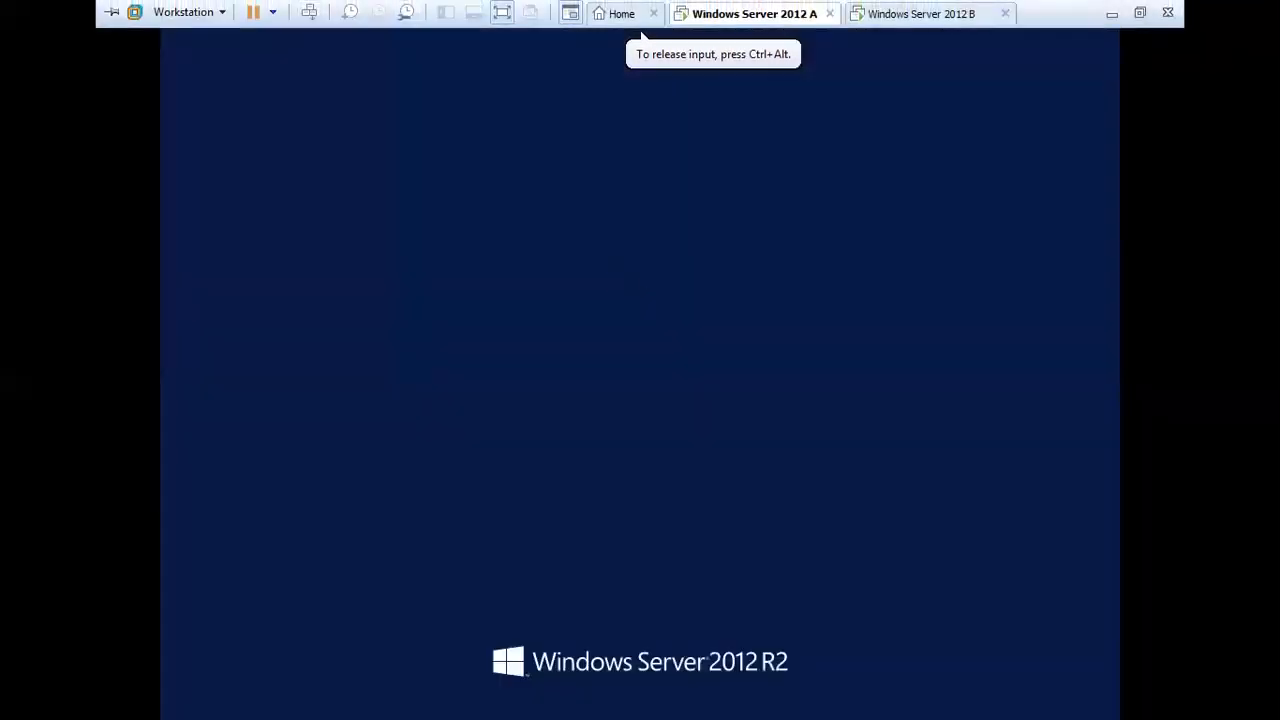
pyautogui.write('••••••')
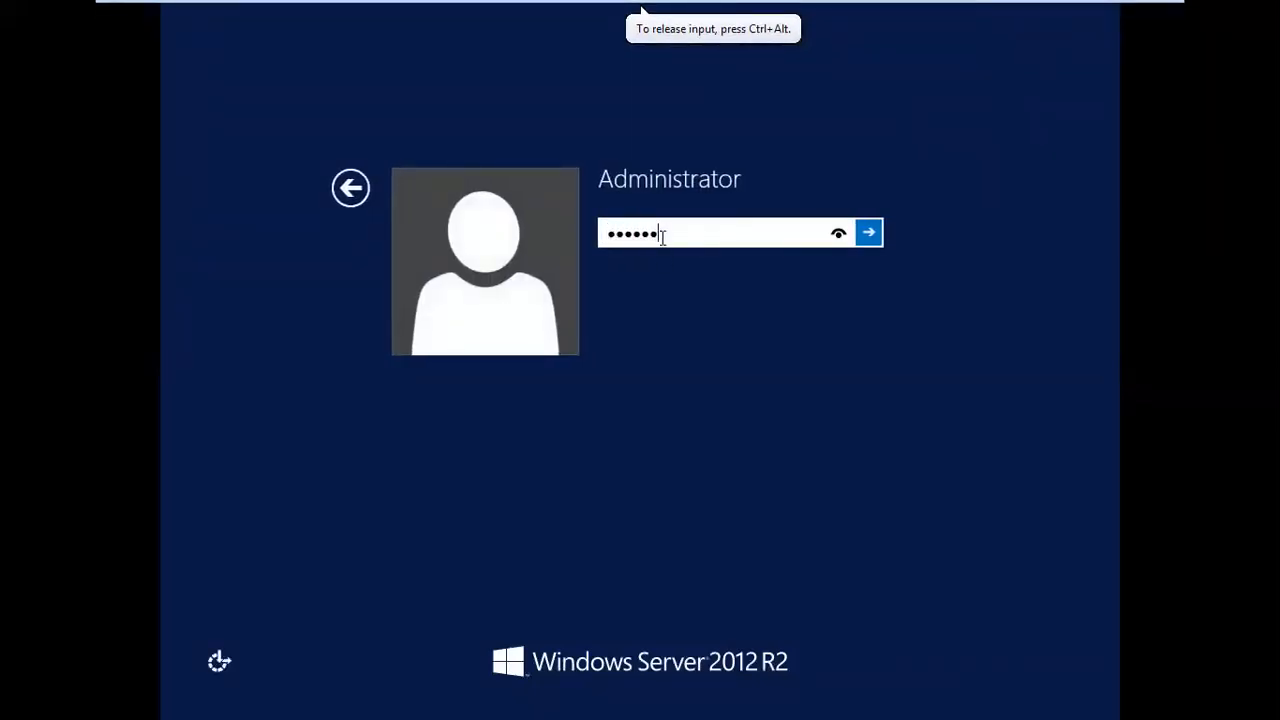
pyautogui.press('Return')
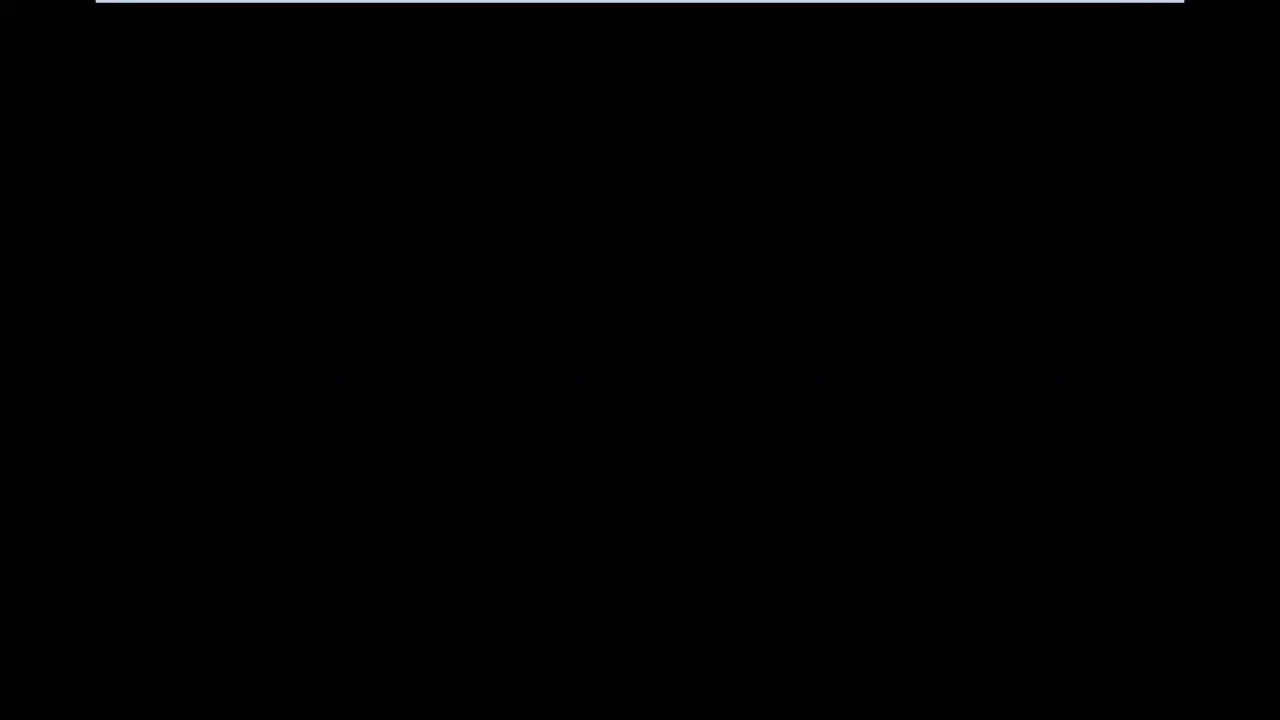
pyautogui.click(663, 249)
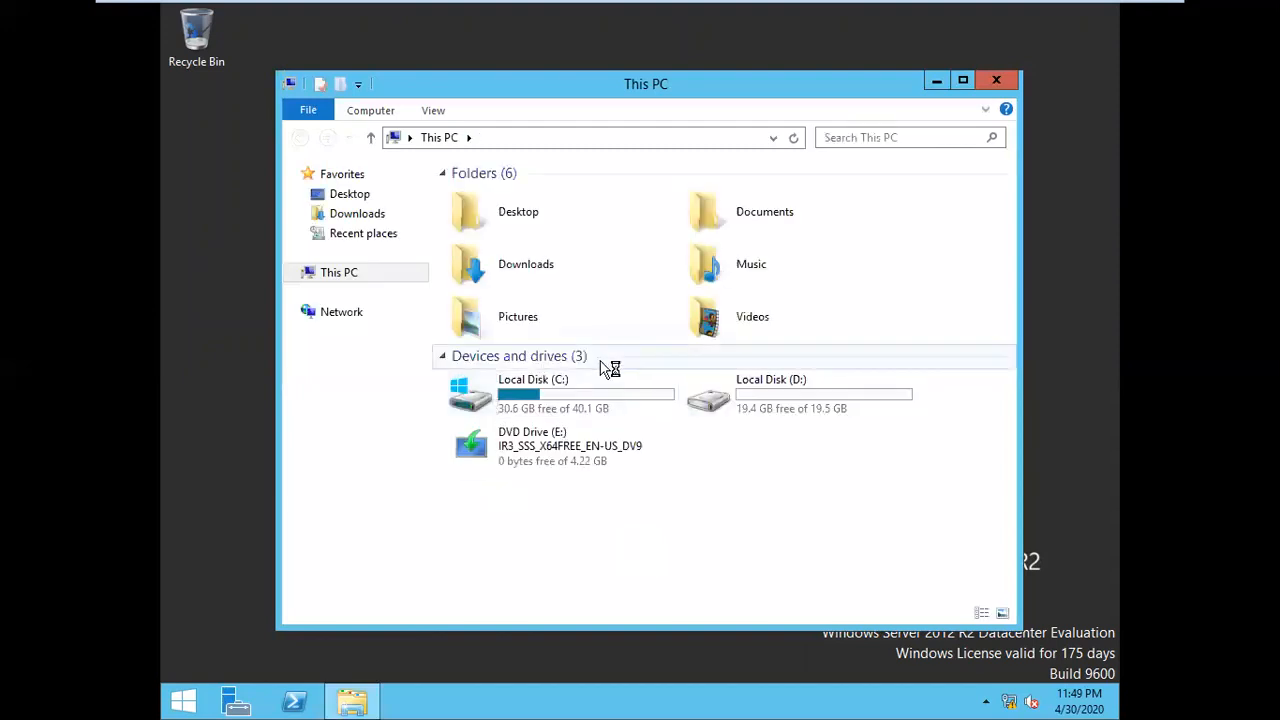
# - Open the network location \\10.0.0.1 through the Run dialog to list its shared folders
pyautogui.click(640, 409)
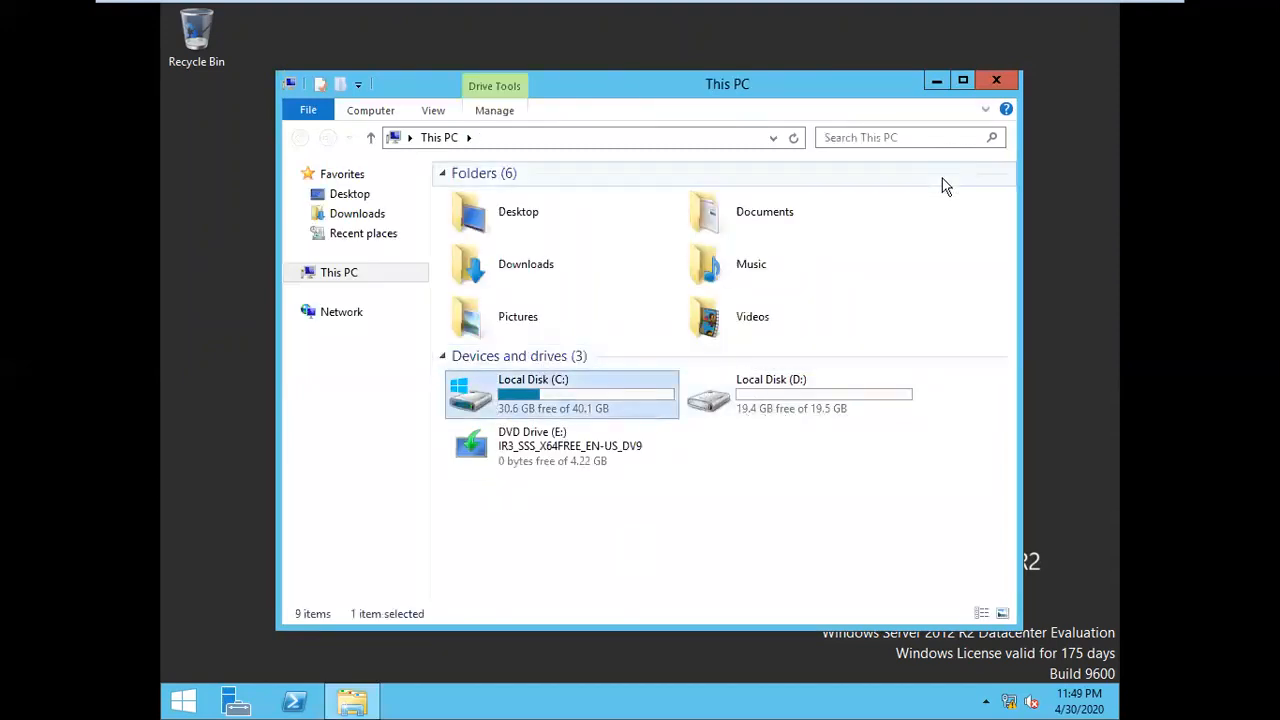
pyautogui.press('super+r')
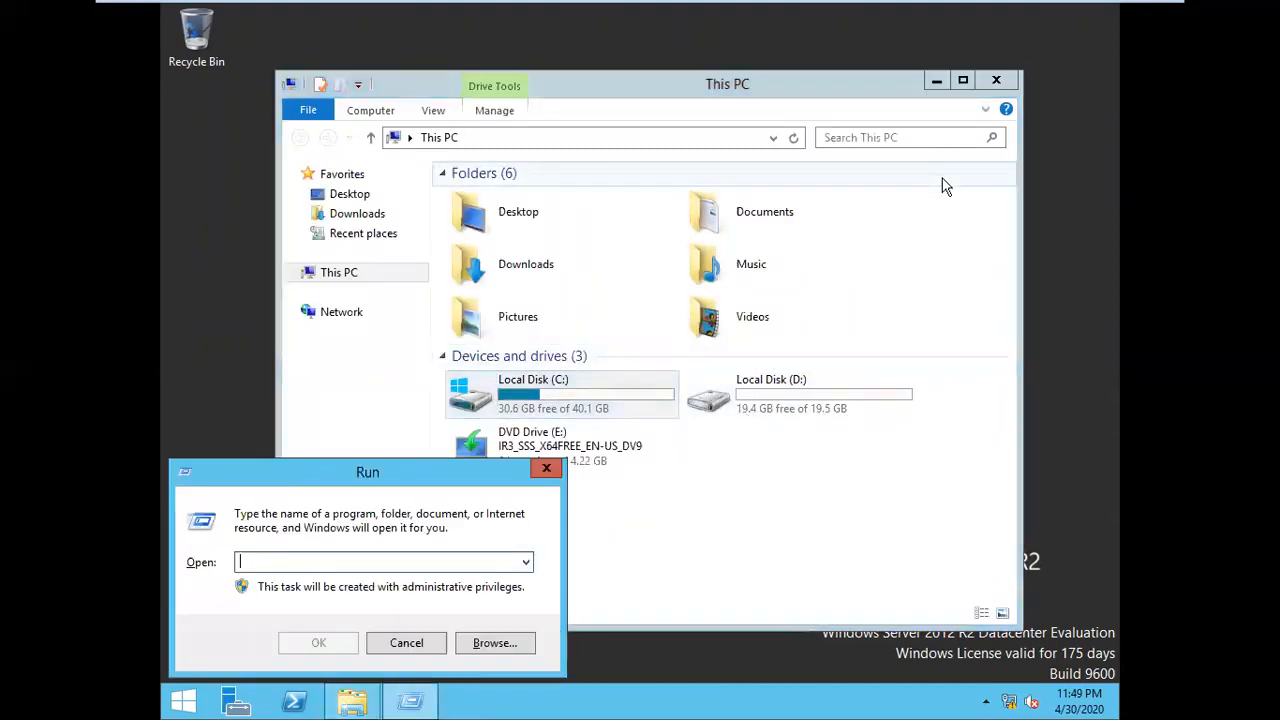
pyautogui.write('\\\\')
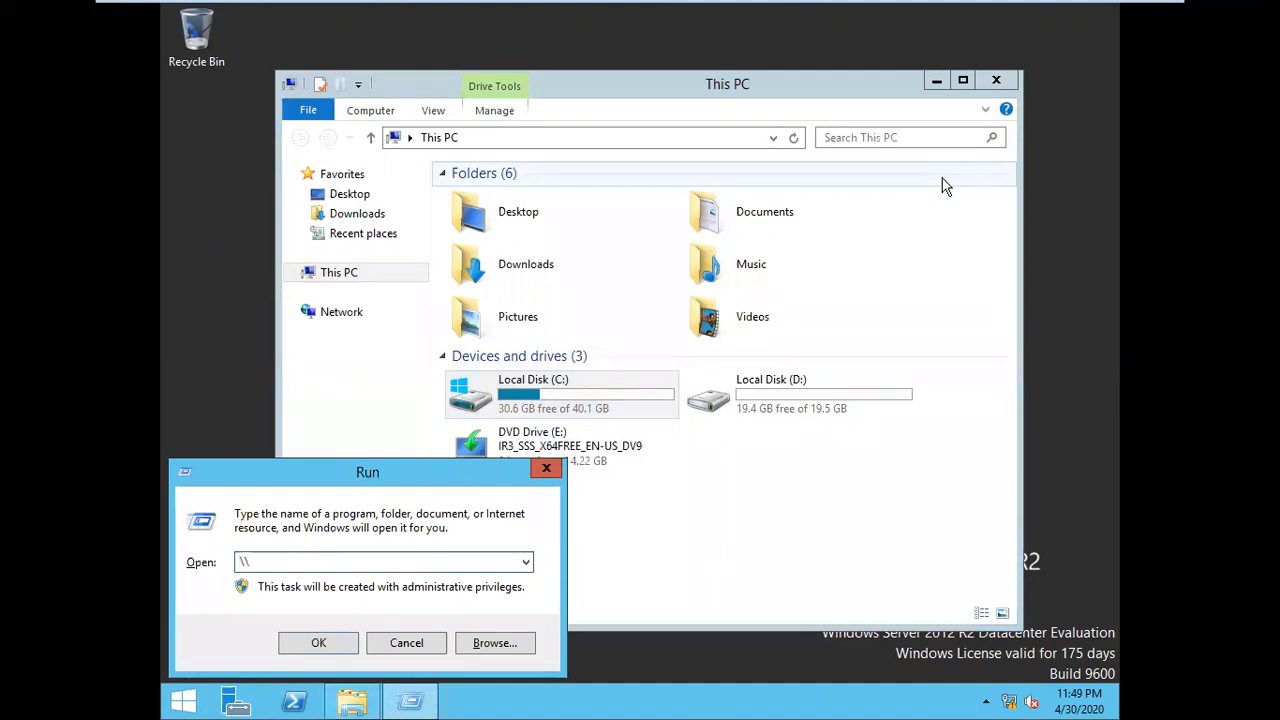
pyautogui.write('10.0.0.1\\')
pyautogui.press('Down')
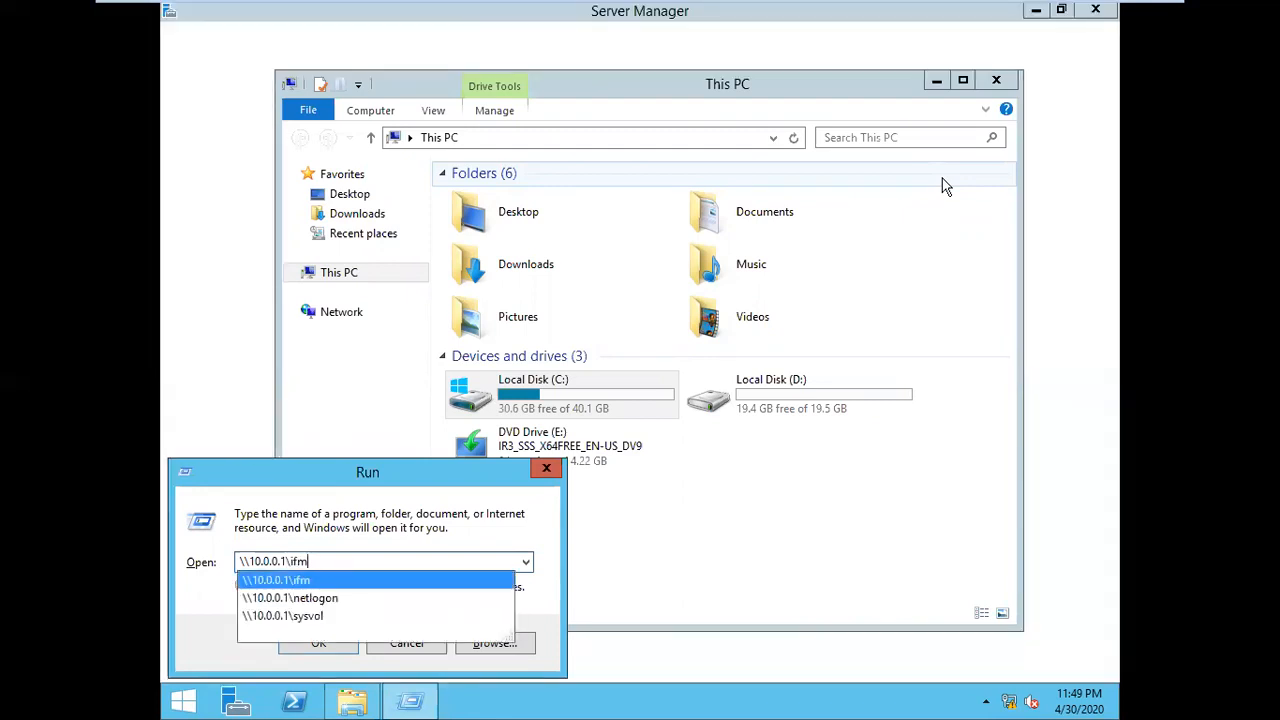
pyautogui.press('BackSpace')
pyautogui.press('BackSpace')
pyautogui.press('BackSpace')
pyautogui.press('BackSpace')
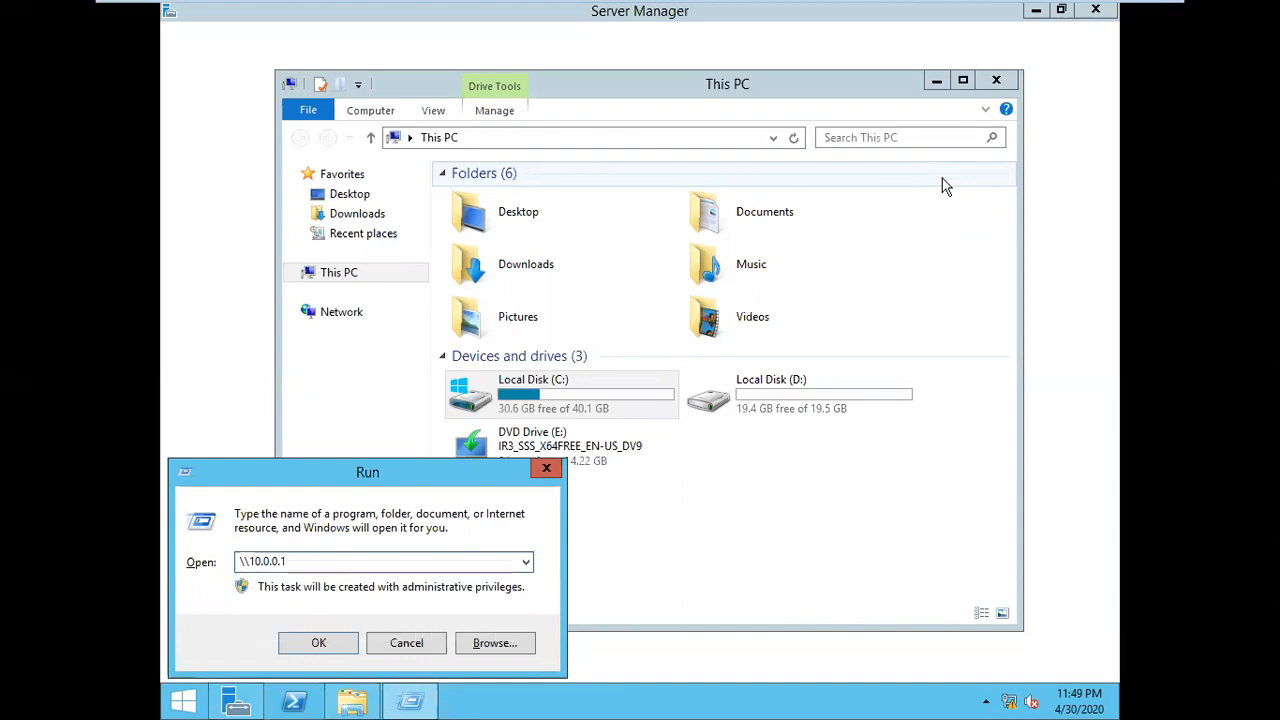
pyautogui.press('Return')
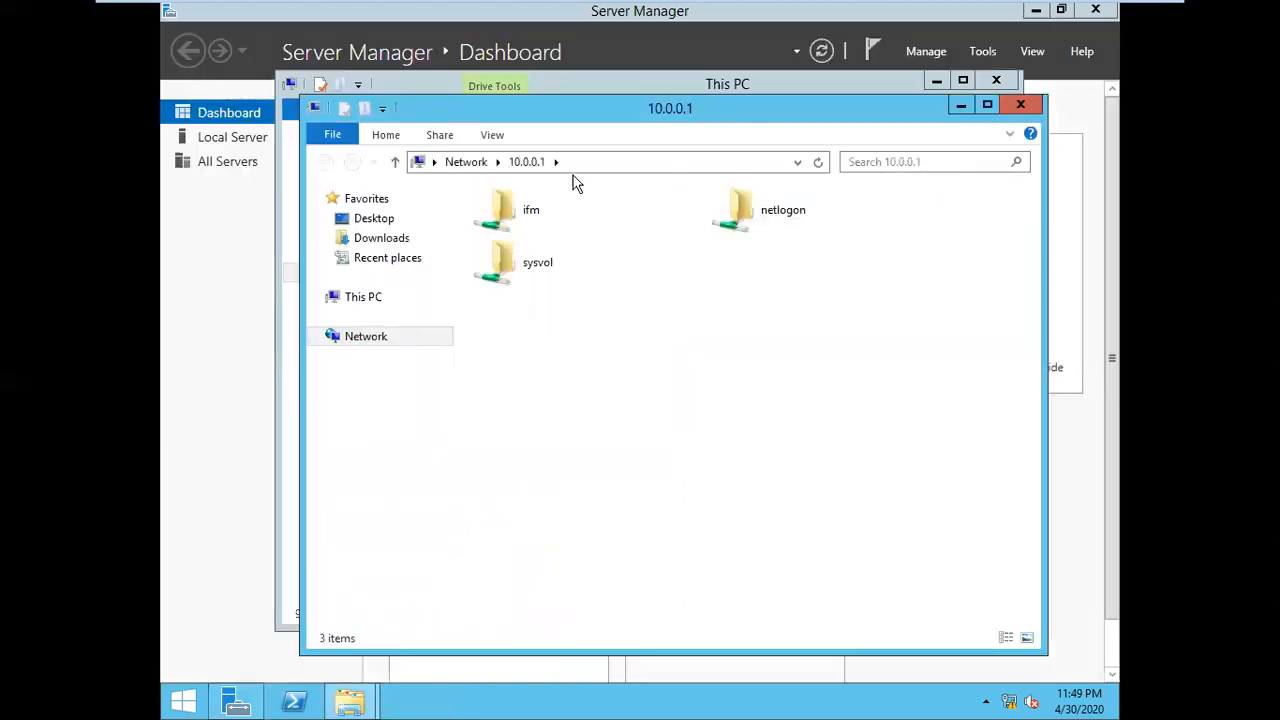
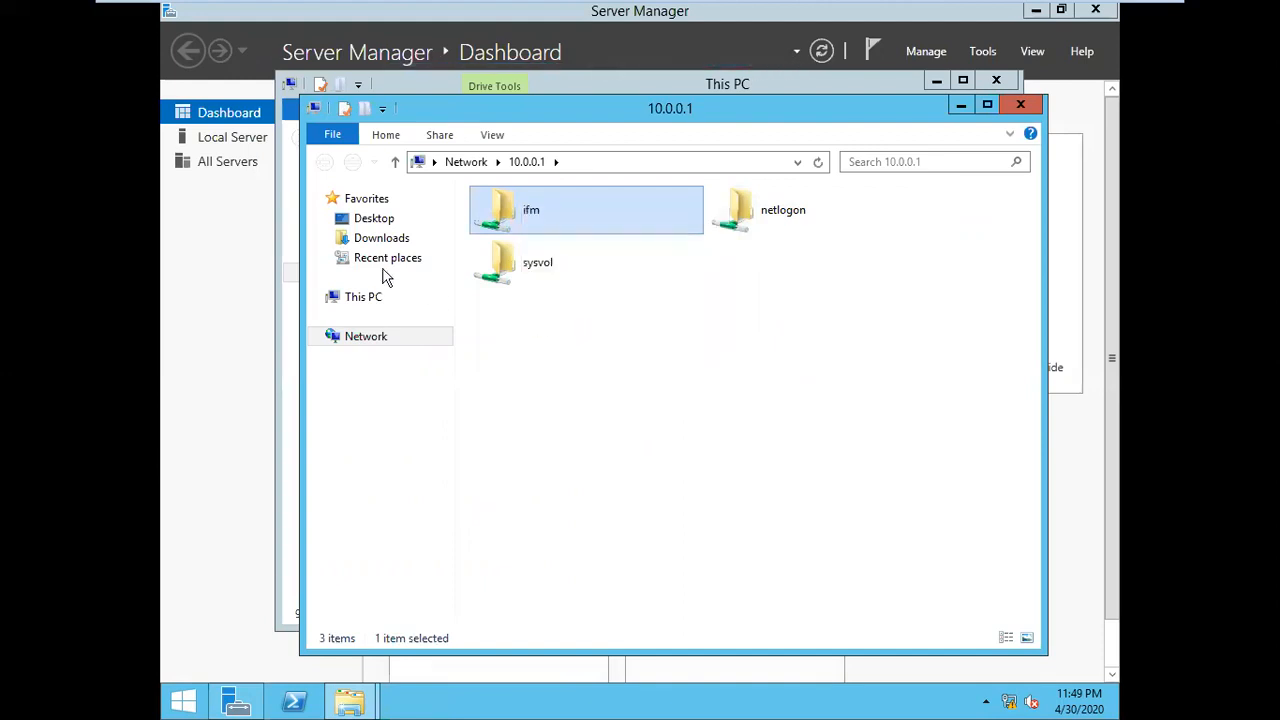
# - Copy the ifm shared folder from 10.0.0.1 to the root of Local Disk (C:)
pyautogui.click(291, 378)
pyautogui.doubleClick(620, 391)
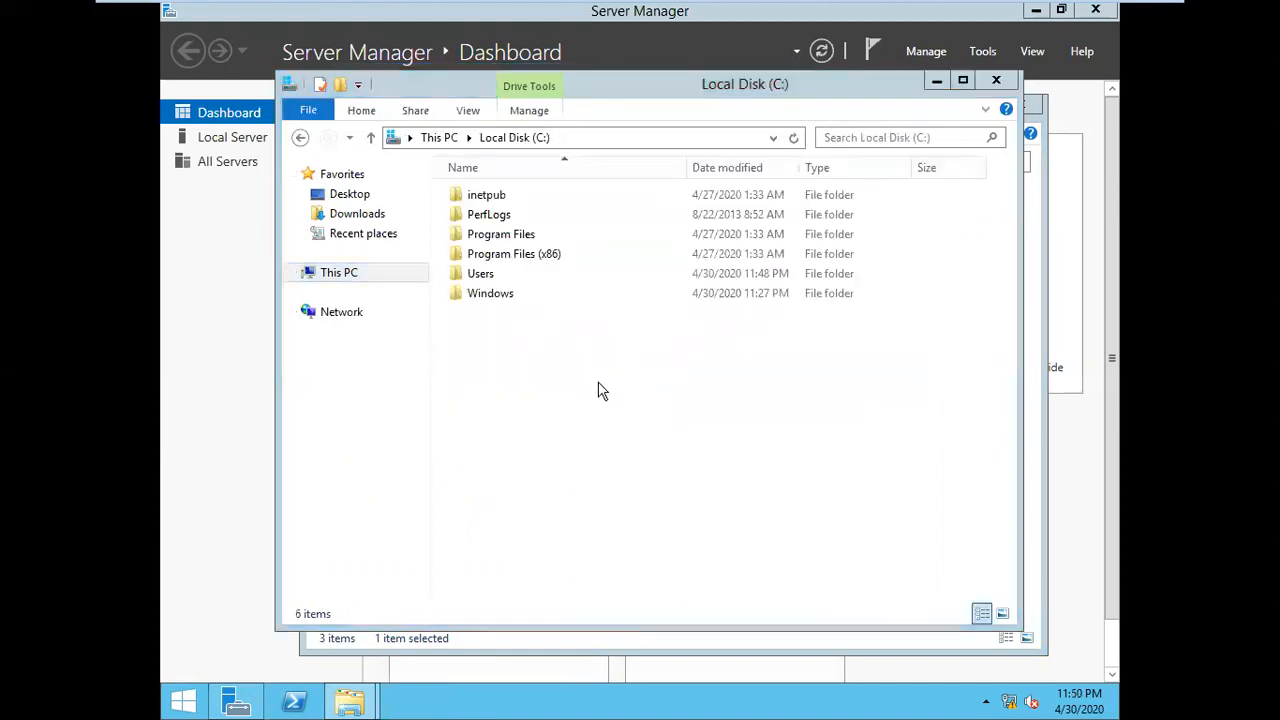
pyautogui.hotkey('ctrl', 'v')
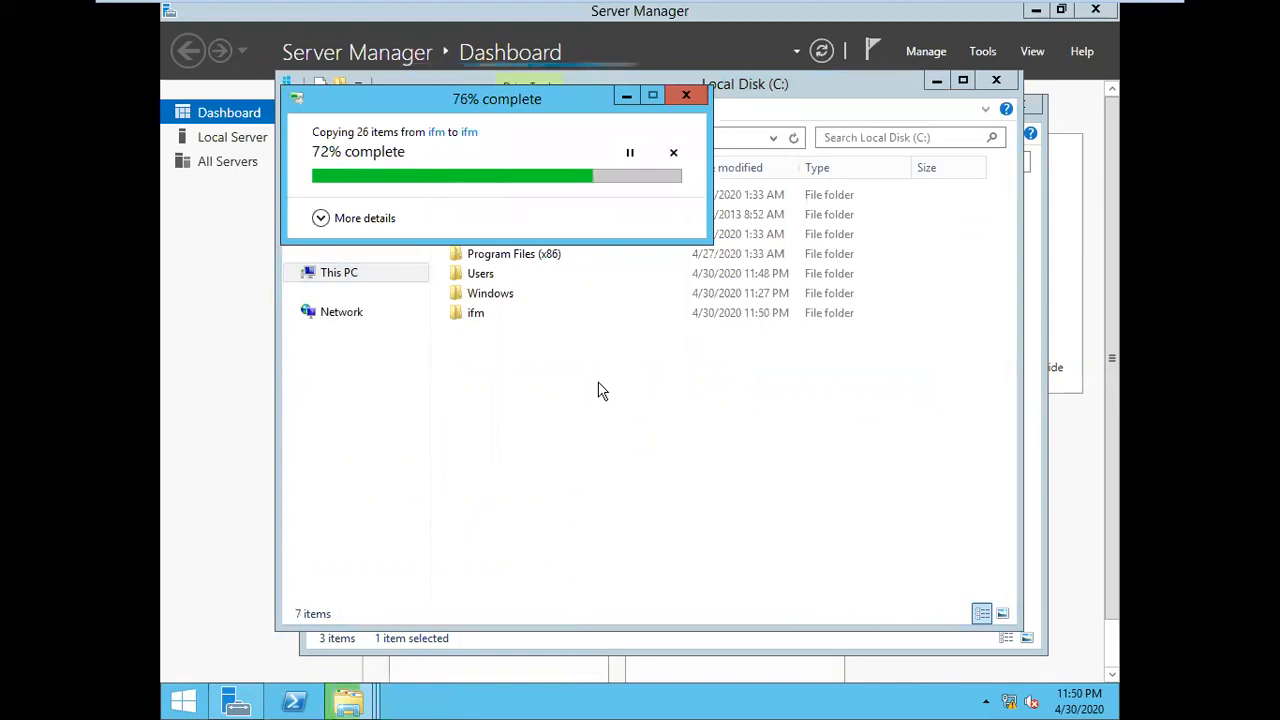
# - Close the Local Disk (C:) and 10.0.0.1 windows and reopen This PC in File Explorer
pyautogui.click(997, 82)
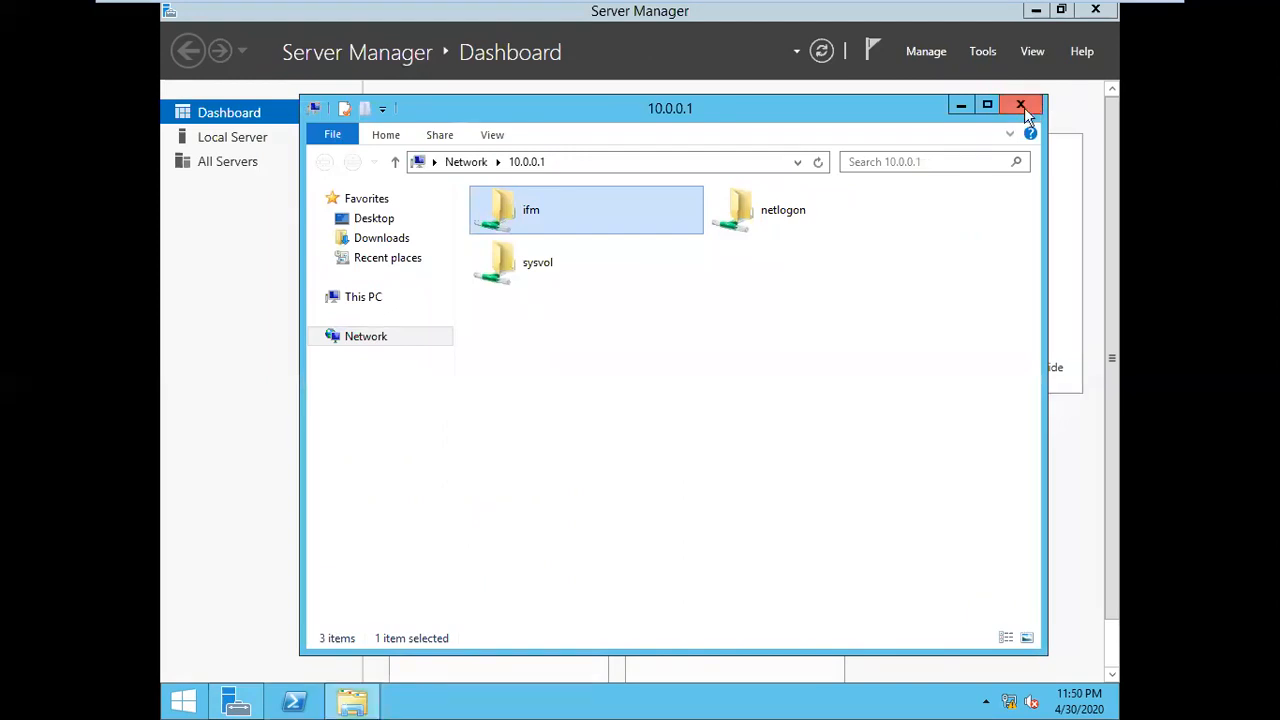
pyautogui.click(1021, 106)
pyautogui.click(352, 703)
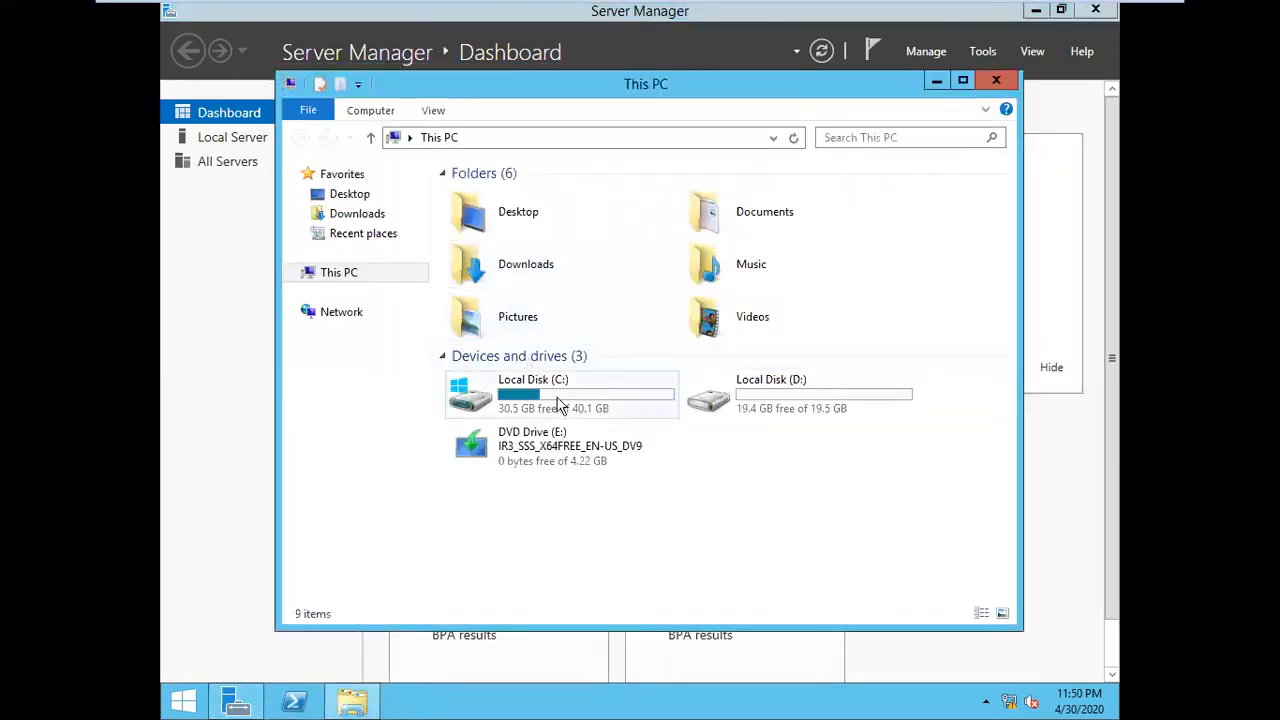
# - Check the root of Local Disk (C:) for the copied ifm folder and close the window
pyautogui.doubleClick(568, 406)
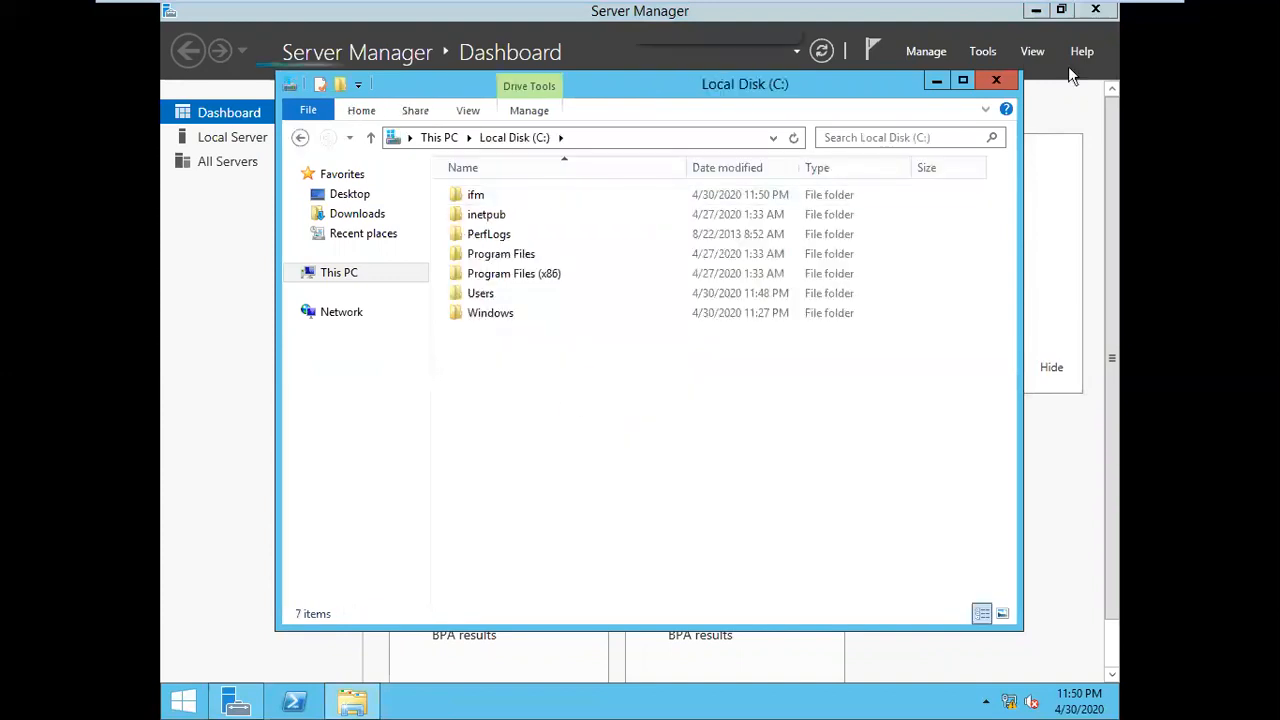
pyautogui.click(996, 80)
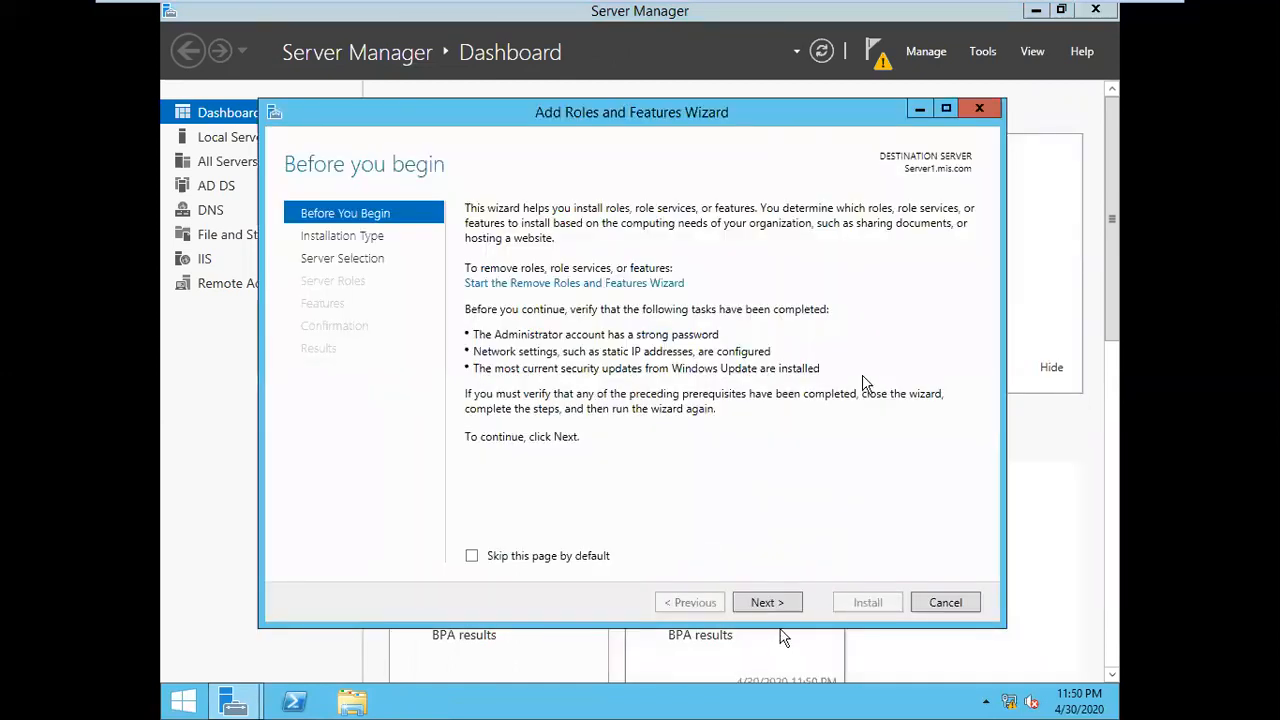
# - Check the server roles of Server1.mis.com in the Add Roles and Features Wizard and cancel the wizard
pyautogui.click(788, 604)
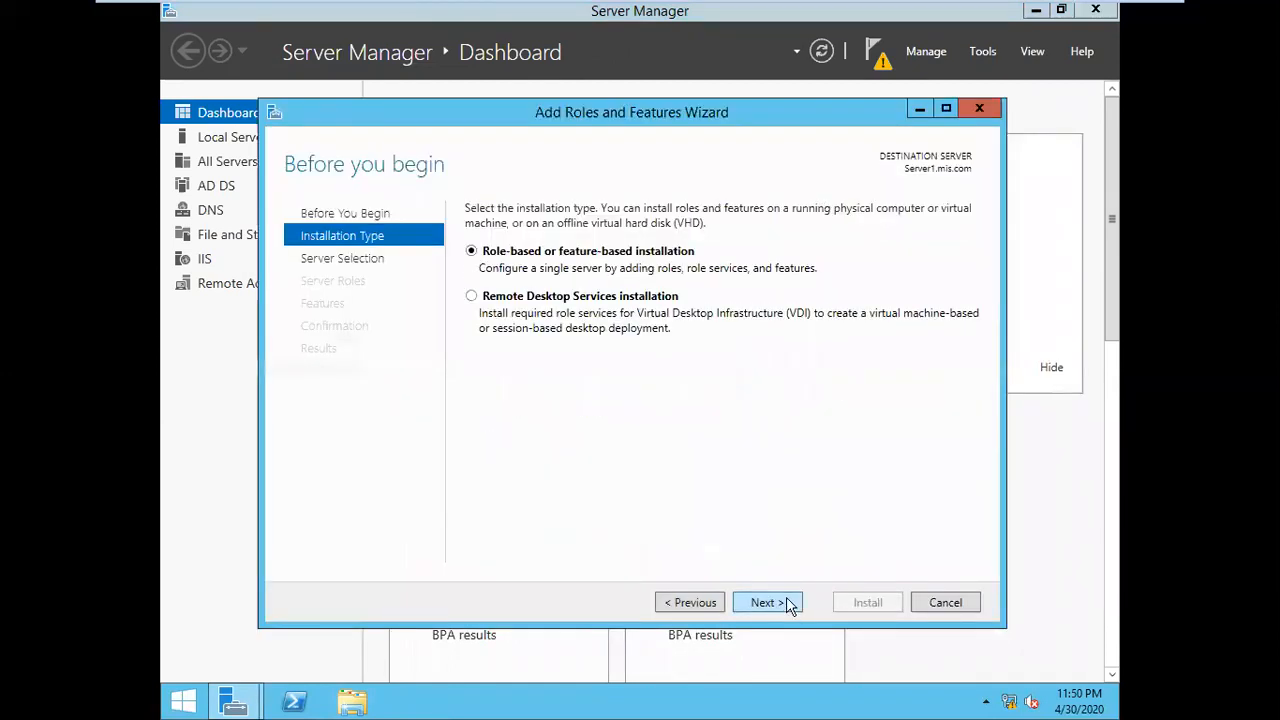
pyautogui.click(786, 605)
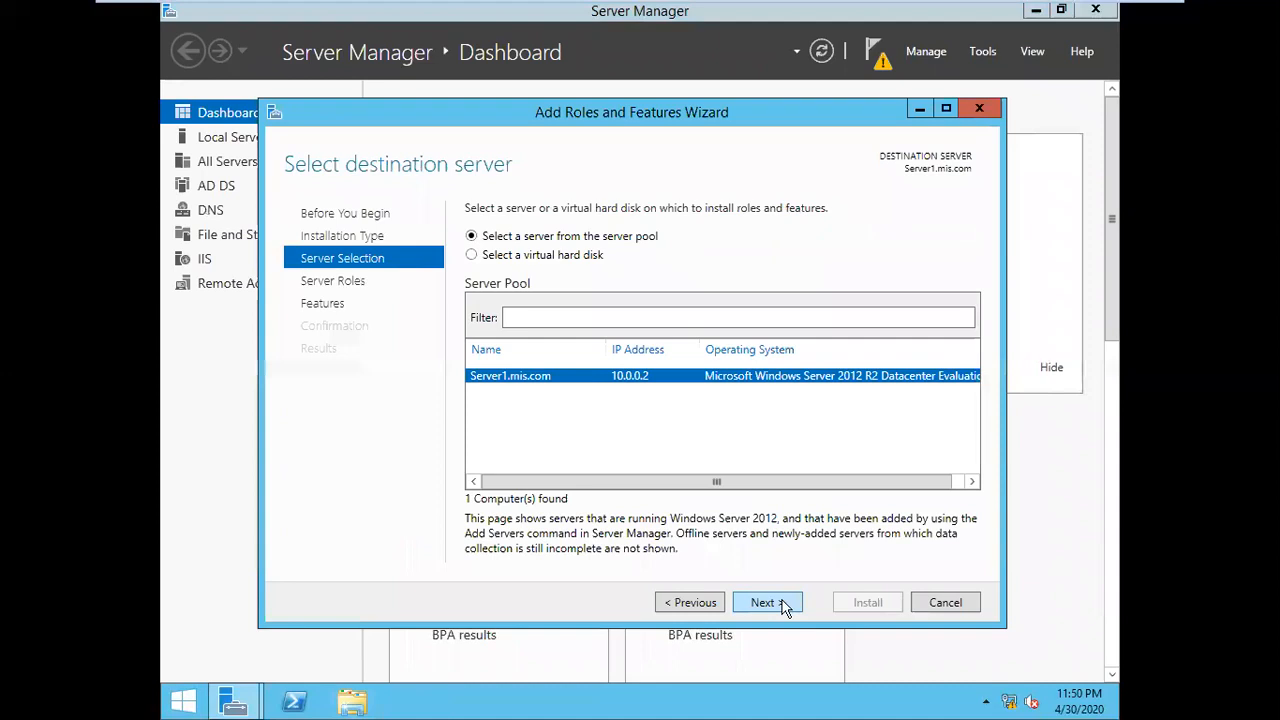
pyautogui.click(786, 605)
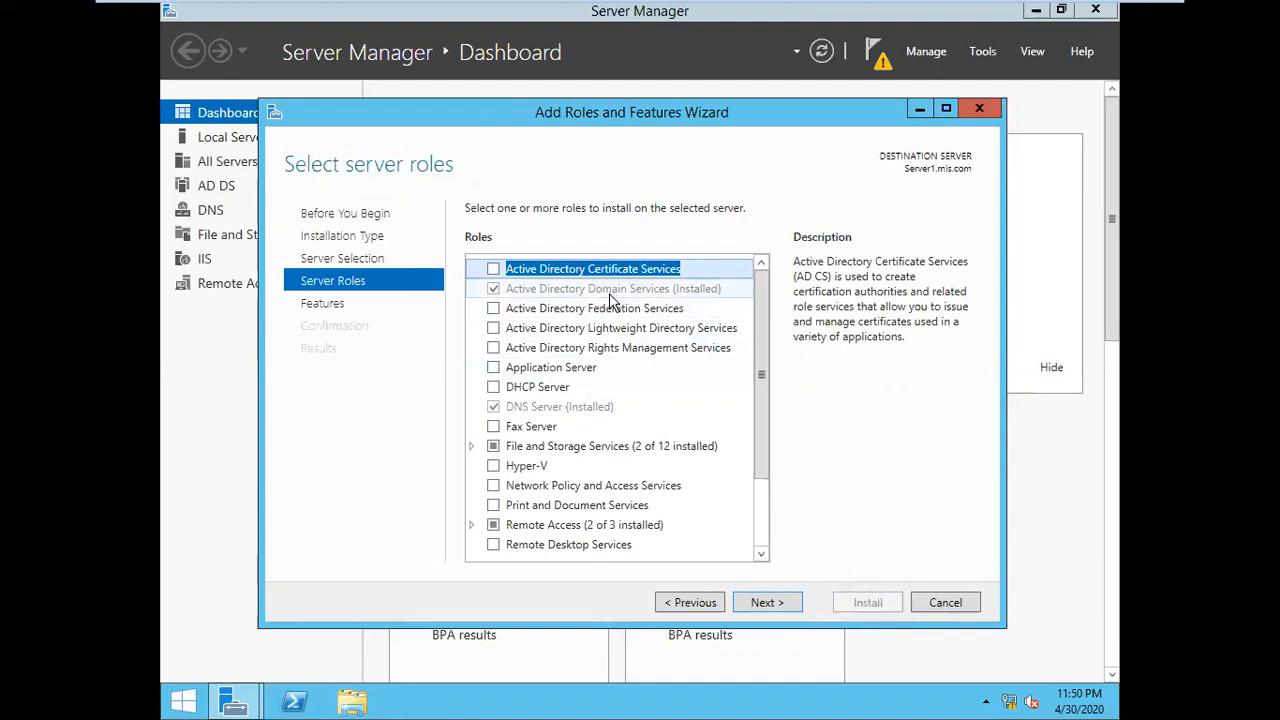
pyautogui.click(945, 603)
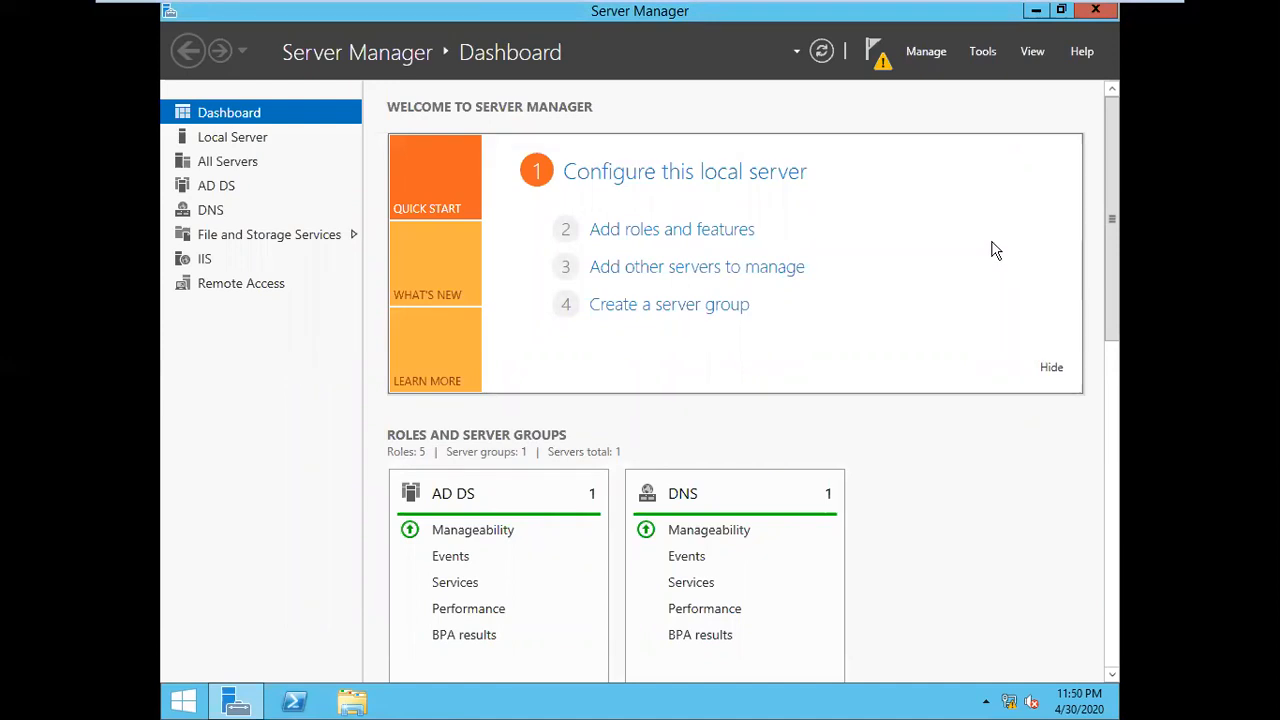
pyautogui.click(877, 58)
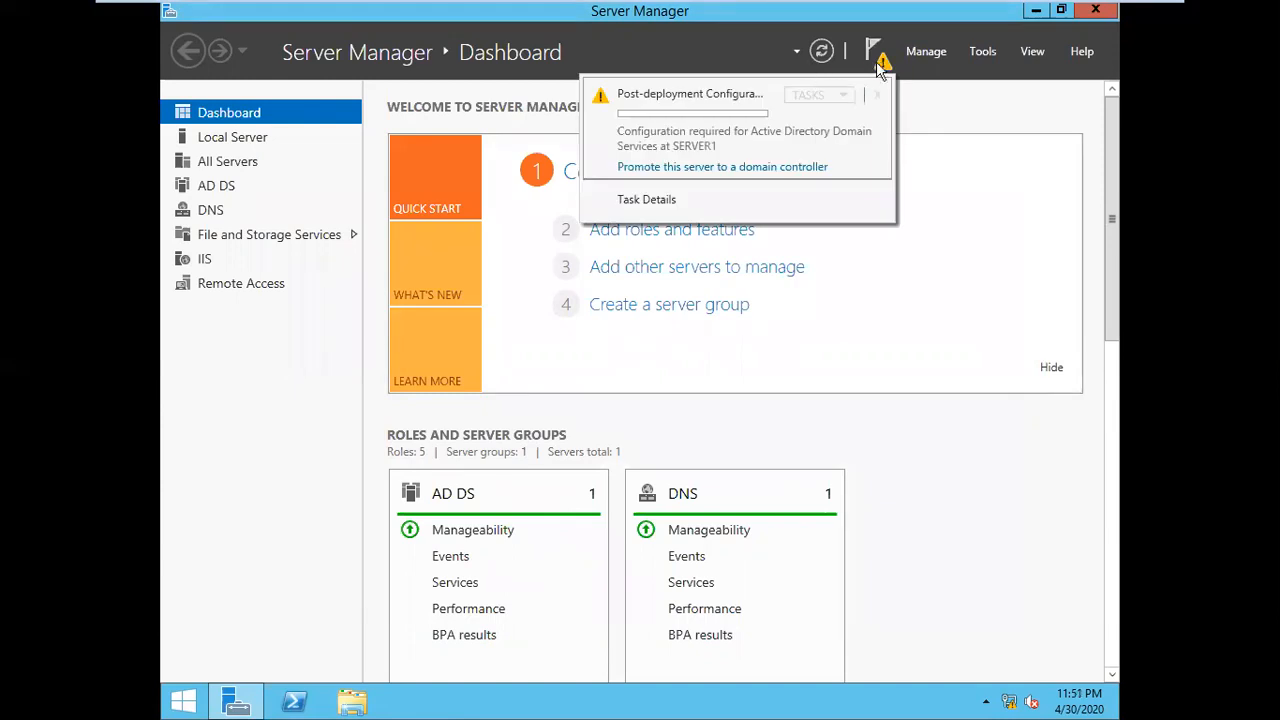
pyautogui.click(760, 168)
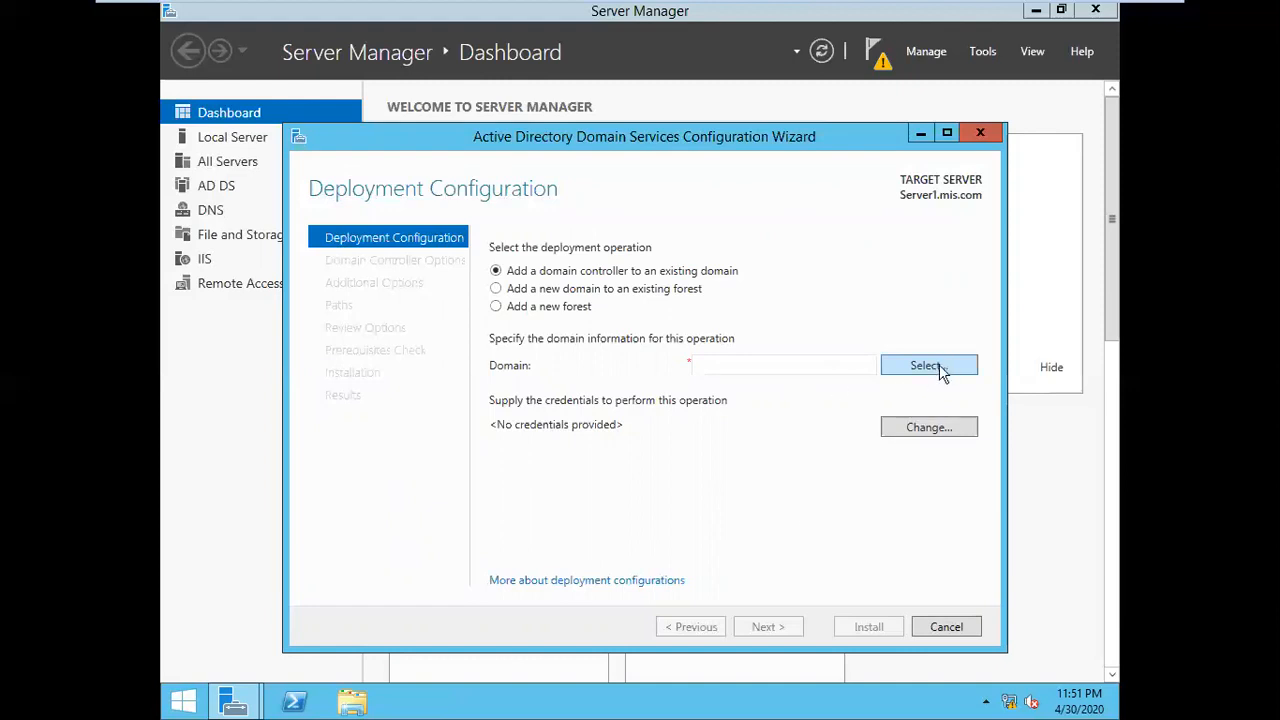
pyautogui.click(980, 132)
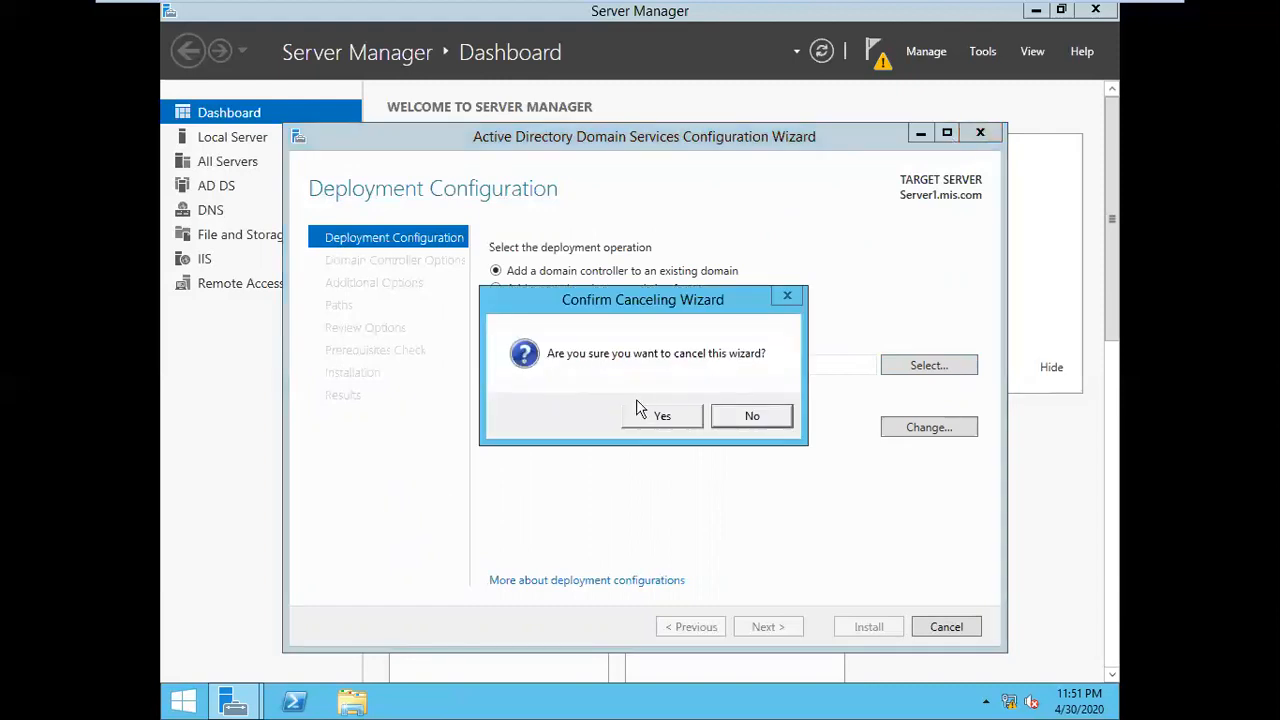
pyautogui.click(651, 416)
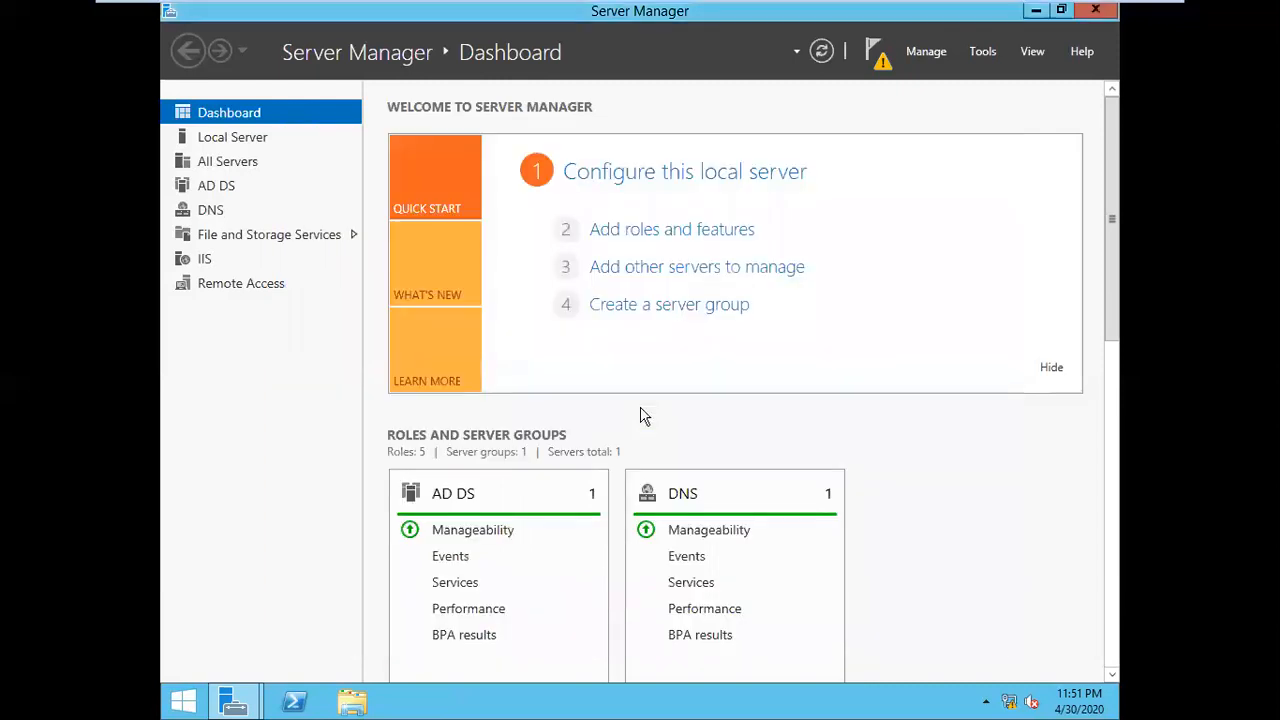
# - Start promoting this server to a domain controller in the existing domain mis.com, supplying the domain administrator's user name and password
pyautogui.click(876, 66)
pyautogui.click(738, 176)
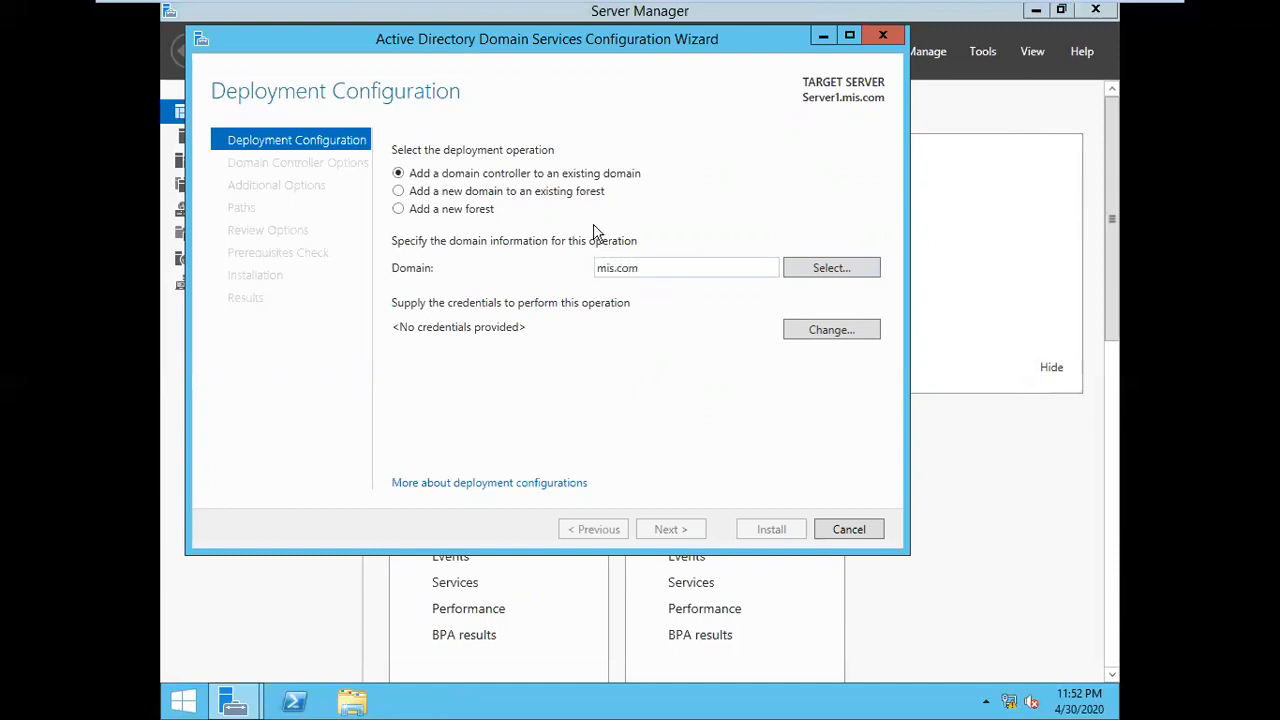
pyautogui.click(860, 274)
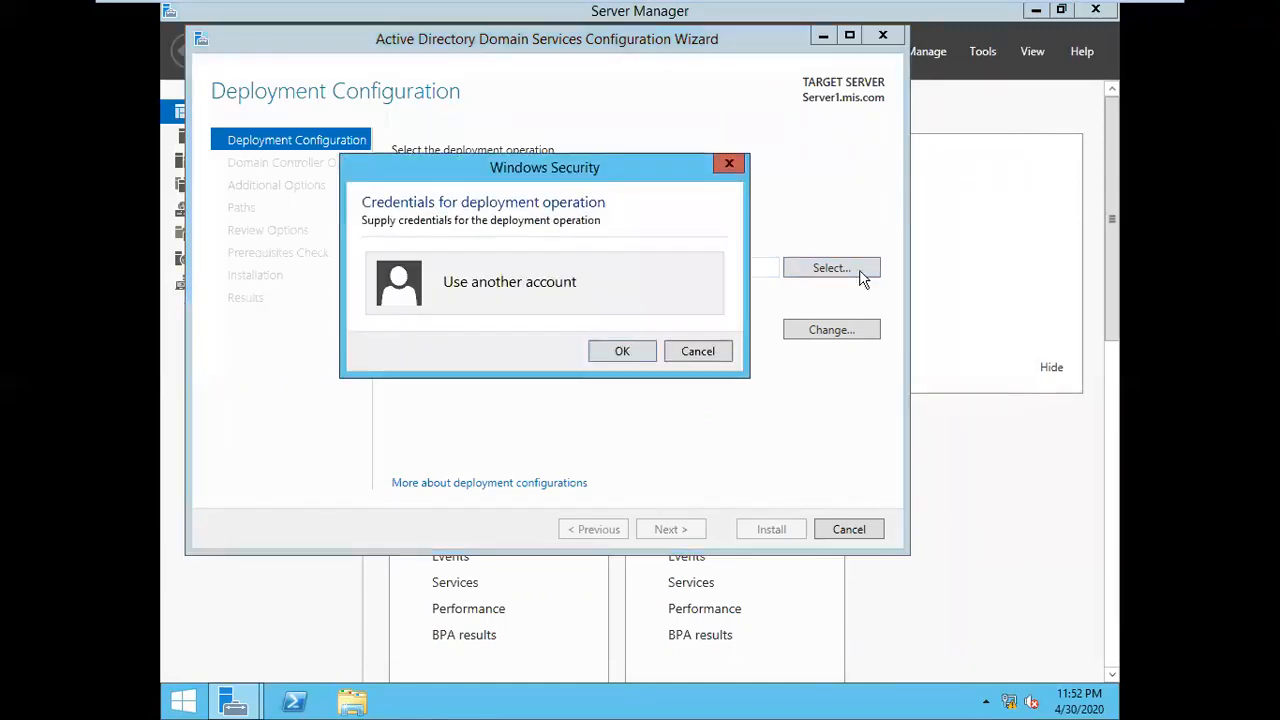
pyautogui.click(600, 278)
pyautogui.write('admini')
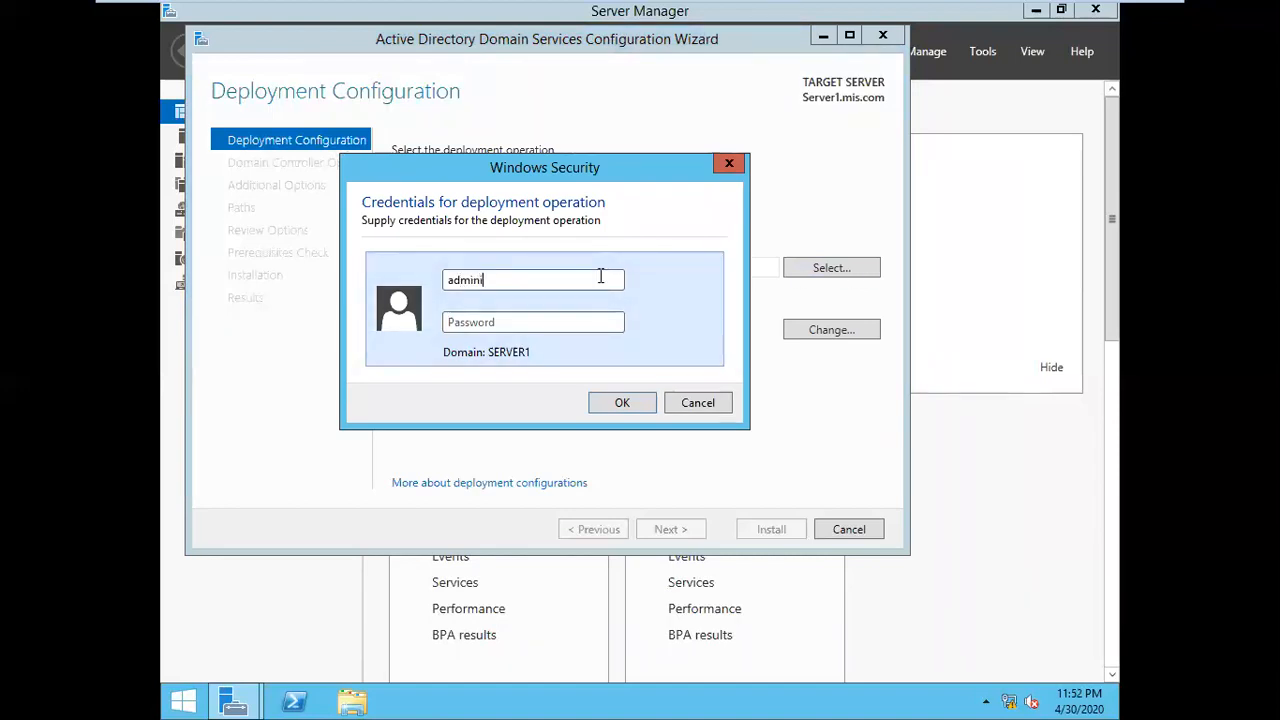
pyautogui.write('strator@')
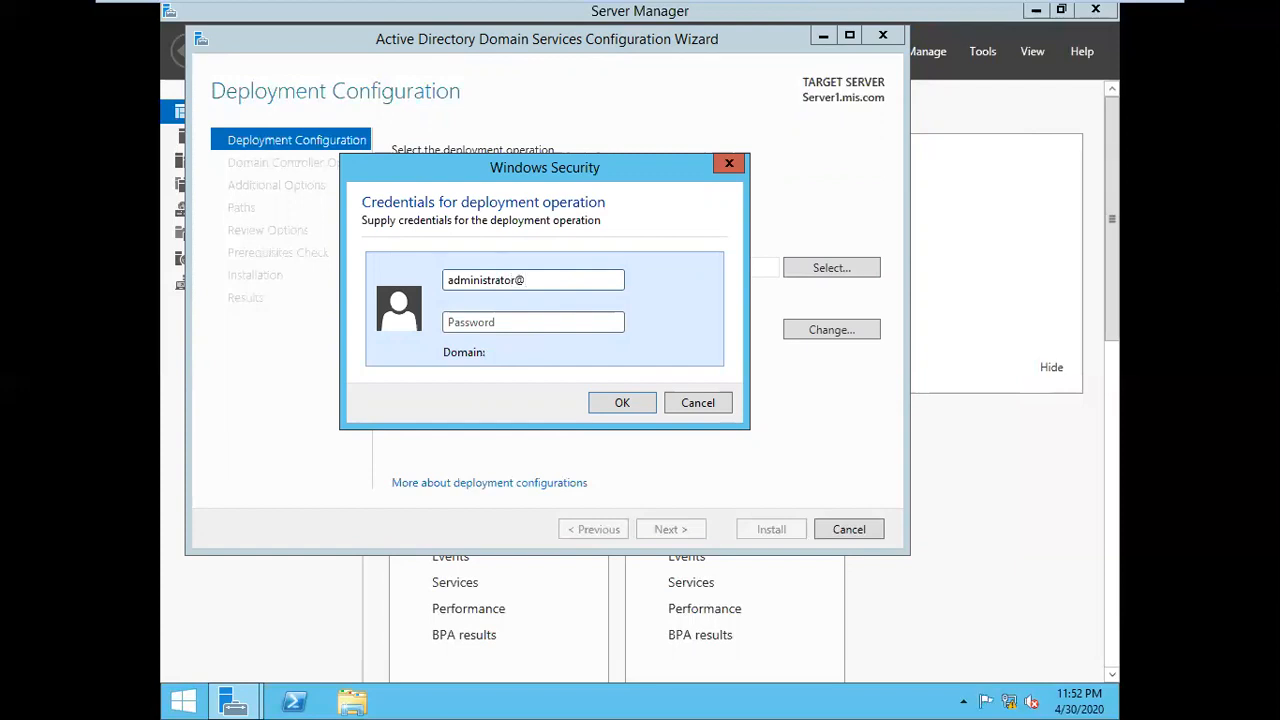
pyautogui.write('mis.com')
pyautogui.press('Tab')
pyautogui.write('••')
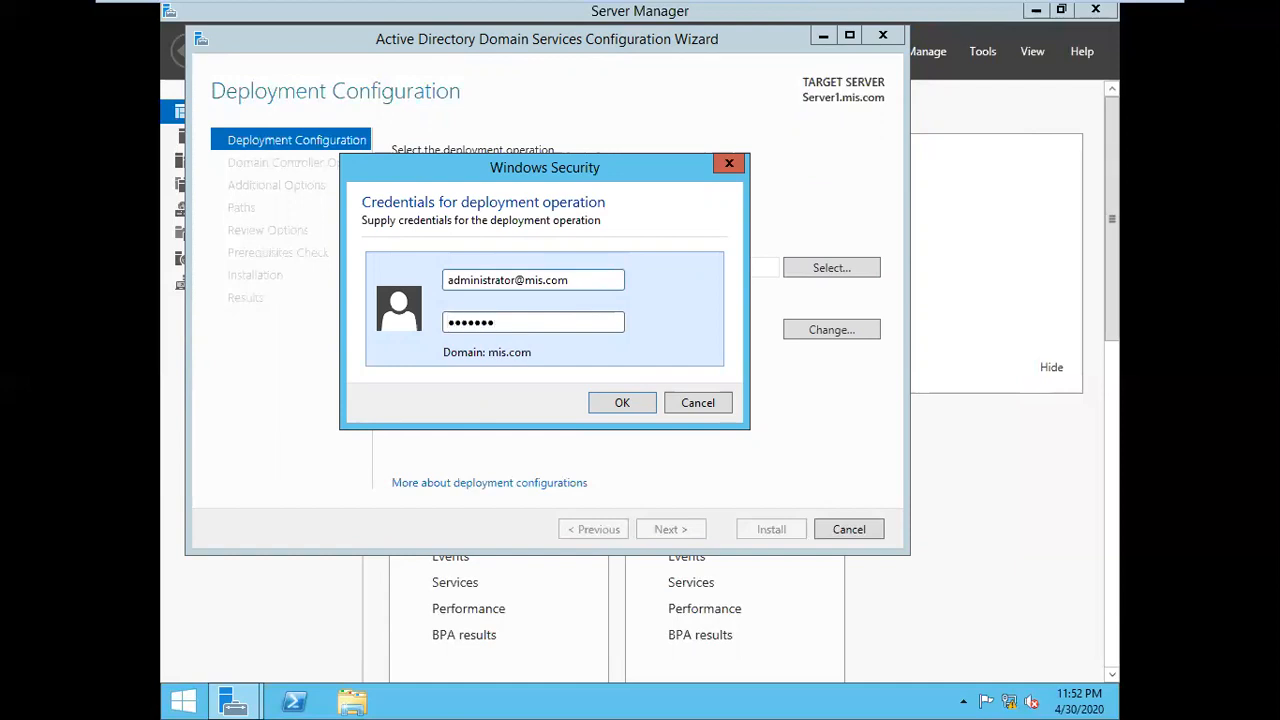
pyautogui.press('Return')
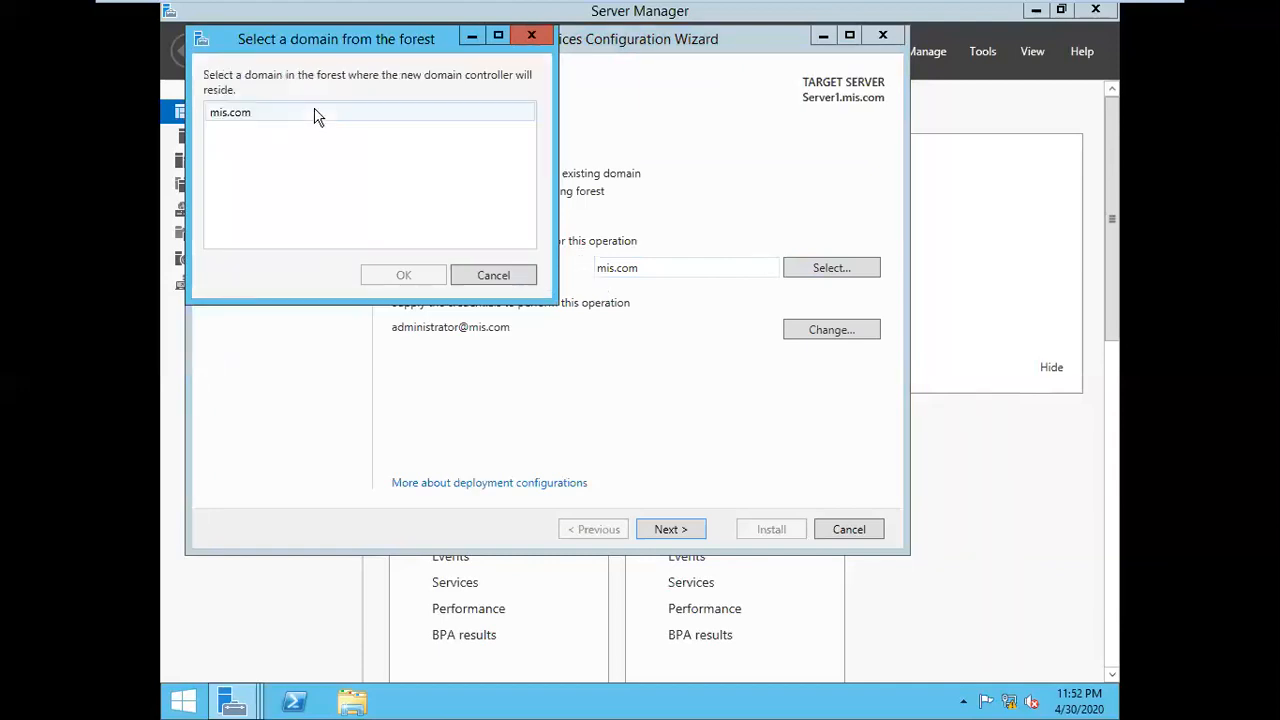
# - Select mis.com as the domain for the new domain controller and continue to Domain Controller Options
pyautogui.click(315, 117)
pyautogui.click(402, 275)
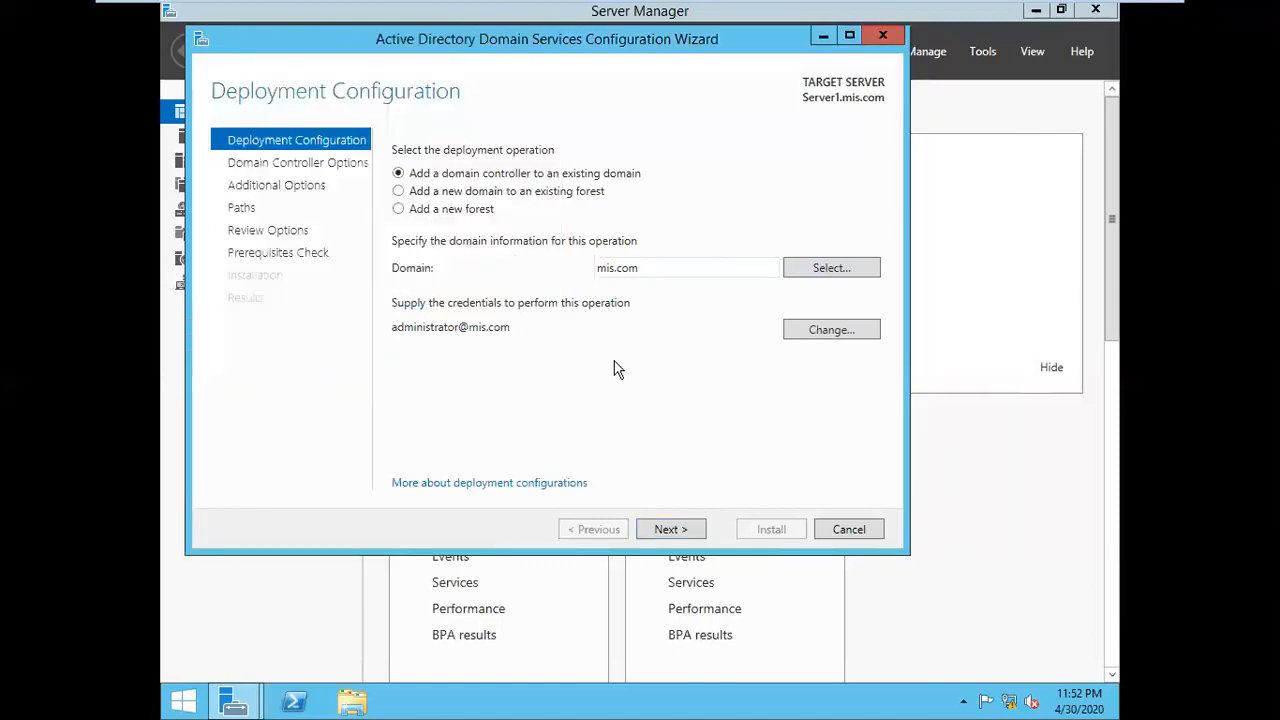
pyautogui.click(690, 538)
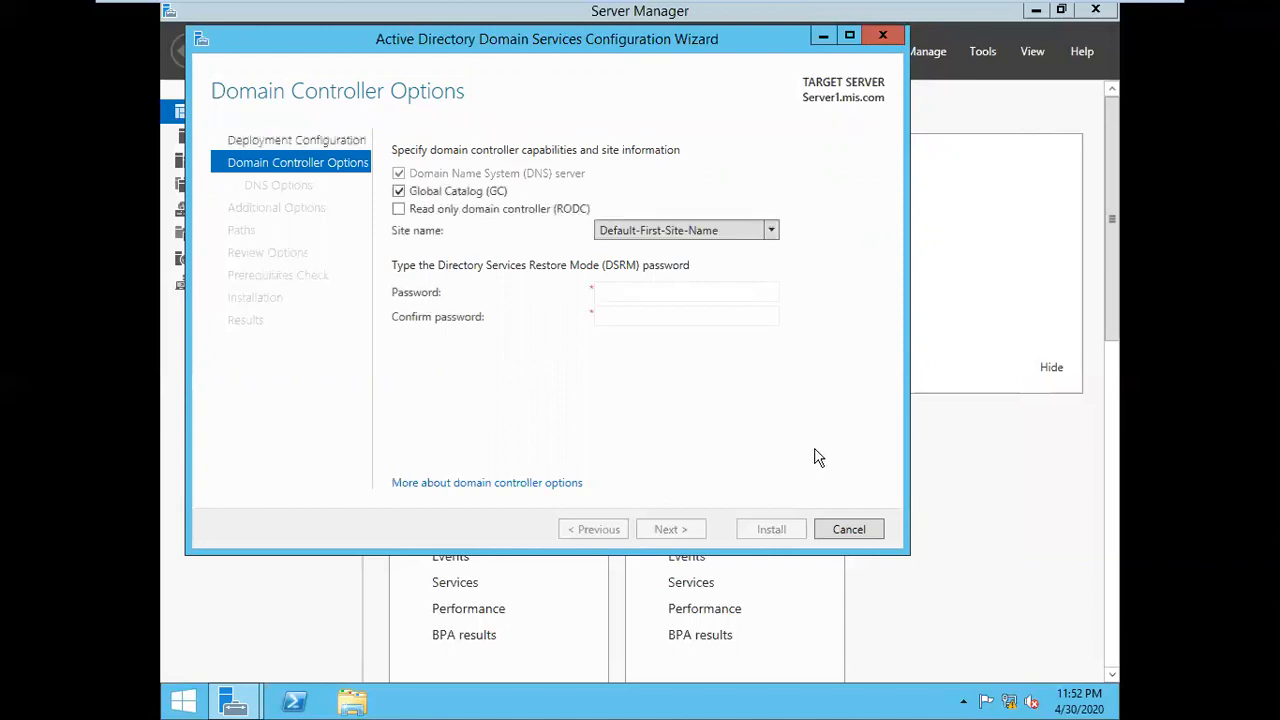
# - Enter and confirm the Directory Services Restore Mode password, and continue past DNS Options without changes
pyautogui.click(684, 293)
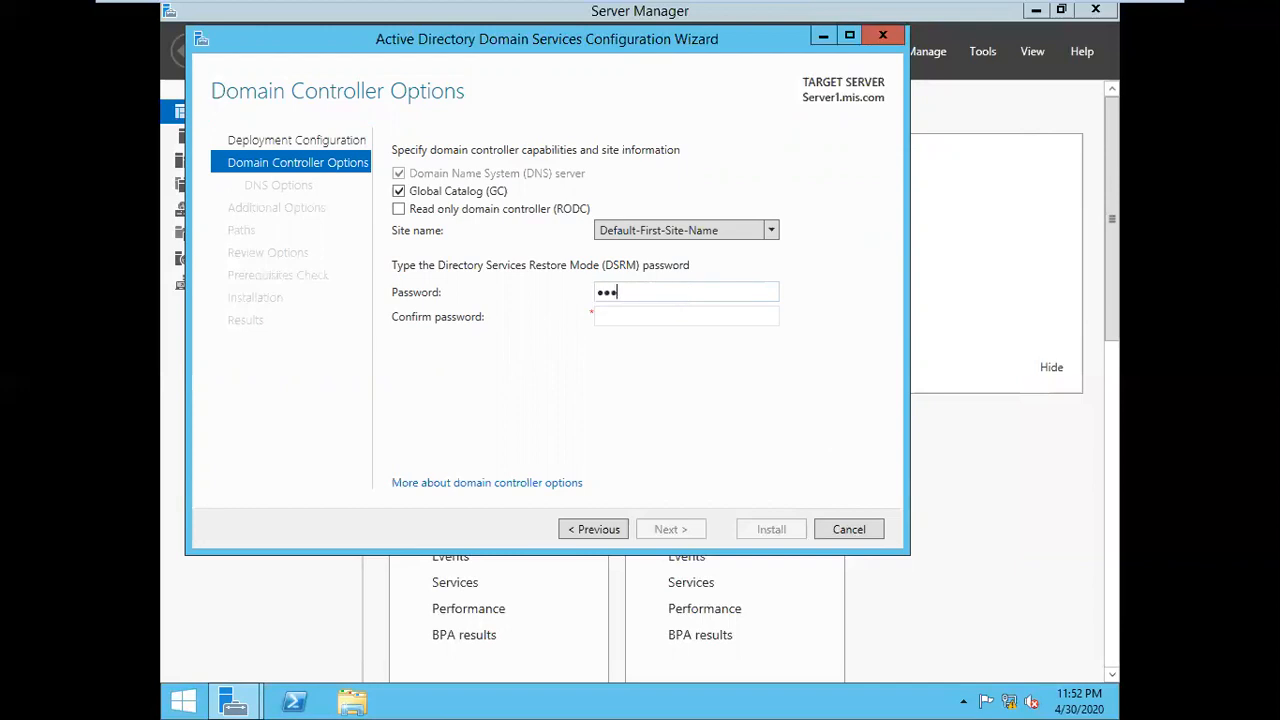
pyautogui.press('Tab')
pyautogui.write('•••••••')
pyautogui.press('Return')
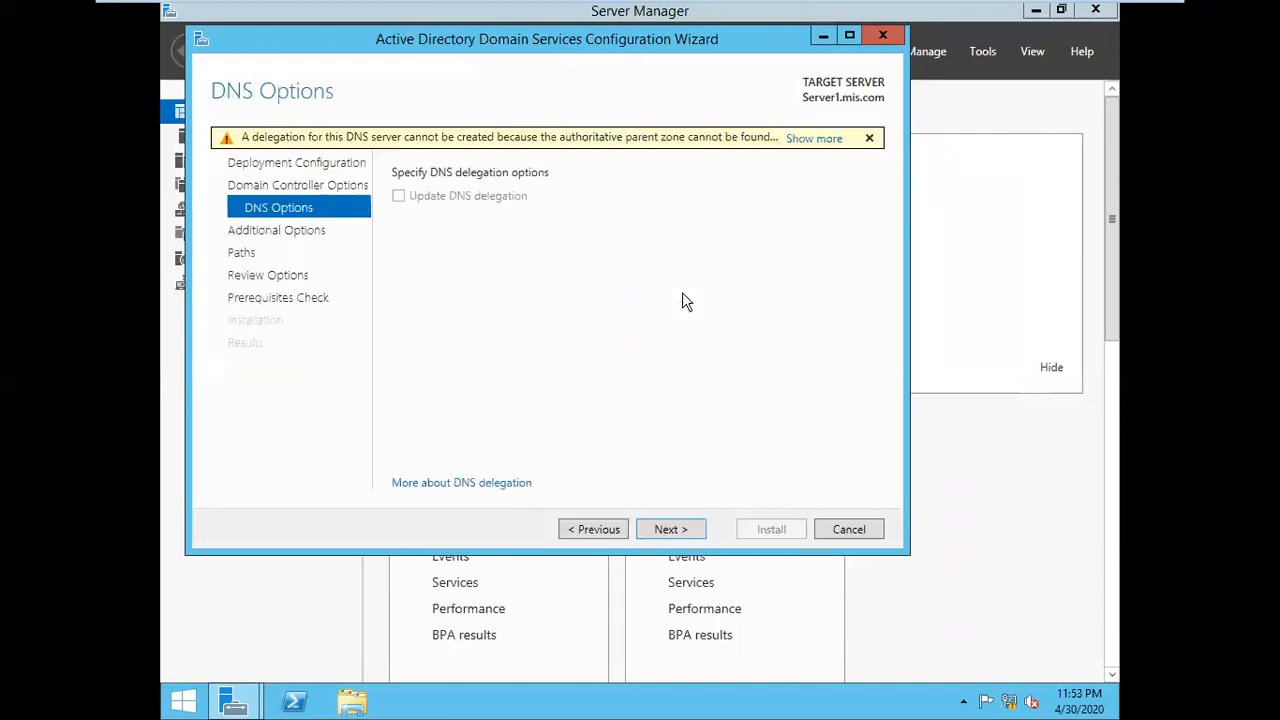
pyautogui.press('Return')
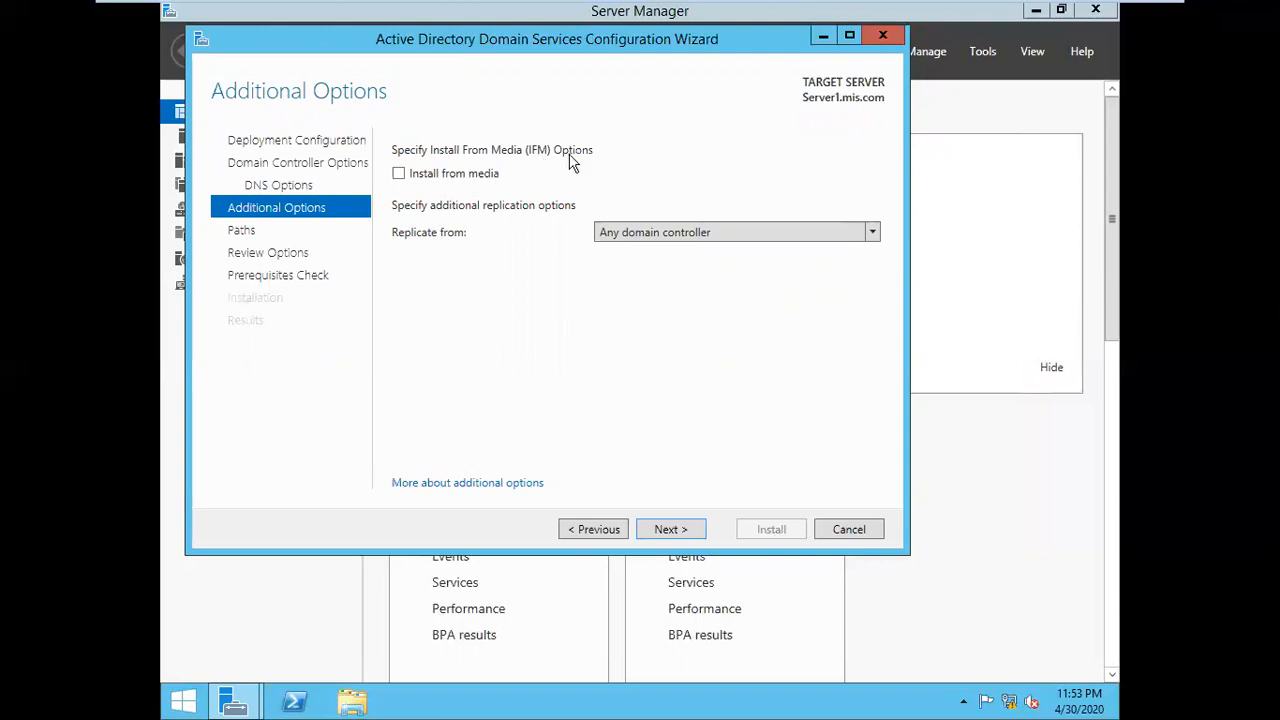
# - Enable Install from media and choose C:\ifm as the installation media folder
pyautogui.click(399, 175)
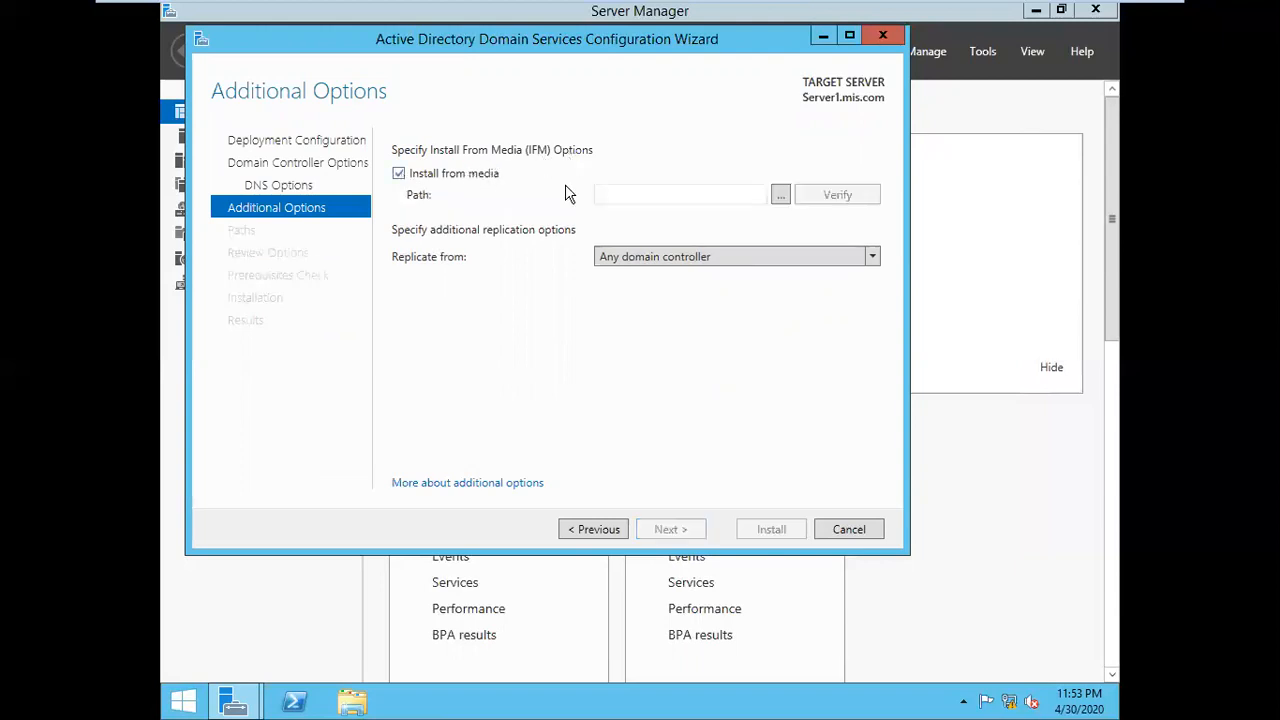
pyautogui.click(780, 196)
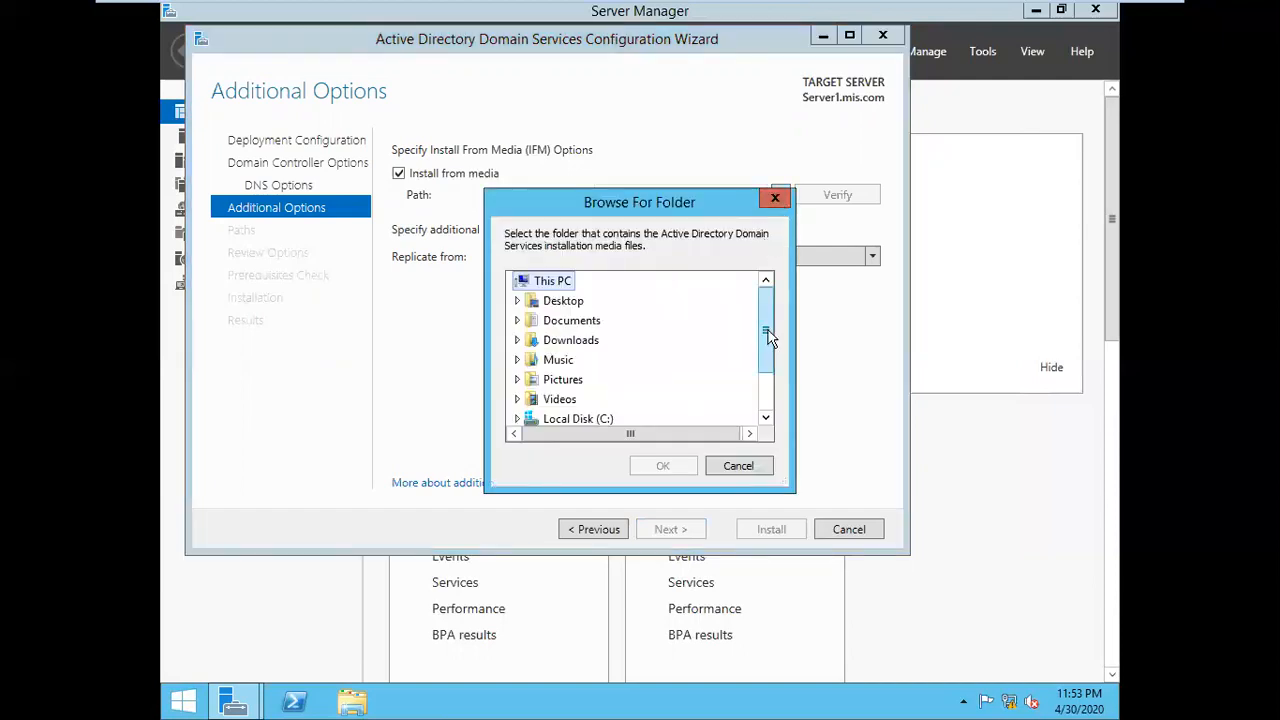
pyautogui.moveTo(766, 332); pyautogui.dragTo(766, 372)
pyautogui.doubleClick(605, 362)
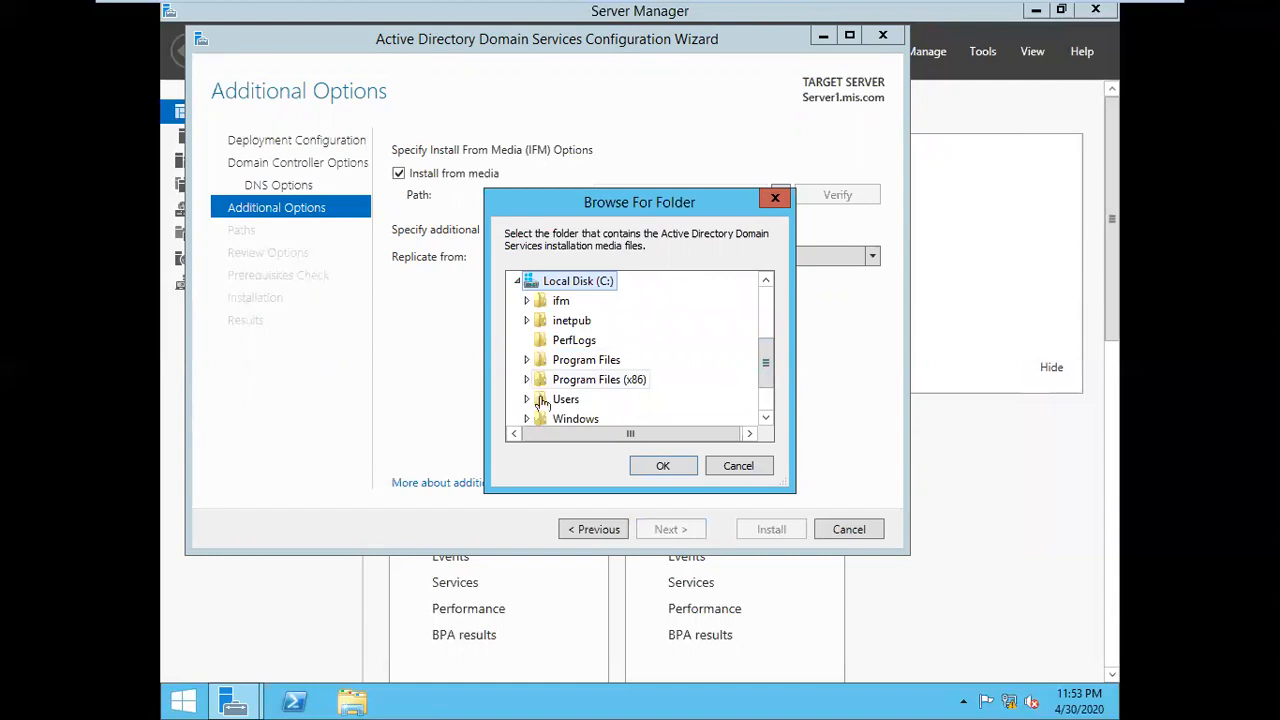
pyautogui.doubleClick(556, 302)
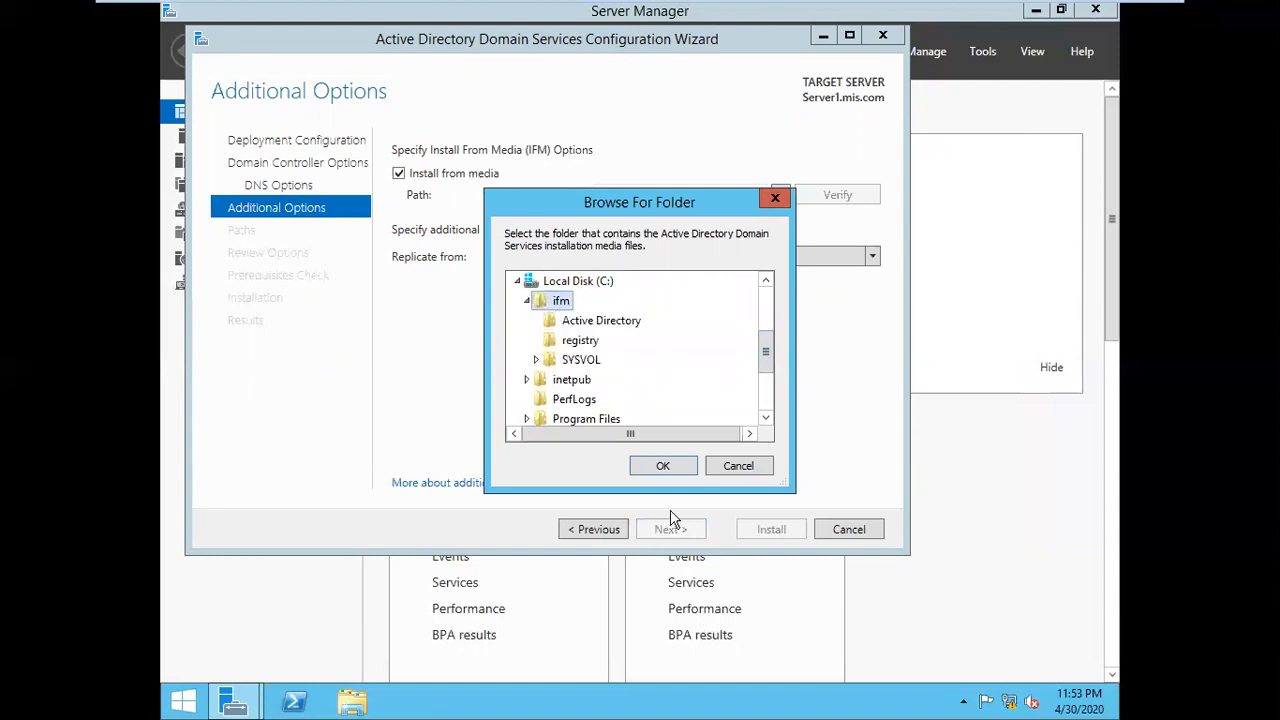
pyautogui.click(668, 470)
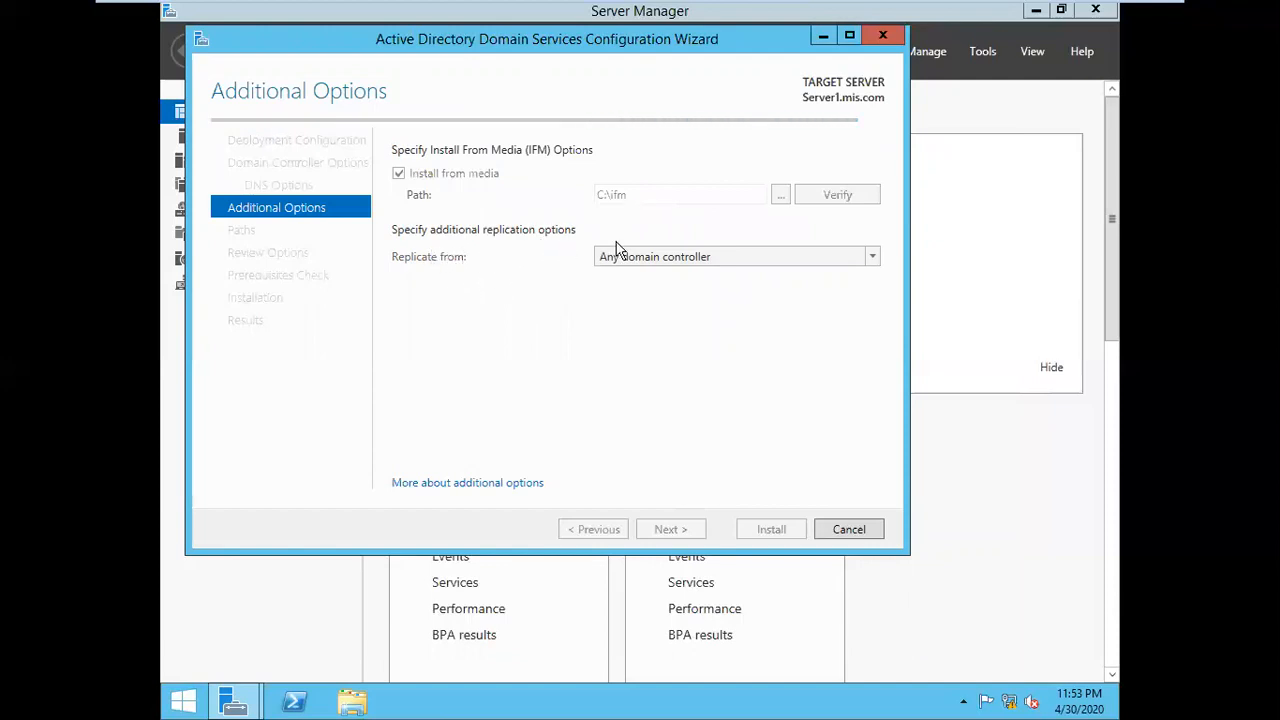
# - Set the replication source to Server2.mis.com and continue to the Paths page
pyautogui.click(715, 258)
pyautogui.click(689, 296)
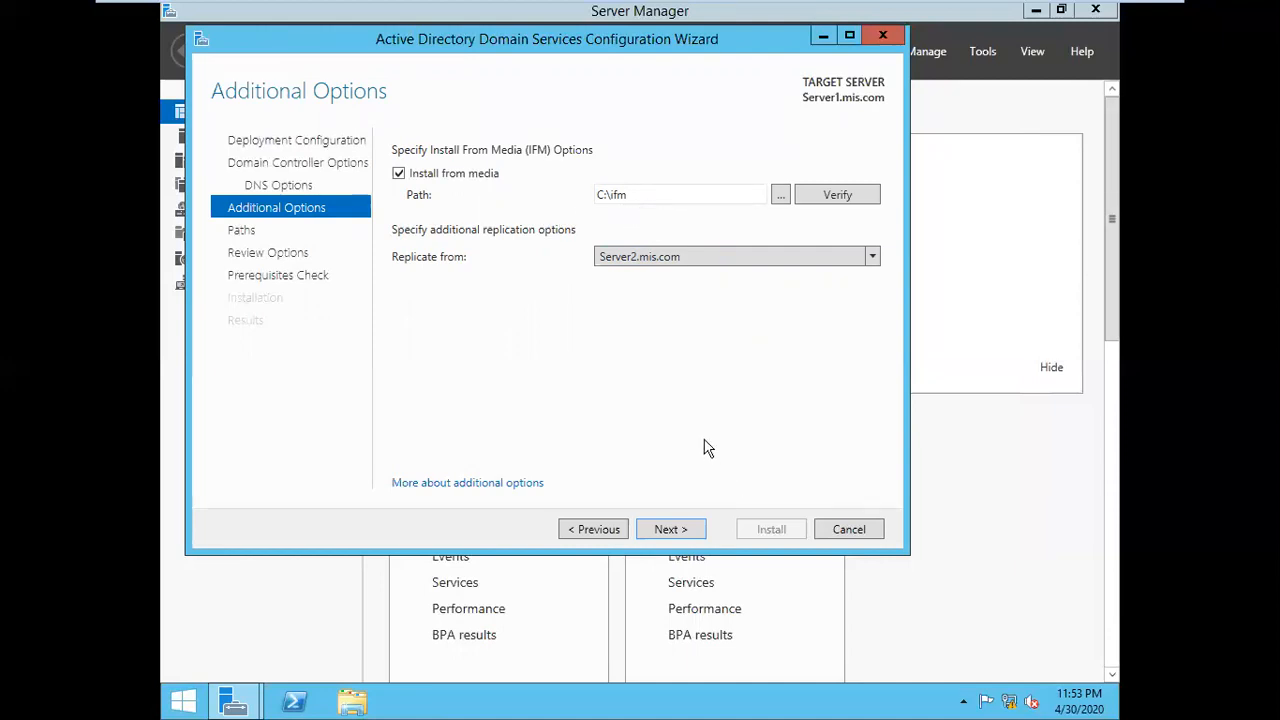
pyautogui.click(684, 532)
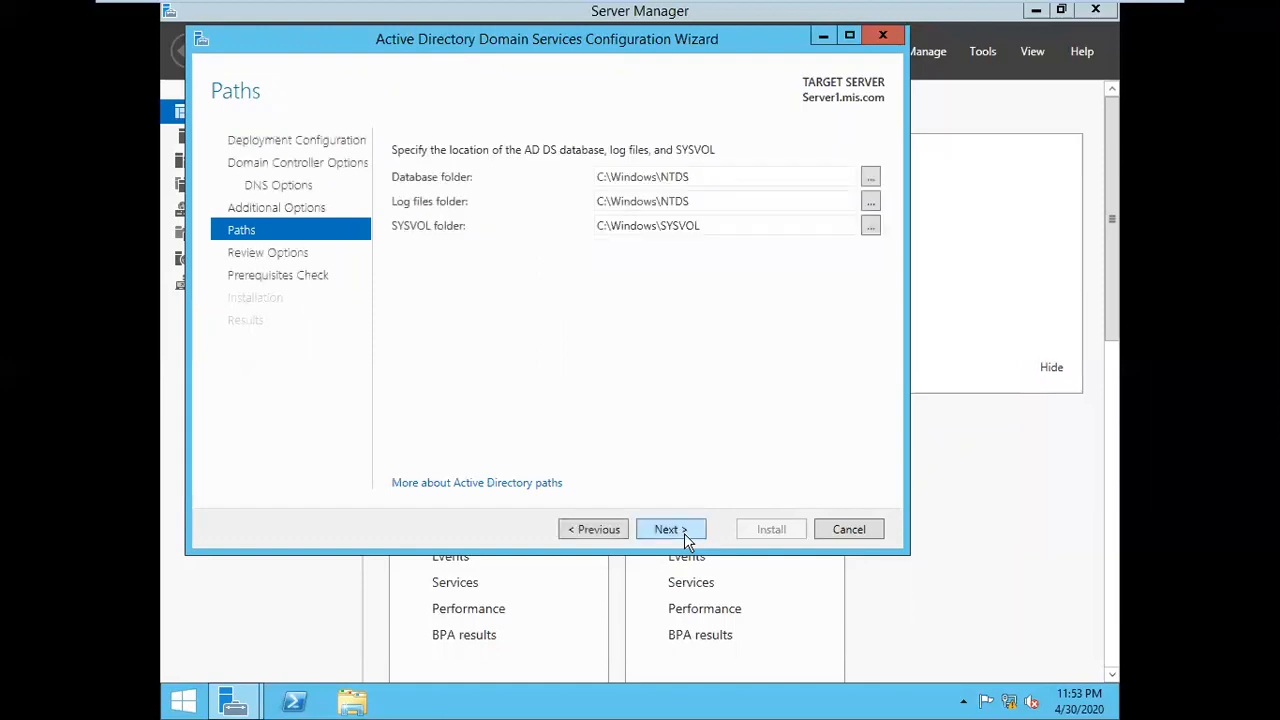
# - Accept the default database, log and SYSVOL paths and the reviewed options, and run the domain controller installation
pyautogui.click(684, 533)
pyautogui.click(684, 531)
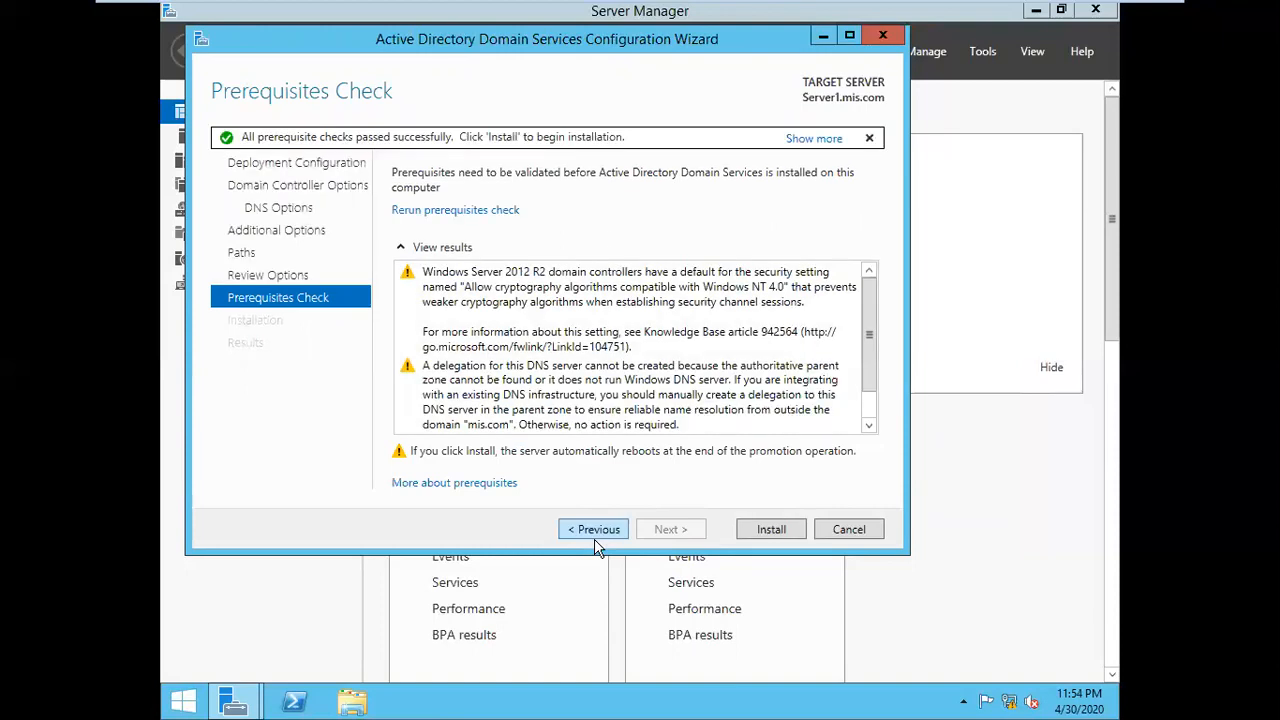
pyautogui.click(766, 540)
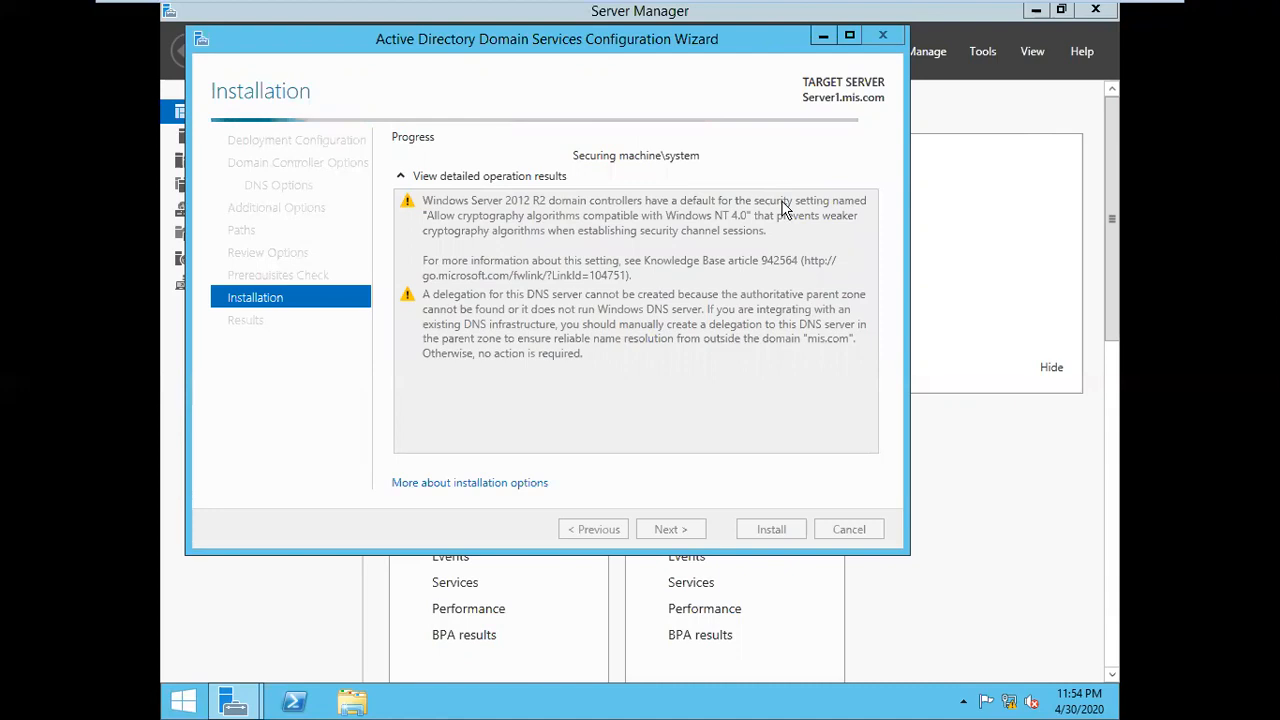
pyautogui.click(767, 540)
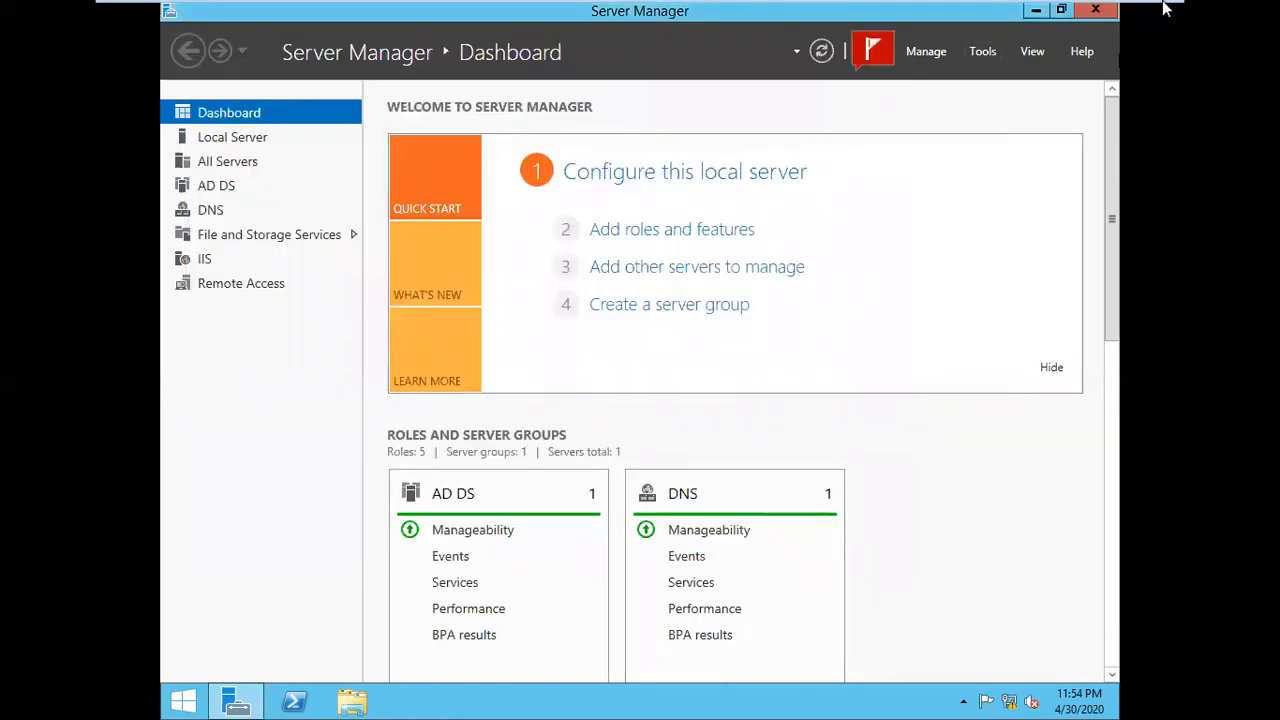
# - Close Server Manager and restart the server, keeping Other (Planned) as the shutdown reason
pyautogui.click(1095, 13)
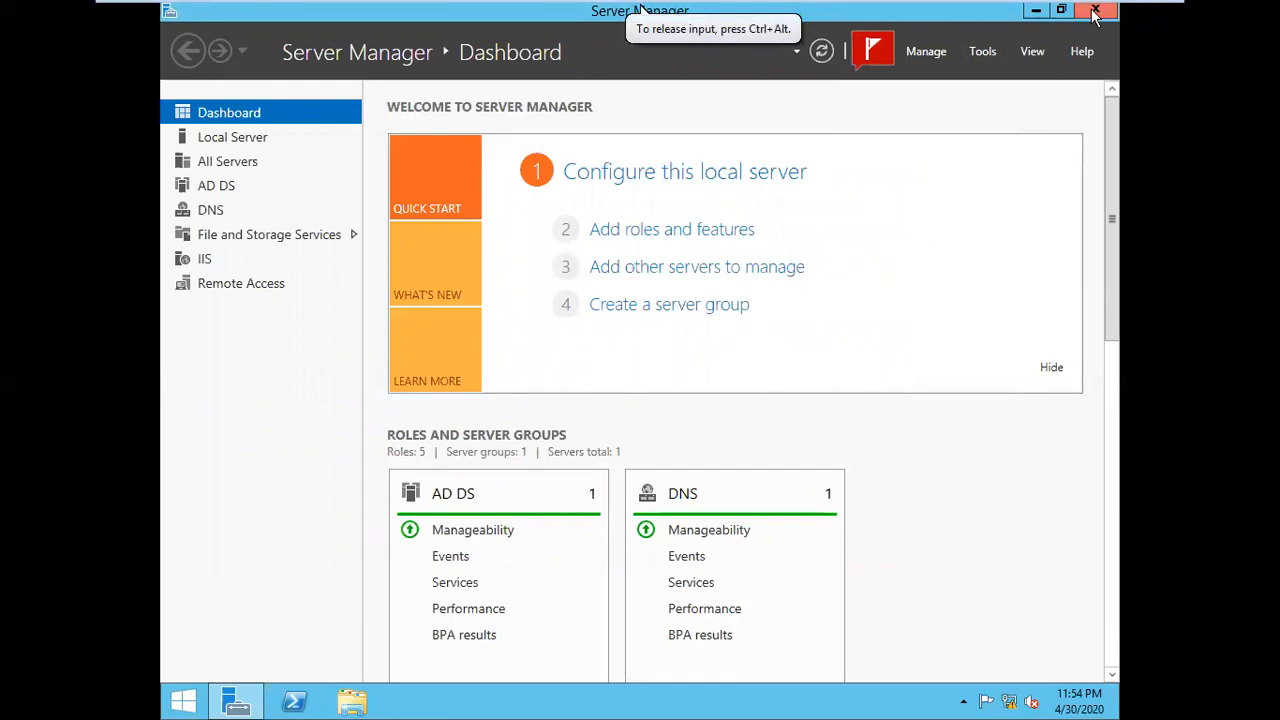
pyautogui.click(1095, 13)
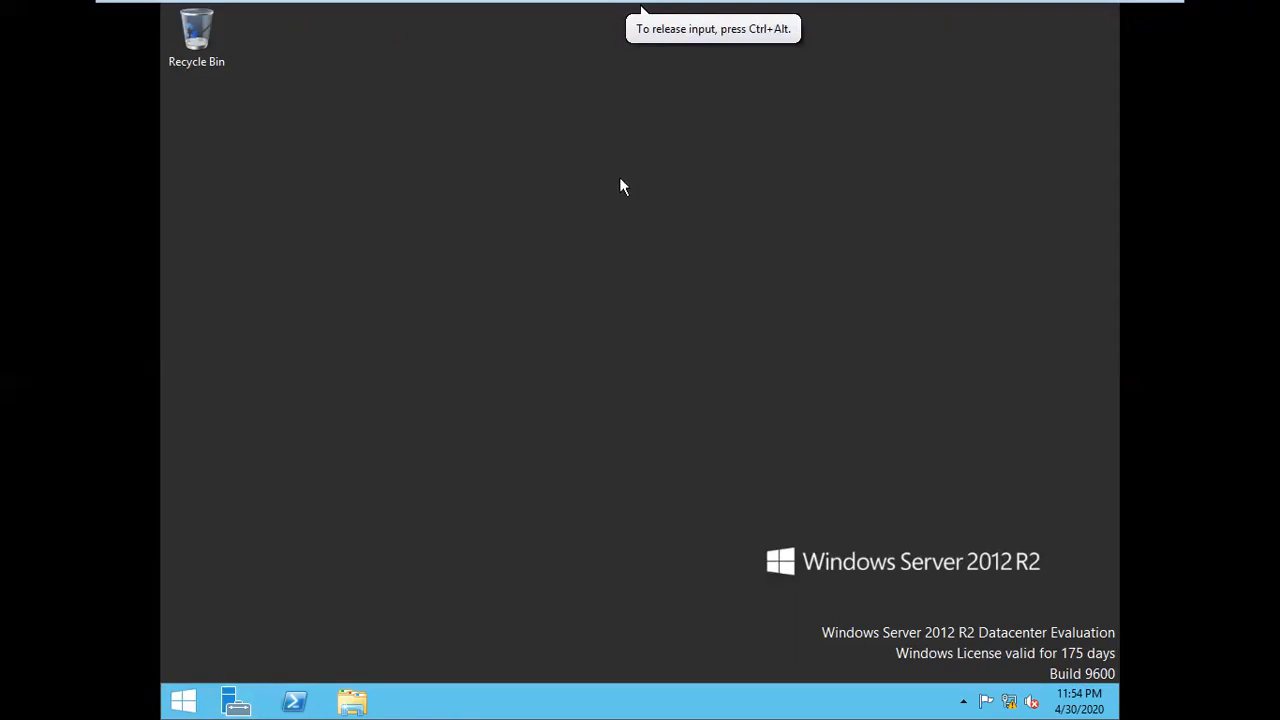
pyautogui.hotkey('alt', 'F4')
pyautogui.click(518, 199)
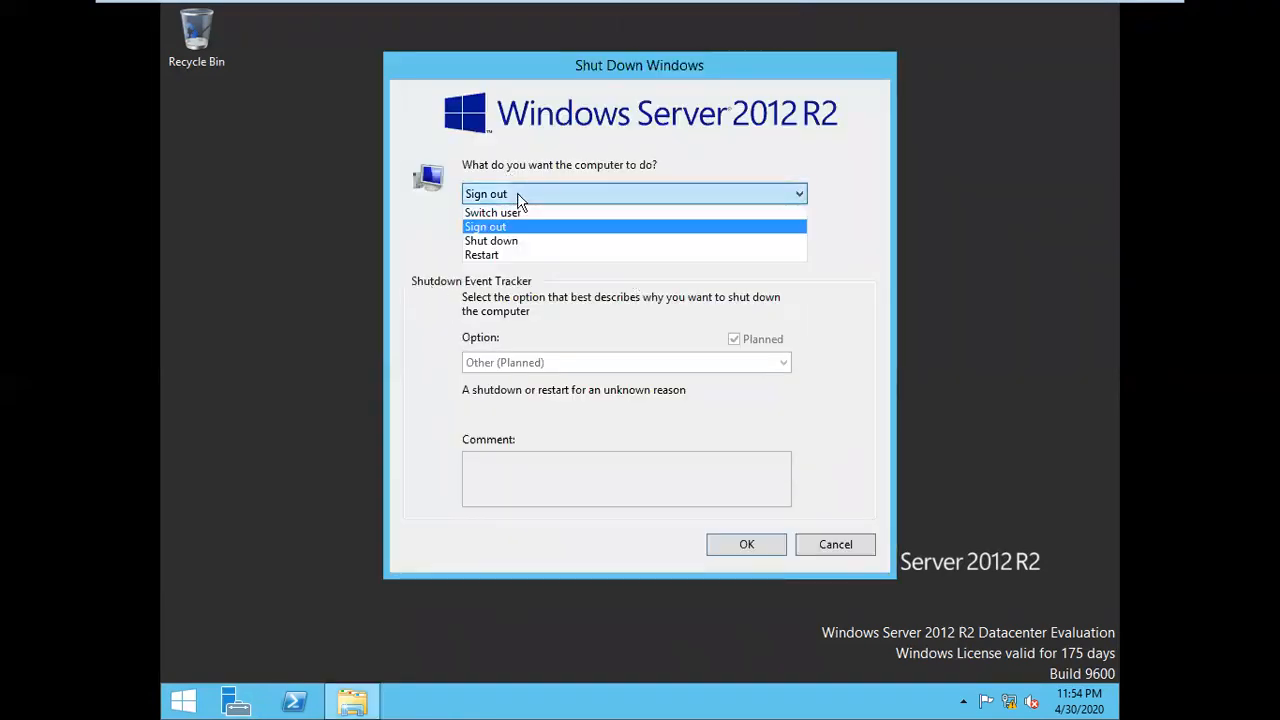
pyautogui.click(500, 259)
pyautogui.click(571, 494)
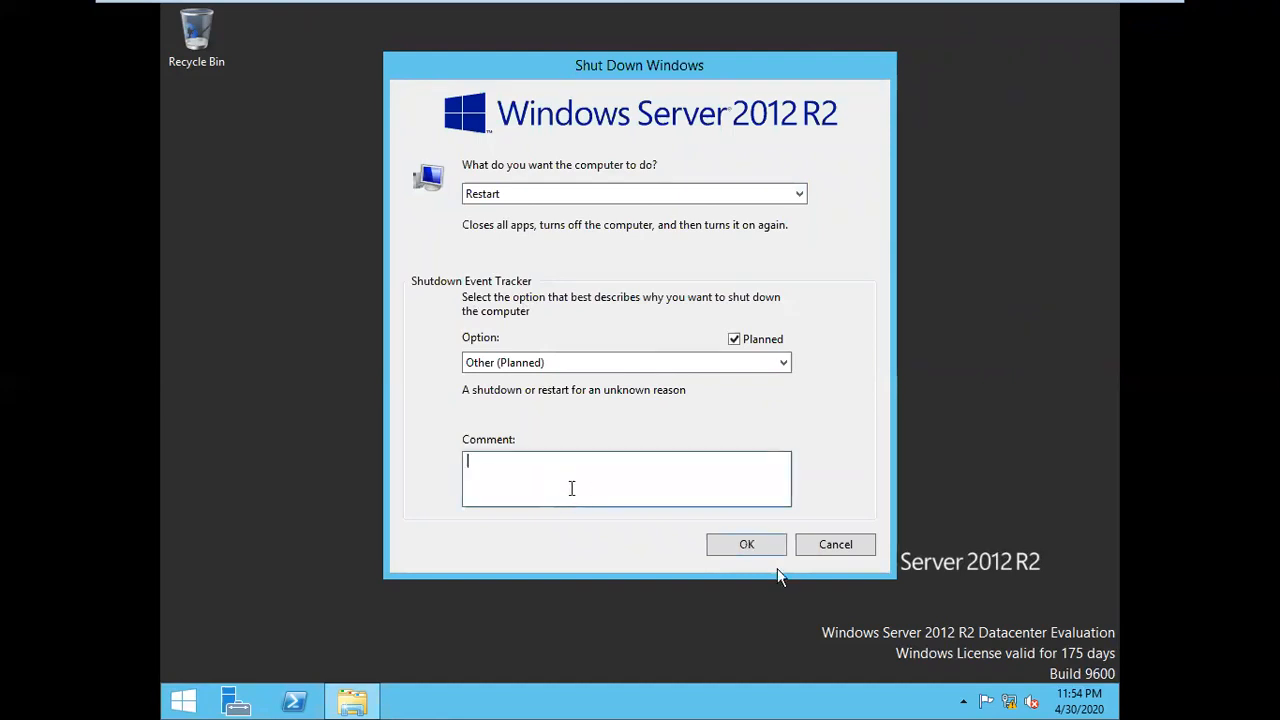
pyautogui.click(756, 548)
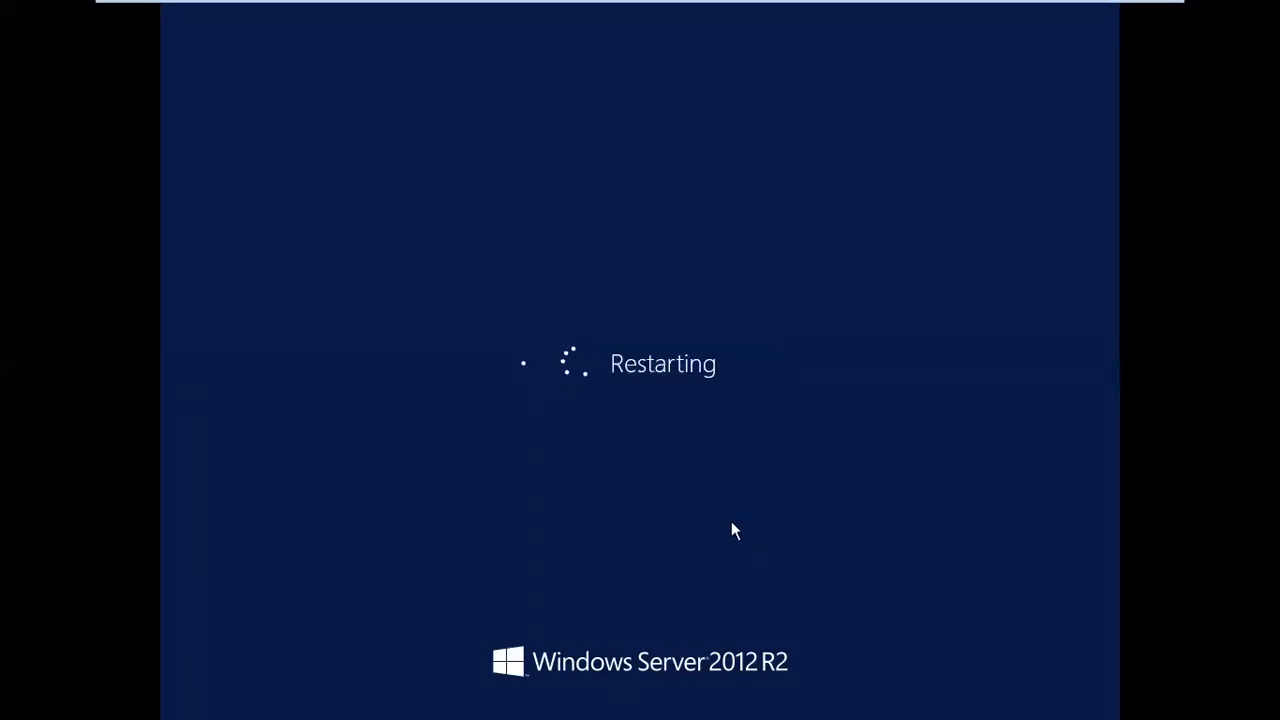
# - On the Windows Server 2012 B virtual machine, check mis.com's domain controllers and users in Active Directory Users and Computers, and close the console
pyautogui.moveTo(766, 6)
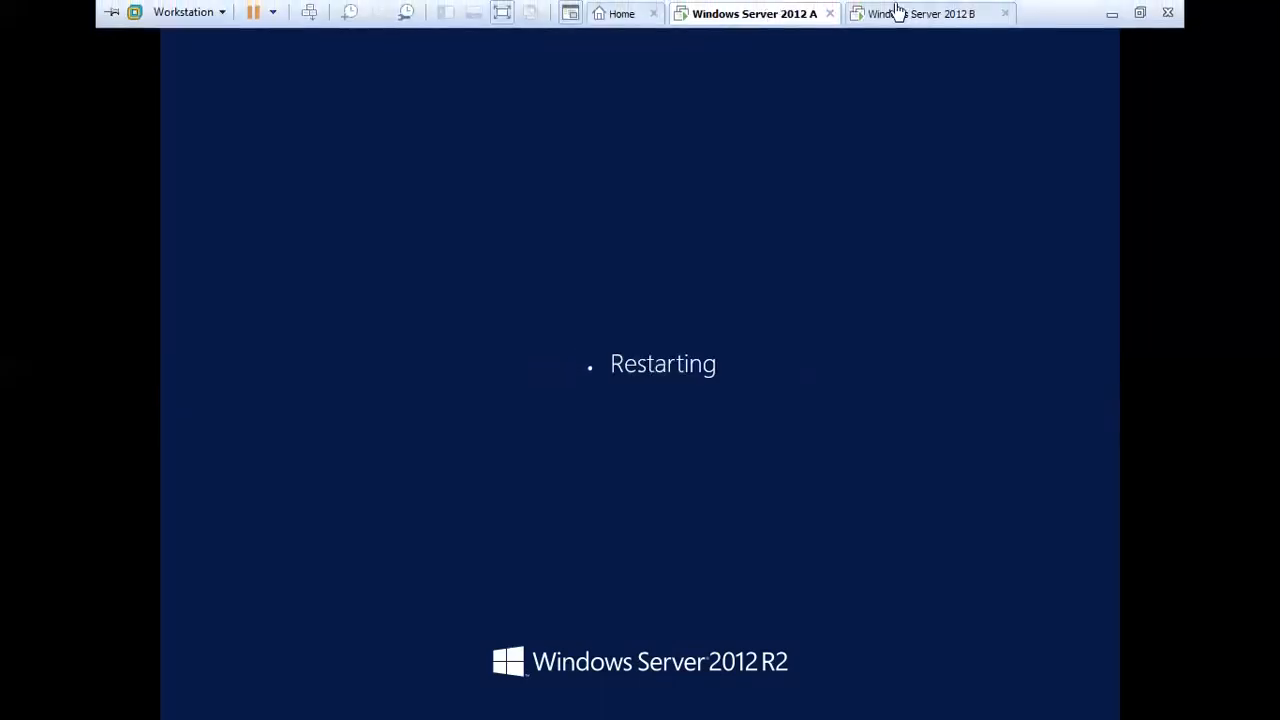
pyautogui.click(934, 14)
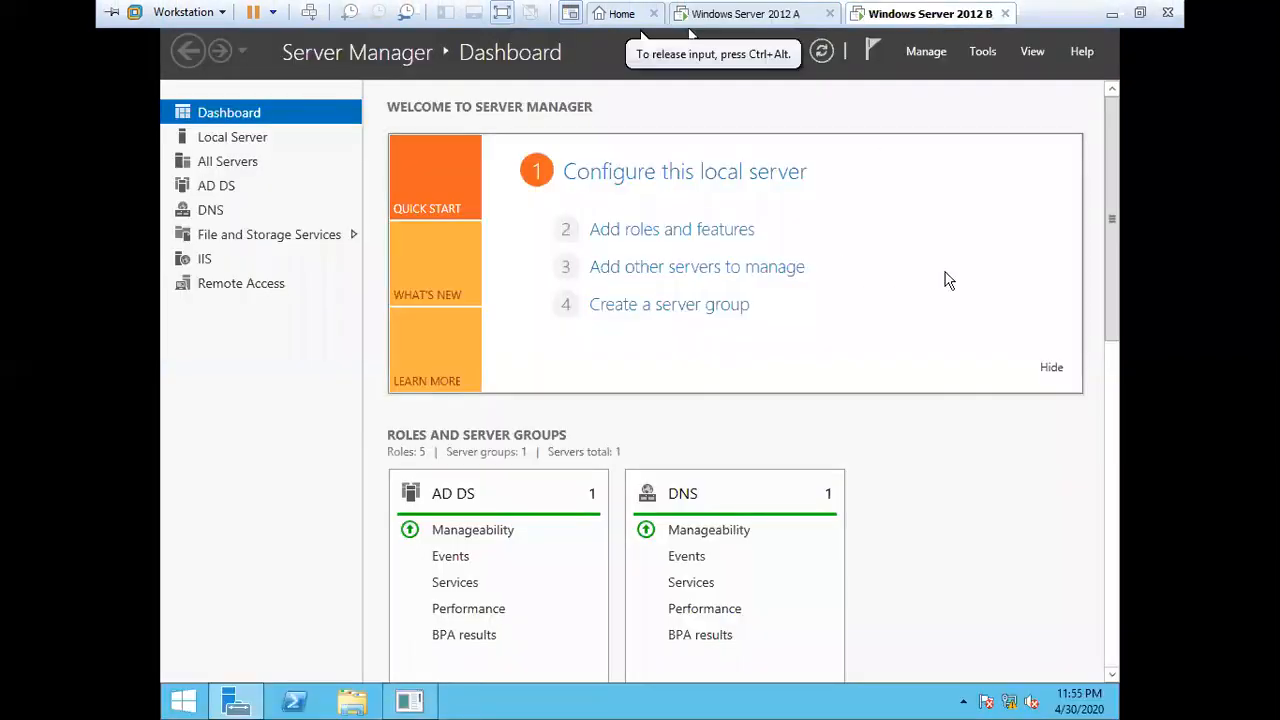
pyautogui.click(990, 51)
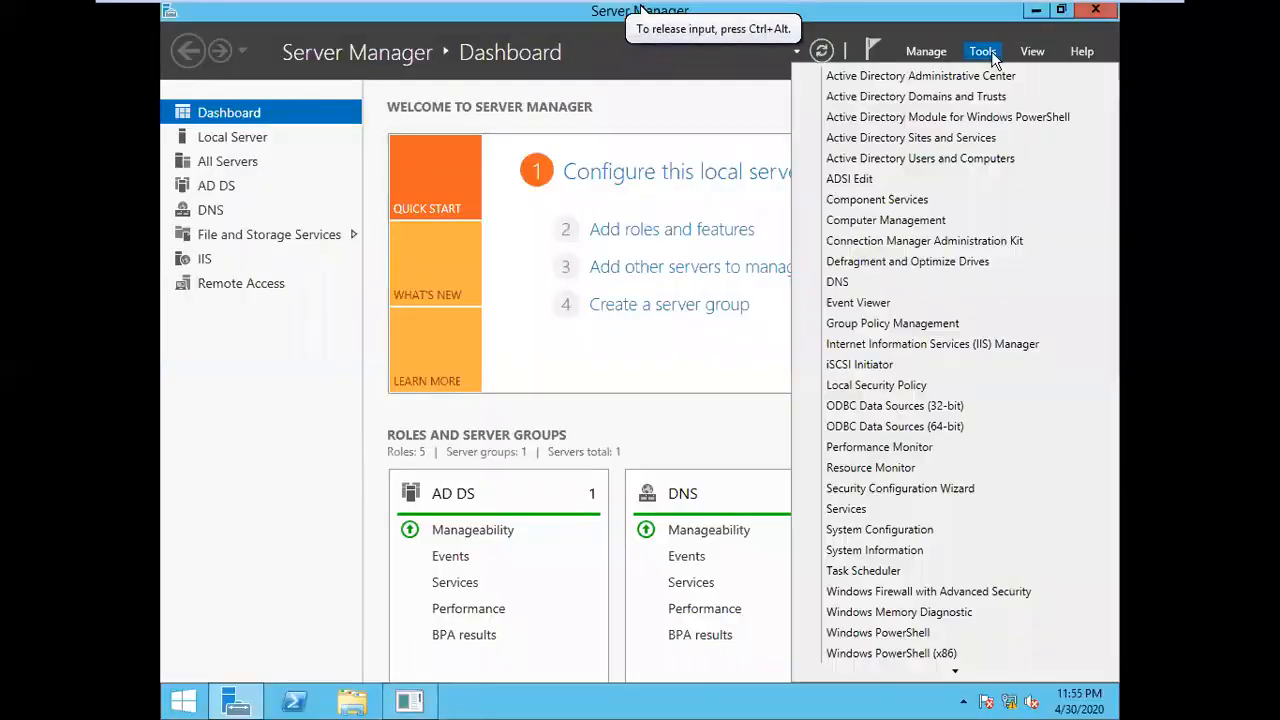
pyautogui.click(940, 160)
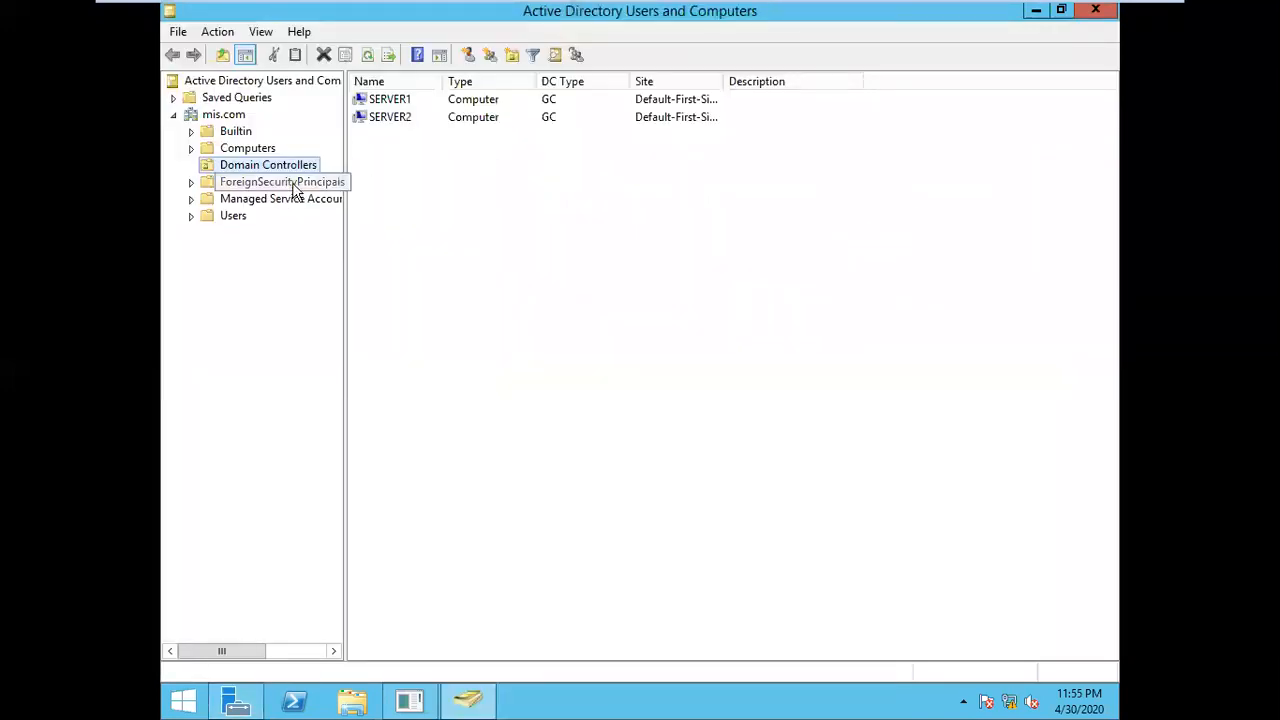
pyautogui.click(239, 218)
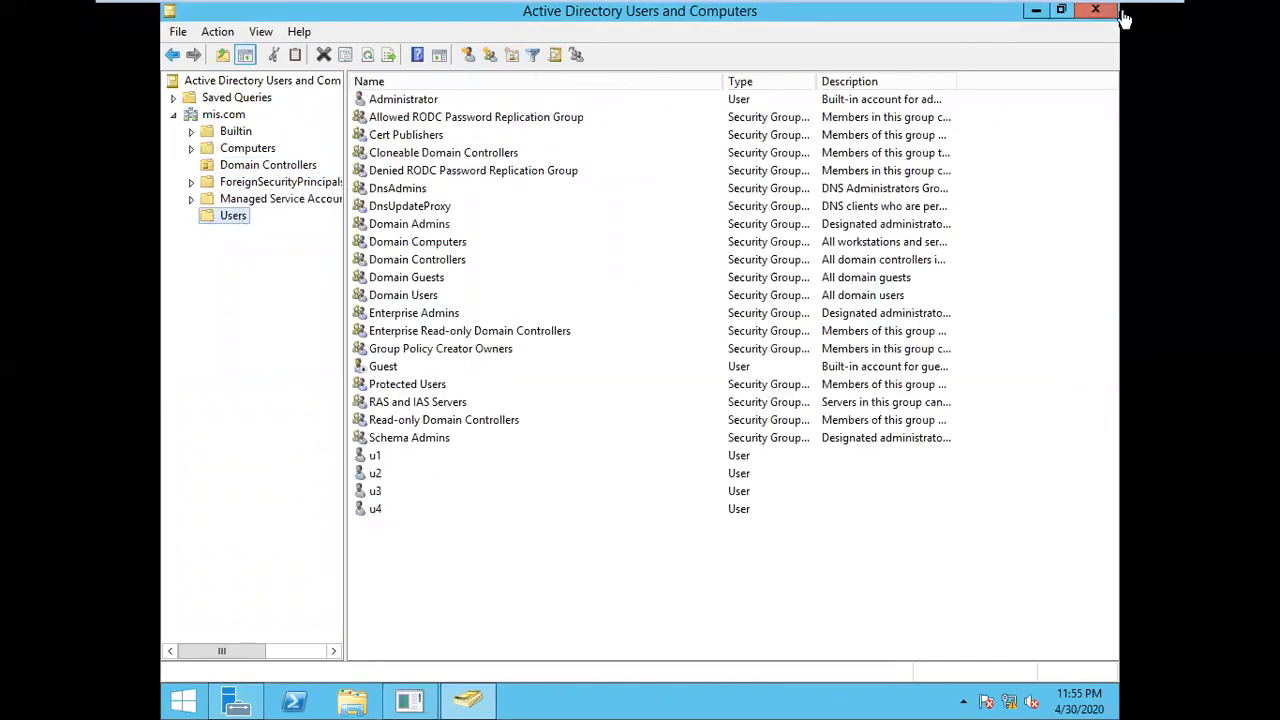
pyautogui.click(1092, 12)
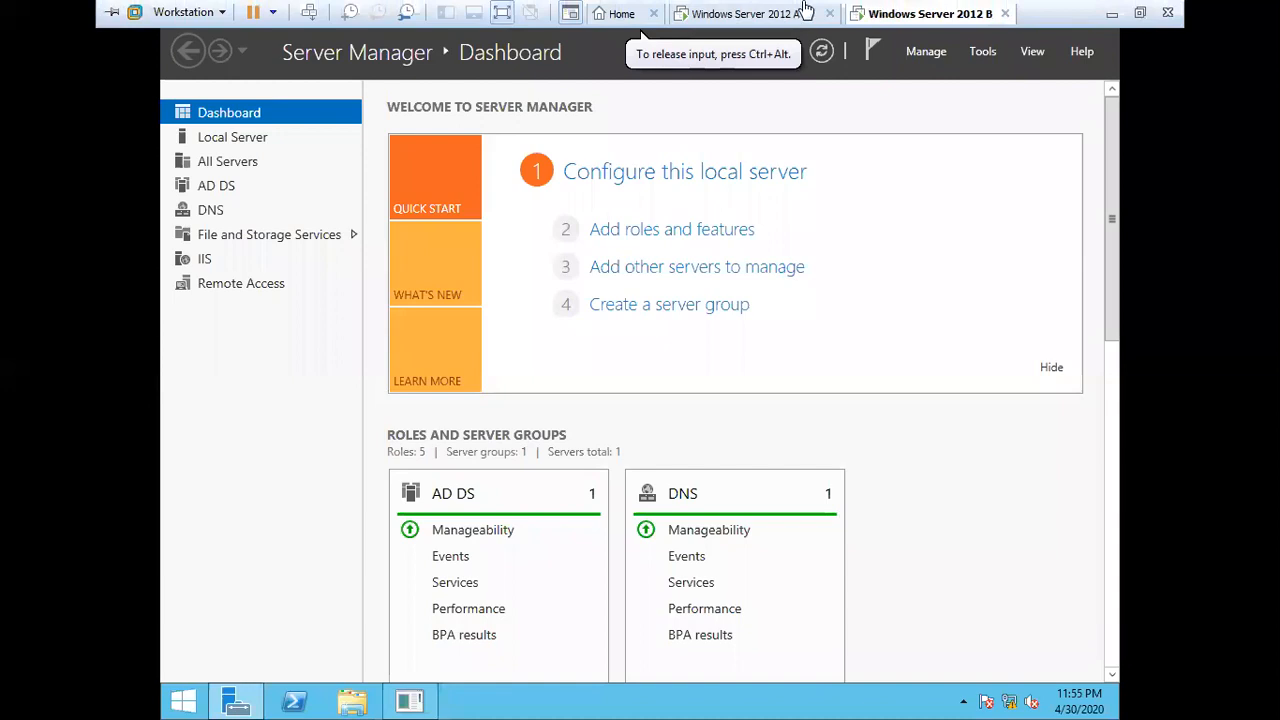
# - Switch back to the Windows Server 2012 A virtual machine in VMware Workstation
pyautogui.click(762, 18)
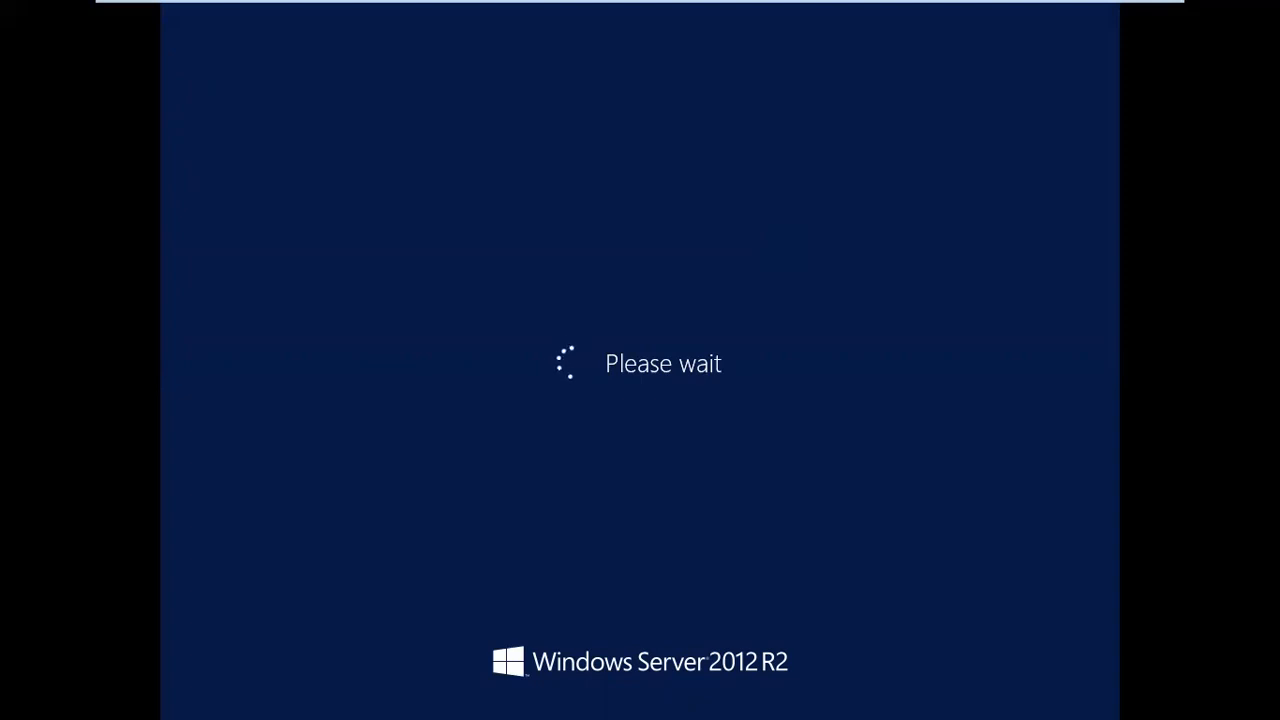
pyautogui.moveTo(1073, 7)
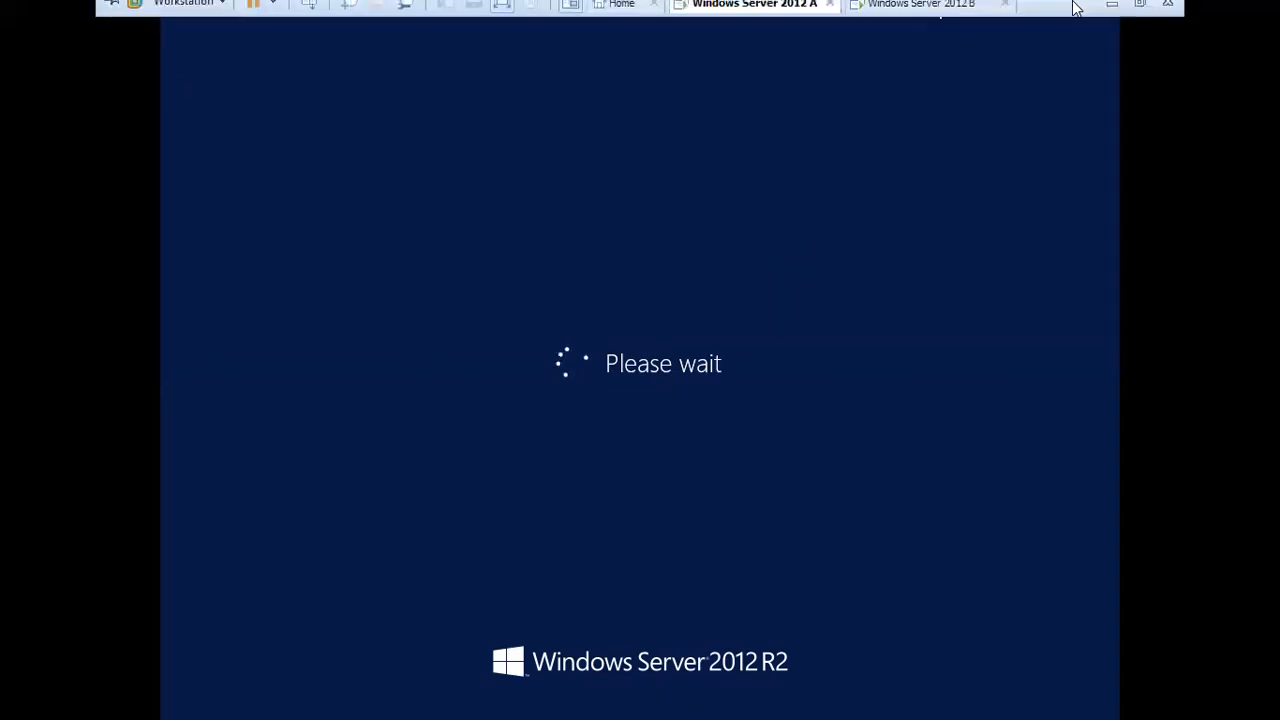
pyautogui.click(1139, 5)
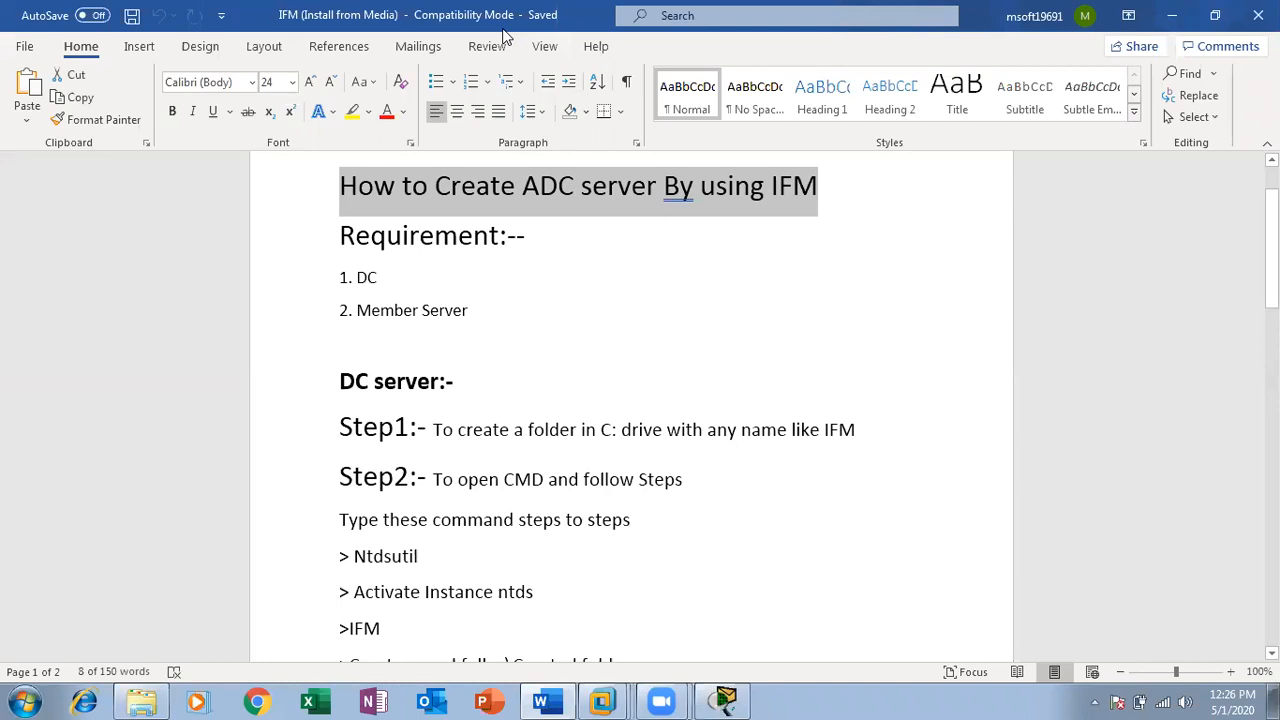
pyautogui.click(545, 427)
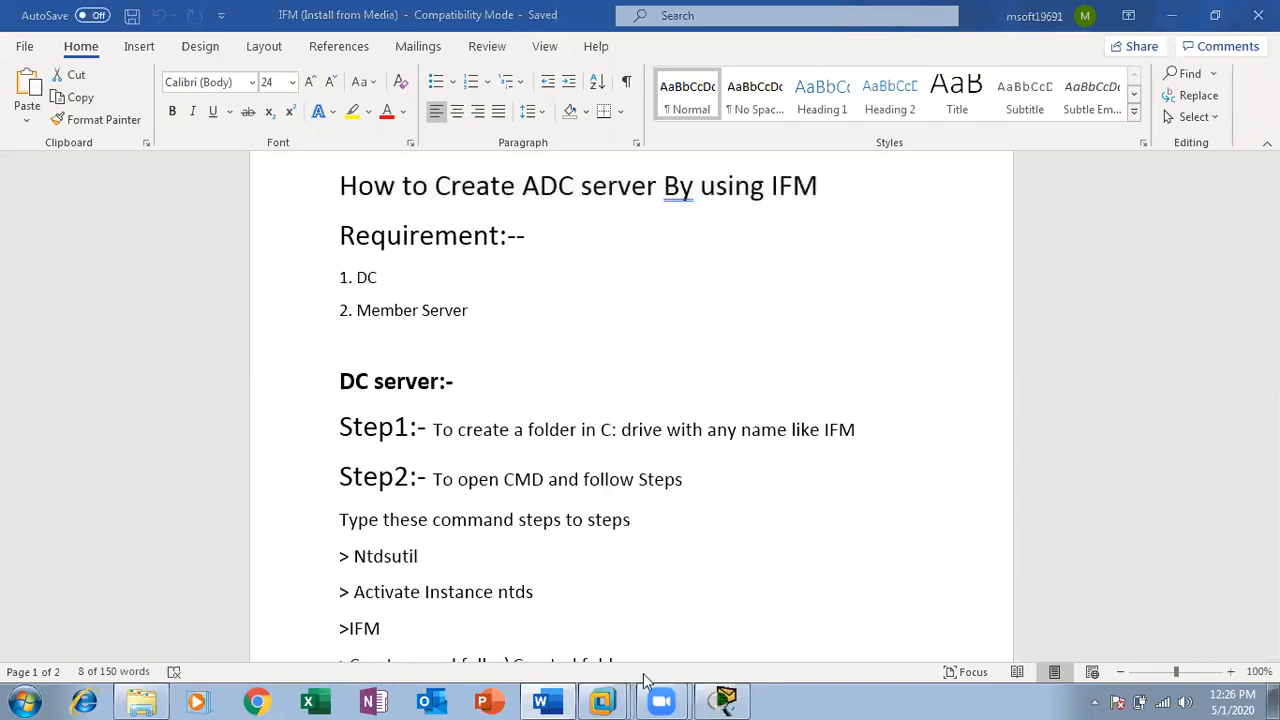
pyautogui.moveTo(602, 700)
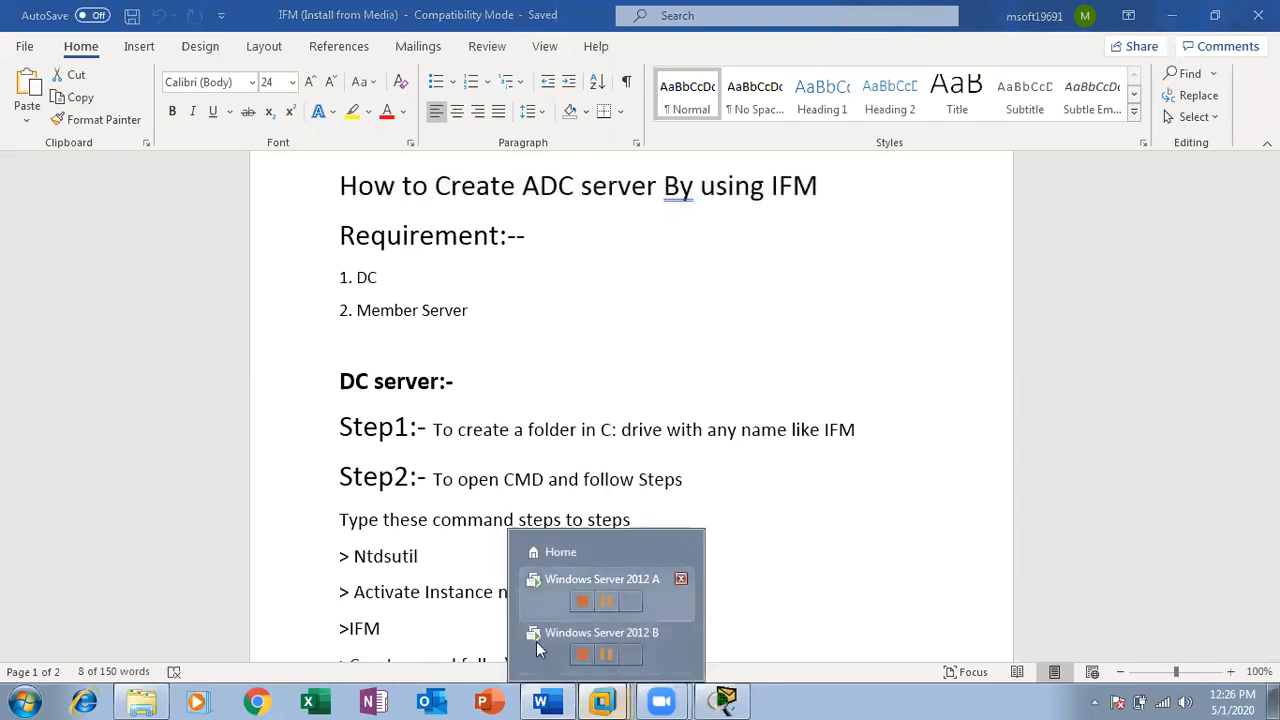
pyautogui.click(545, 590)
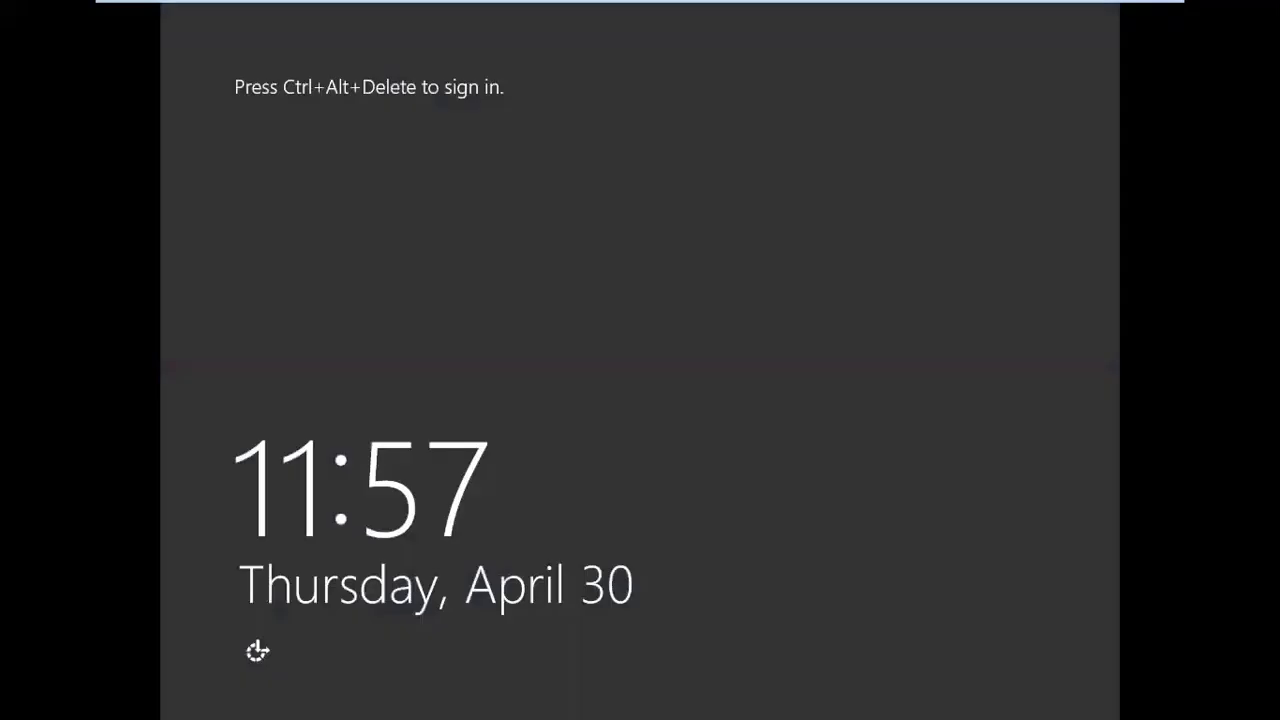
# - Send Ctrl+Alt+Delete to the virtual machine and sign in to the MIS domain administrator account with its password
pyautogui.moveTo(399, 2)
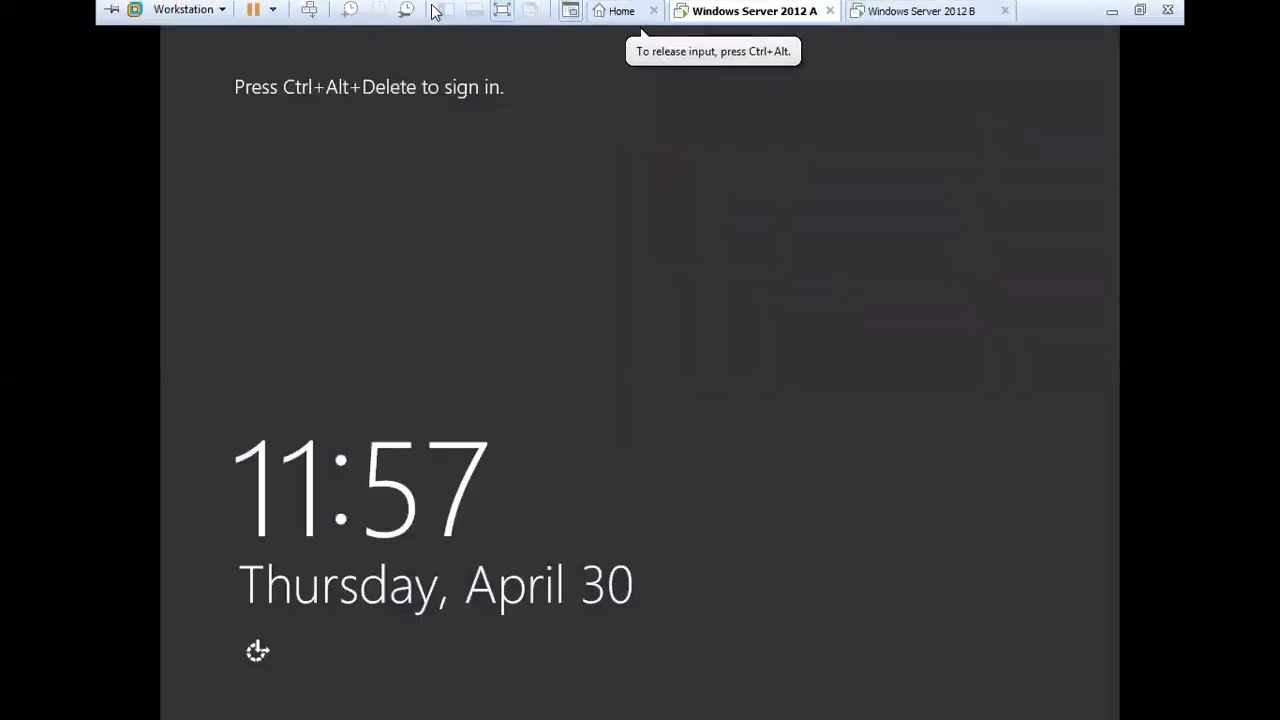
pyautogui.click(310, 14)
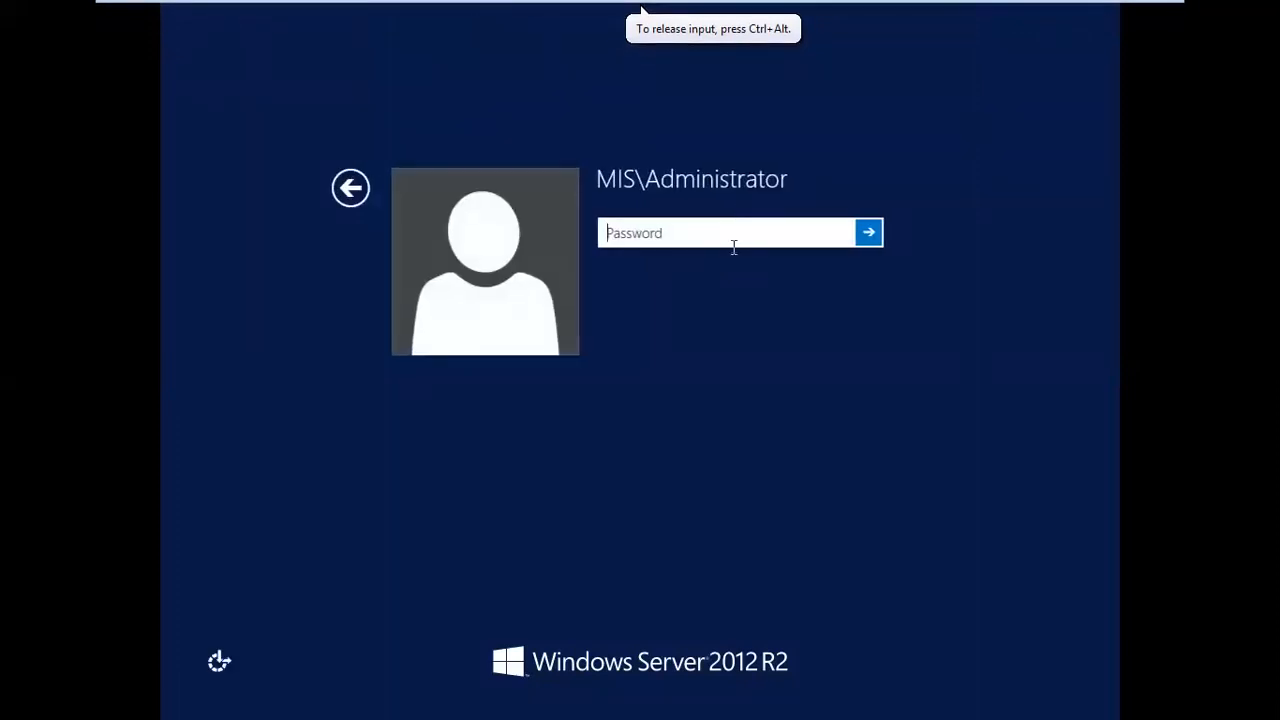
pyautogui.moveTo(746, 4)
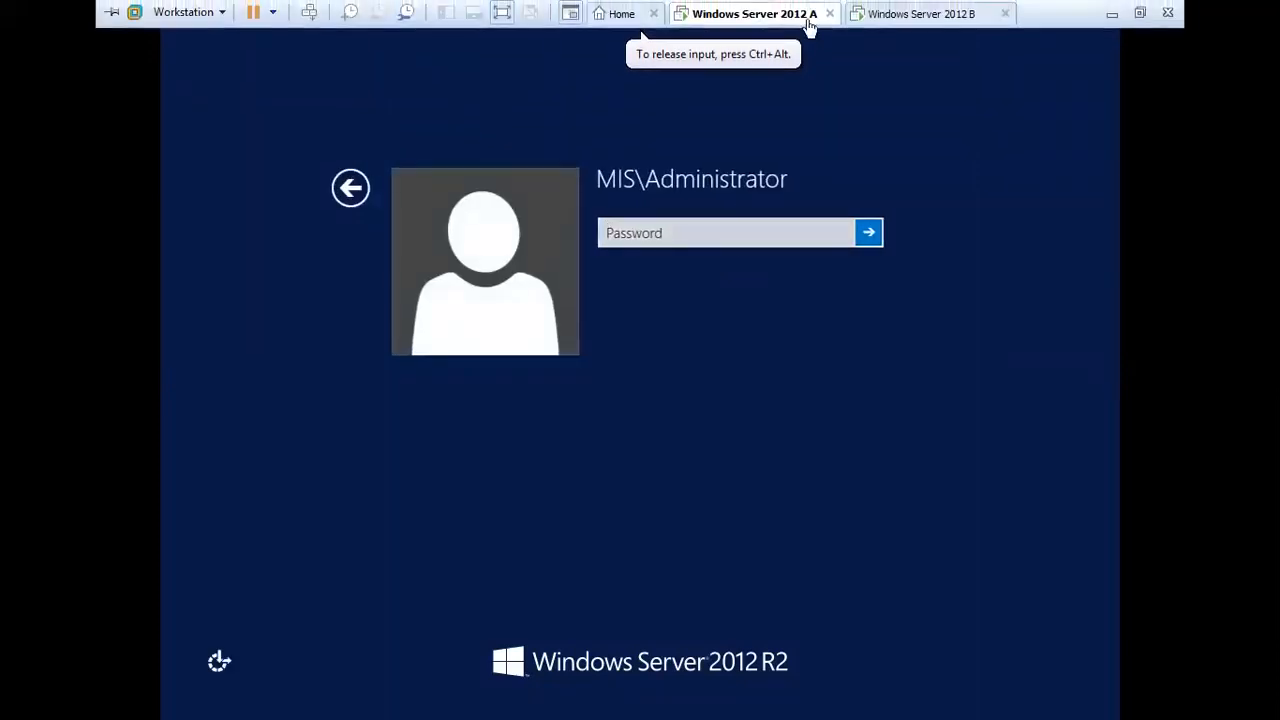
pyautogui.click(784, 227)
pyautogui.write('•••••••')
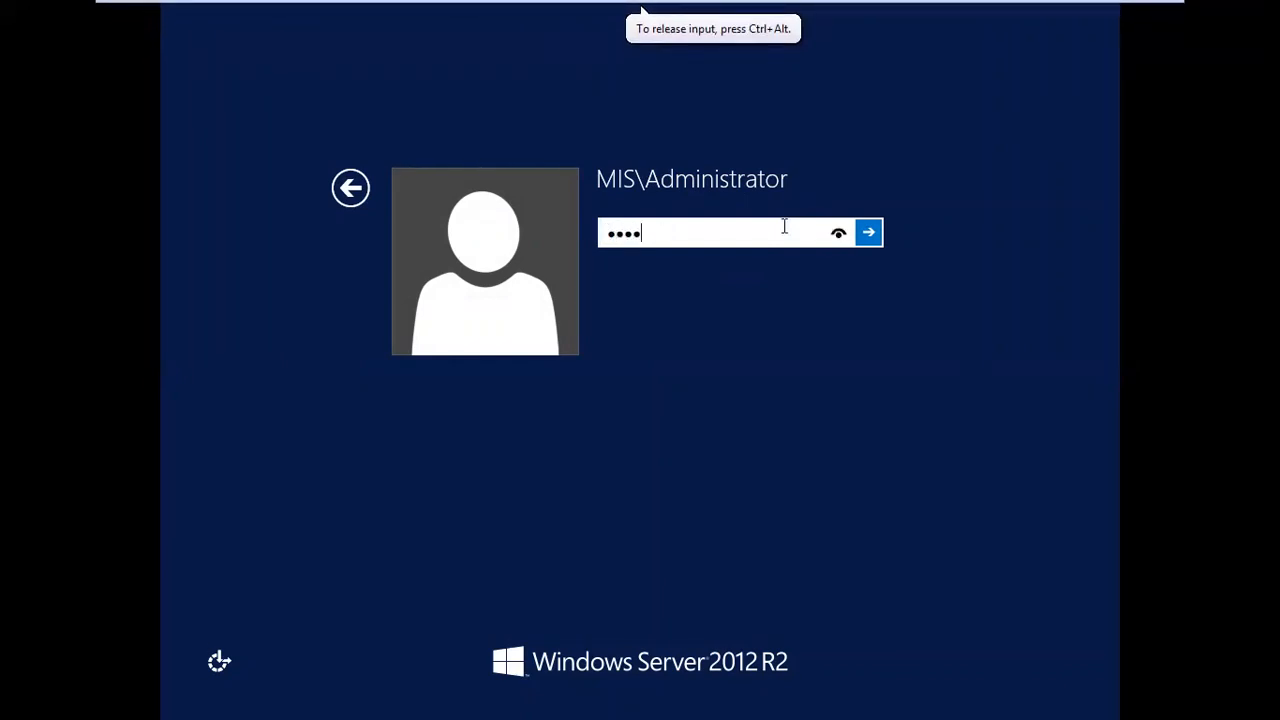
pyautogui.press('Return')
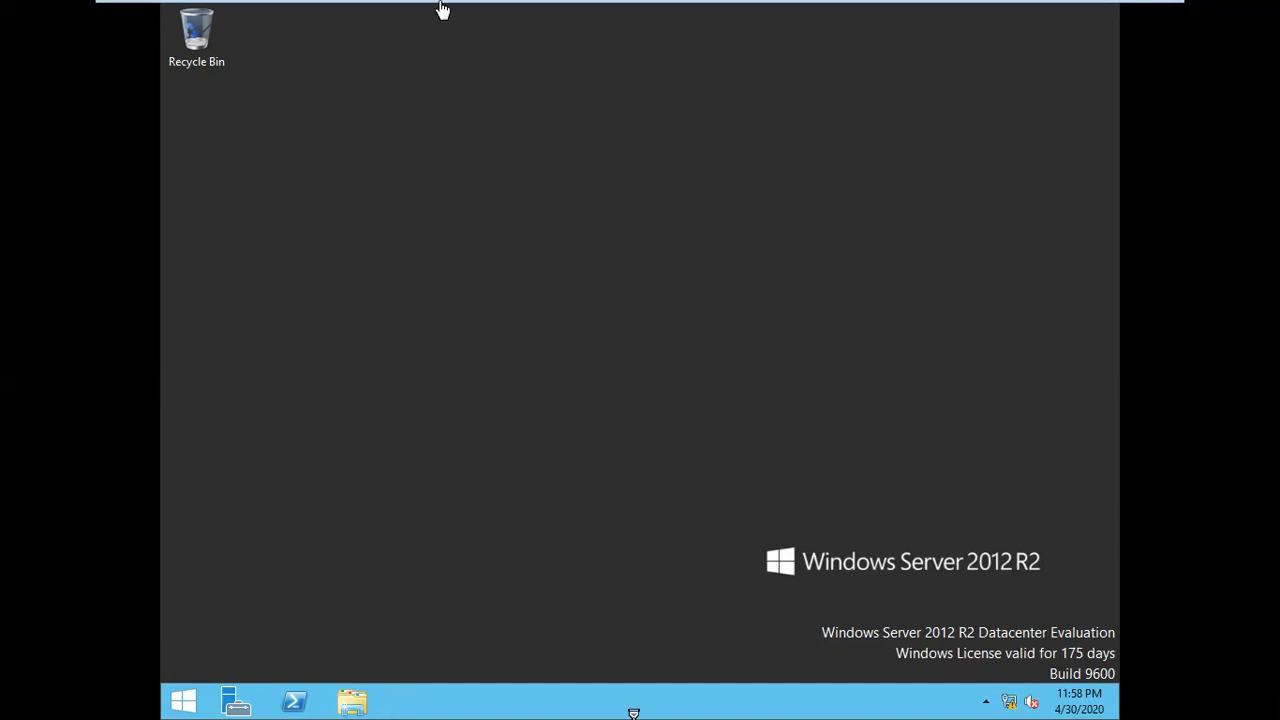
# - On Windows Server 2012 A, check mis.com's Users container in Active Directory Users and Computers, close the console and minimize the virtual machine window
pyautogui.moveTo(706, 11)
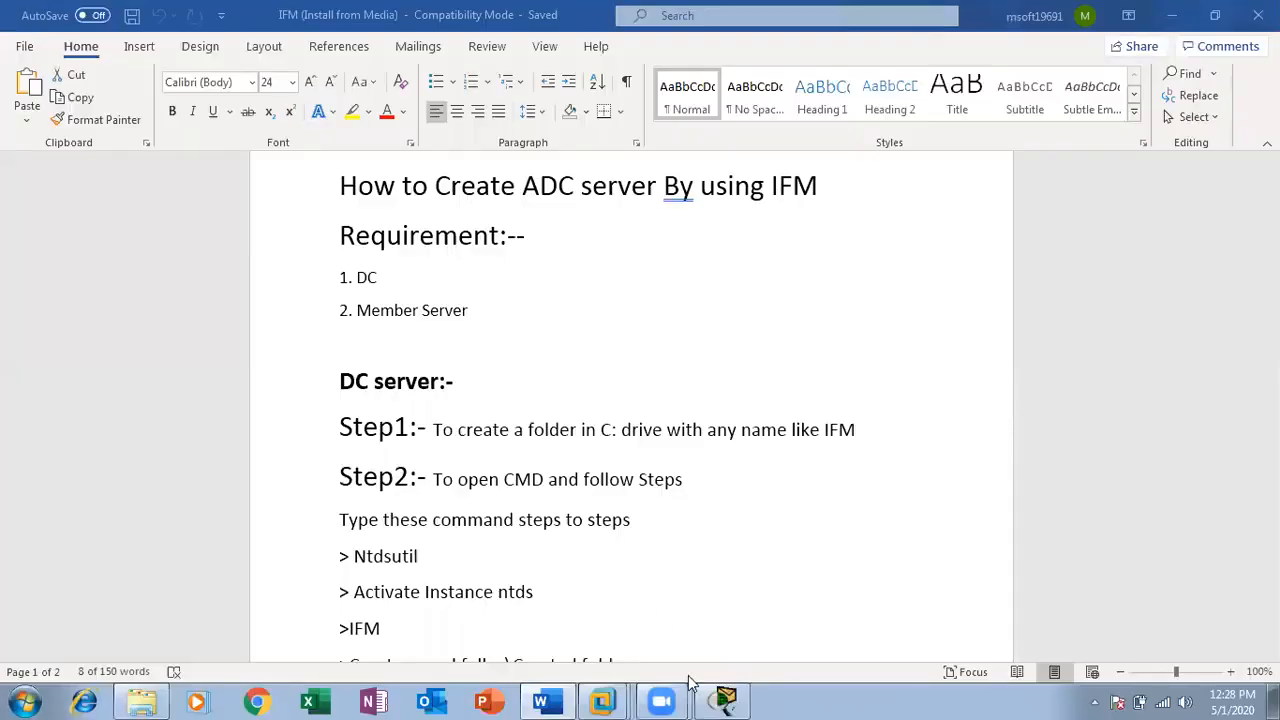
pyautogui.click(545, 615)
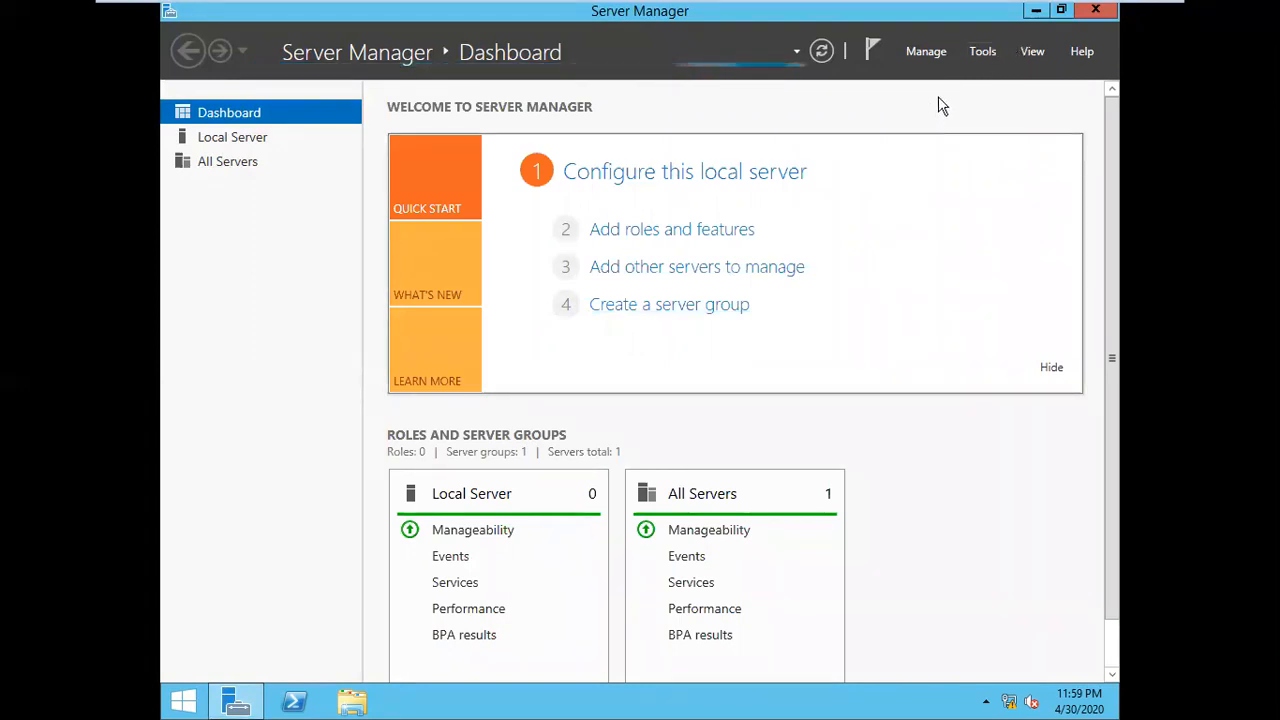
pyautogui.click(982, 52)
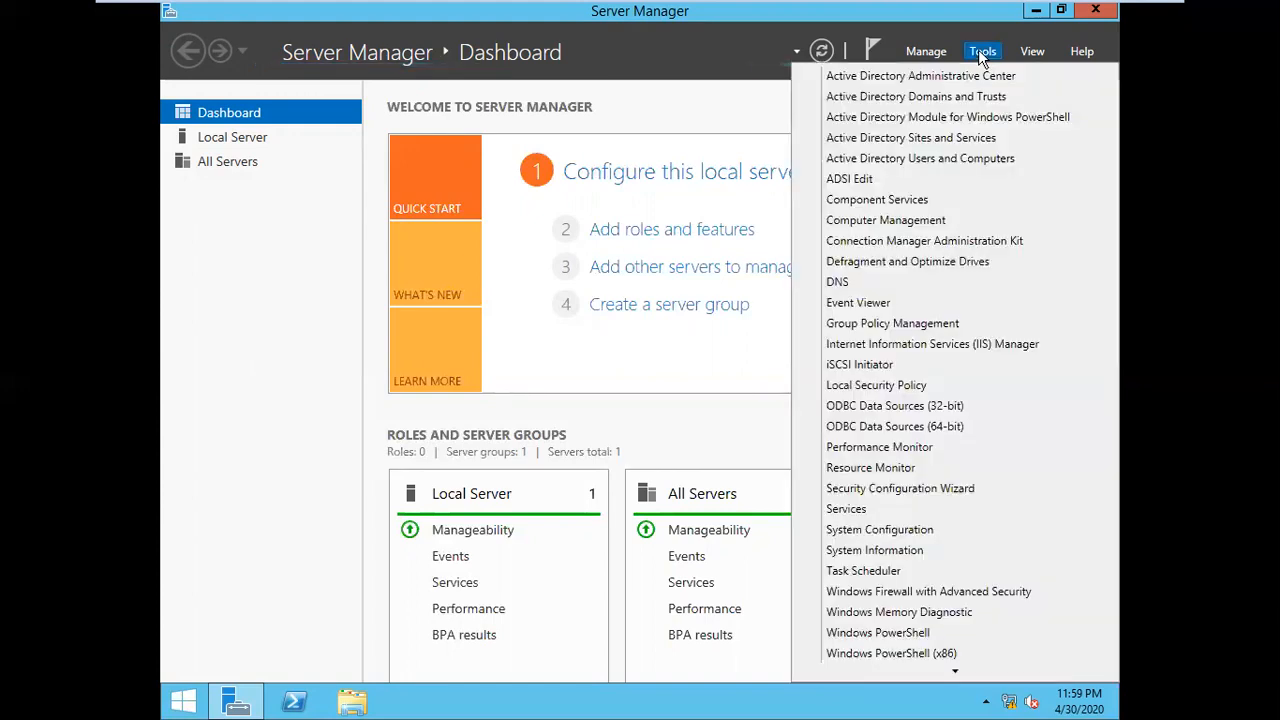
pyautogui.click(974, 160)
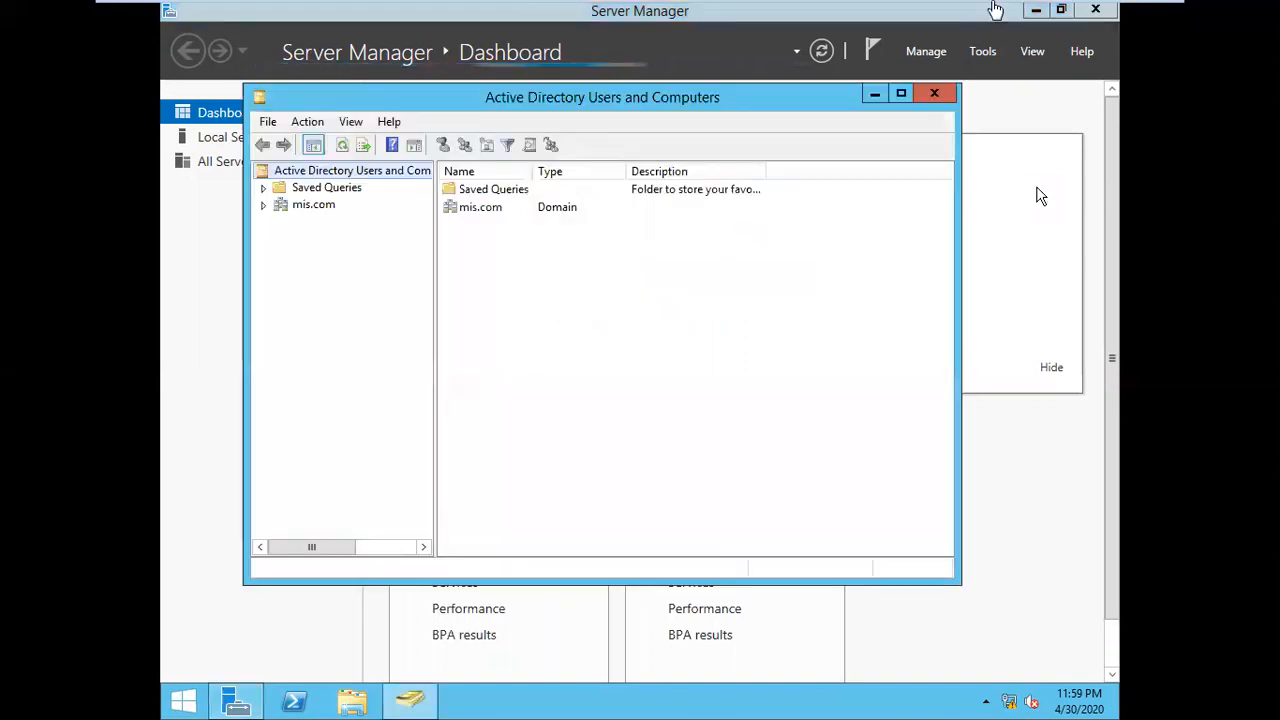
pyautogui.click(330, 206)
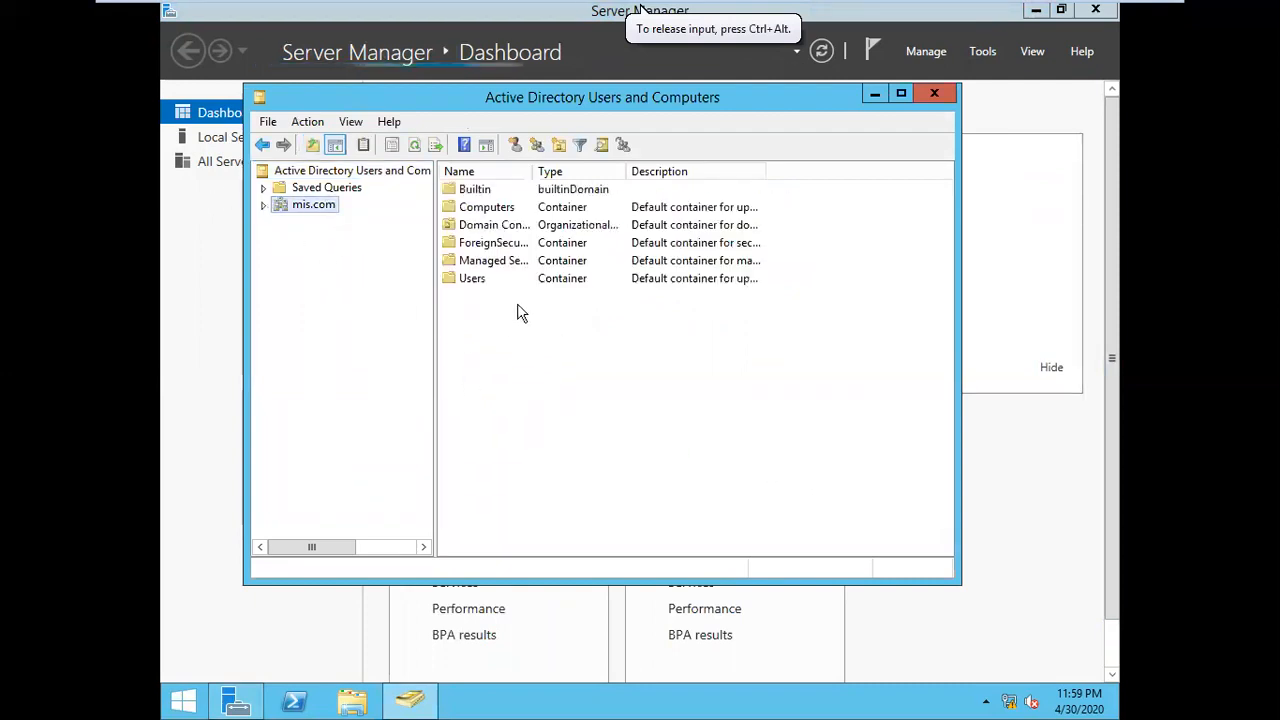
pyautogui.doubleClick(465, 280)
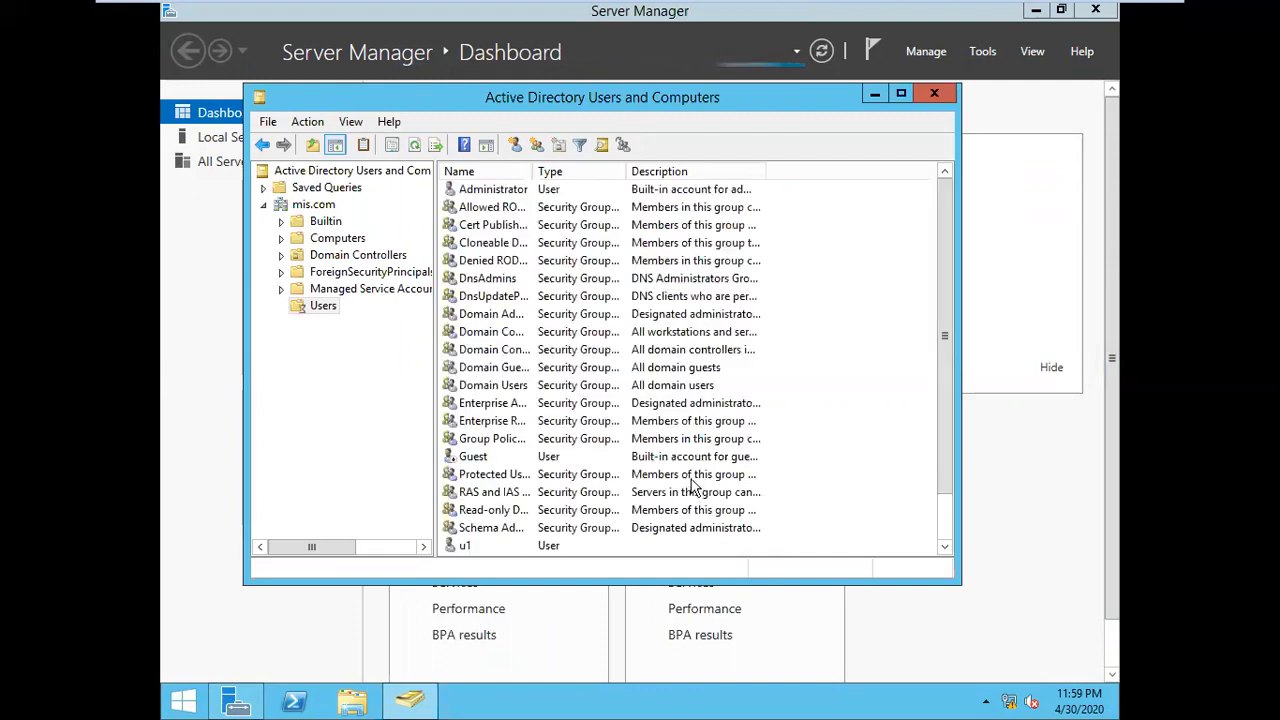
pyautogui.scroll(-1, 931, 409)
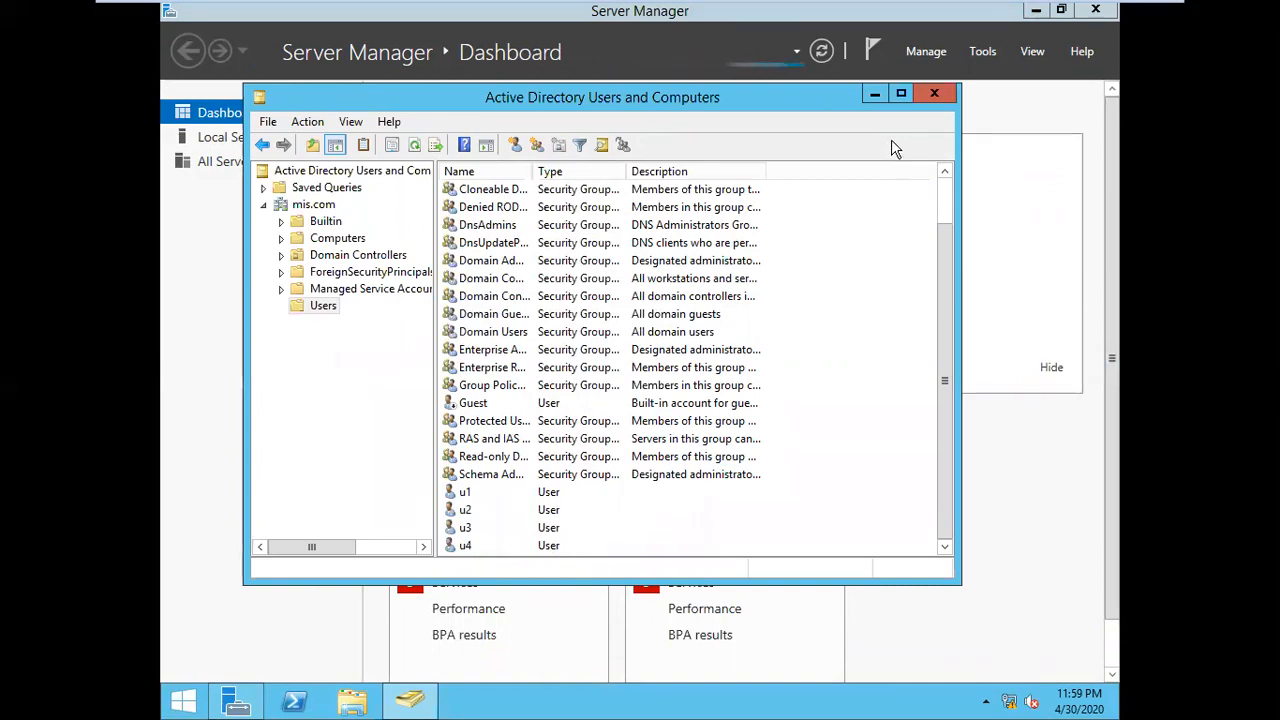
pyautogui.click(934, 95)
pyautogui.moveTo(1040, 15)
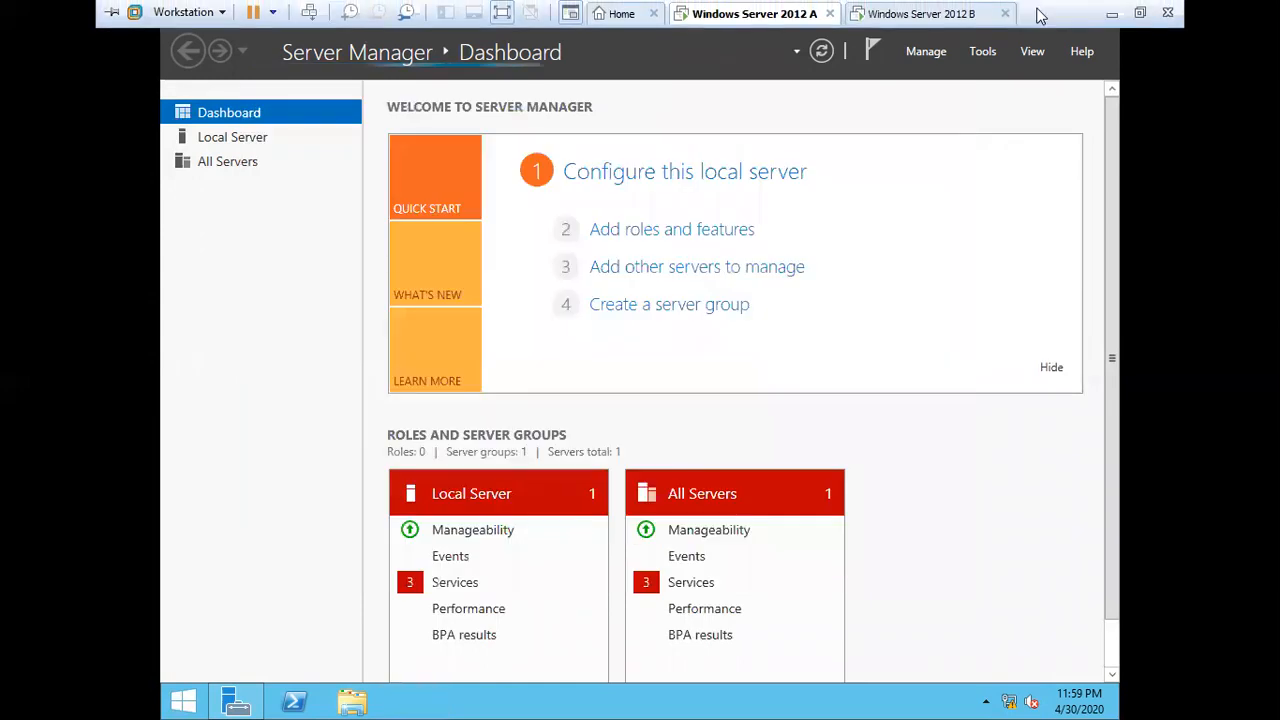
pyautogui.click(1111, 13)
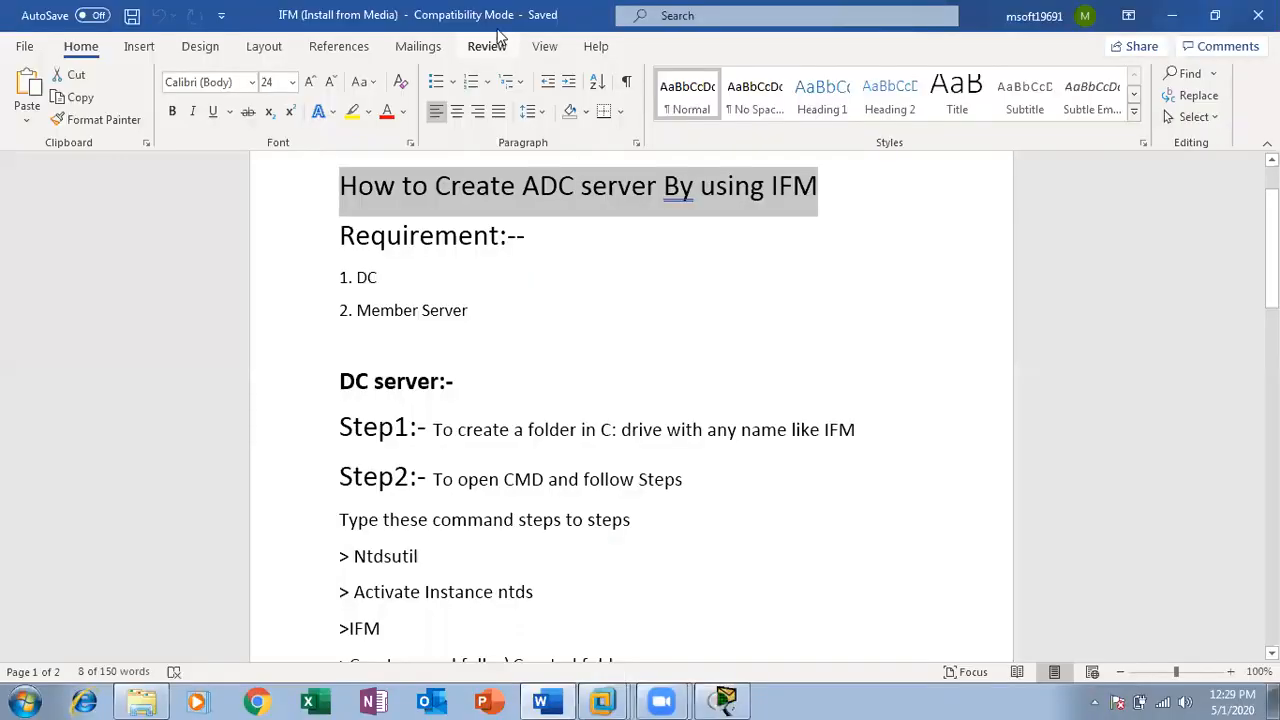